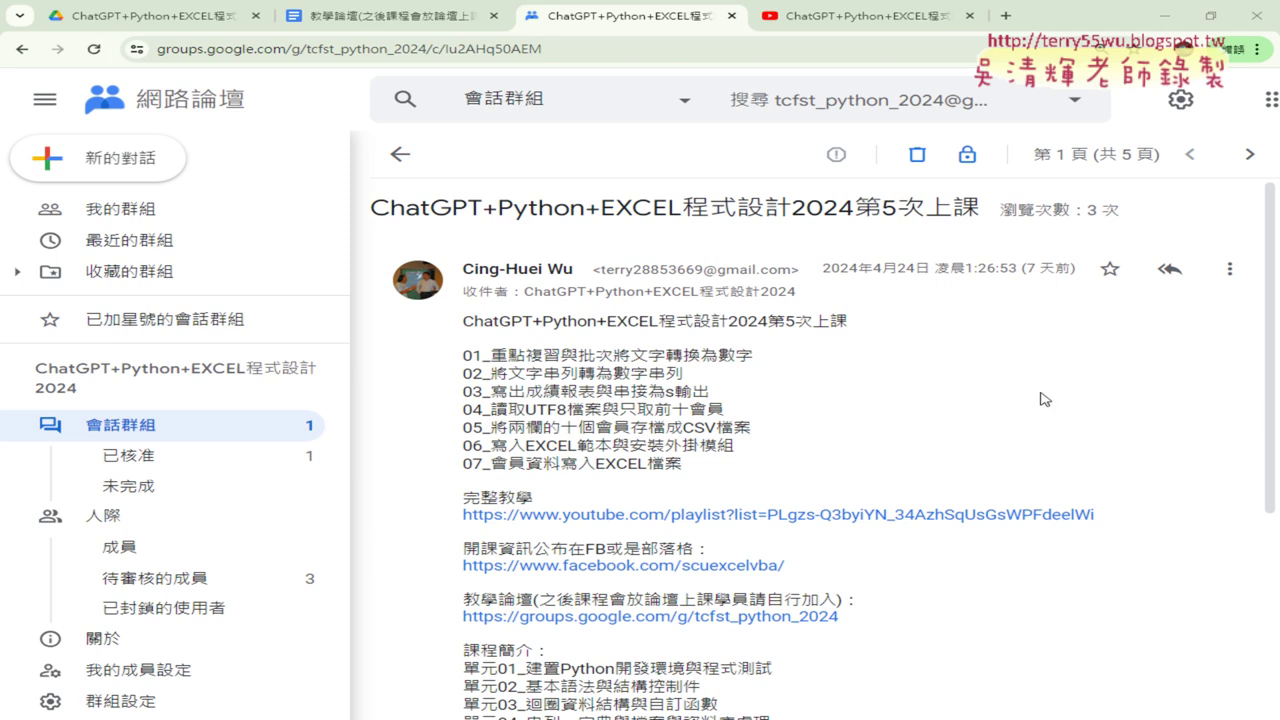
# - Highlight the session part of the post heading and the batch text-to-number phrase in item 01
pyautogui.moveTo(727, 321); pyautogui.dragTo(848, 316)
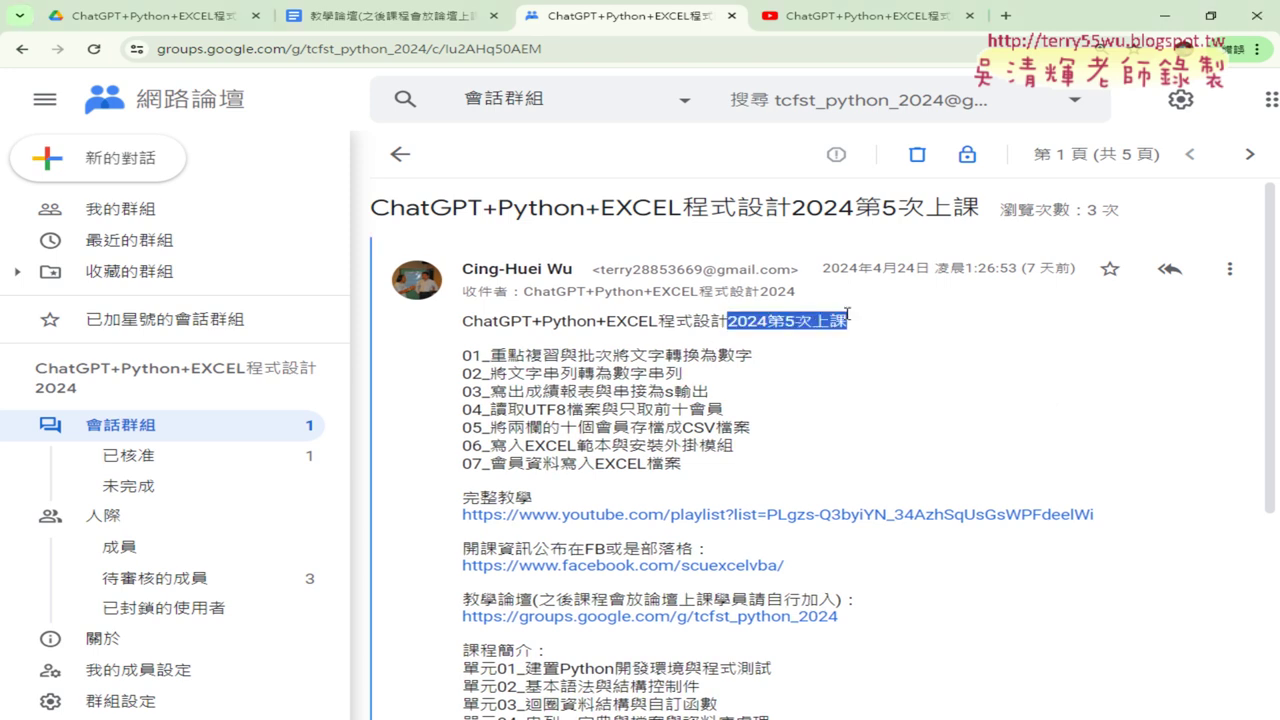
pyautogui.click(848, 316)
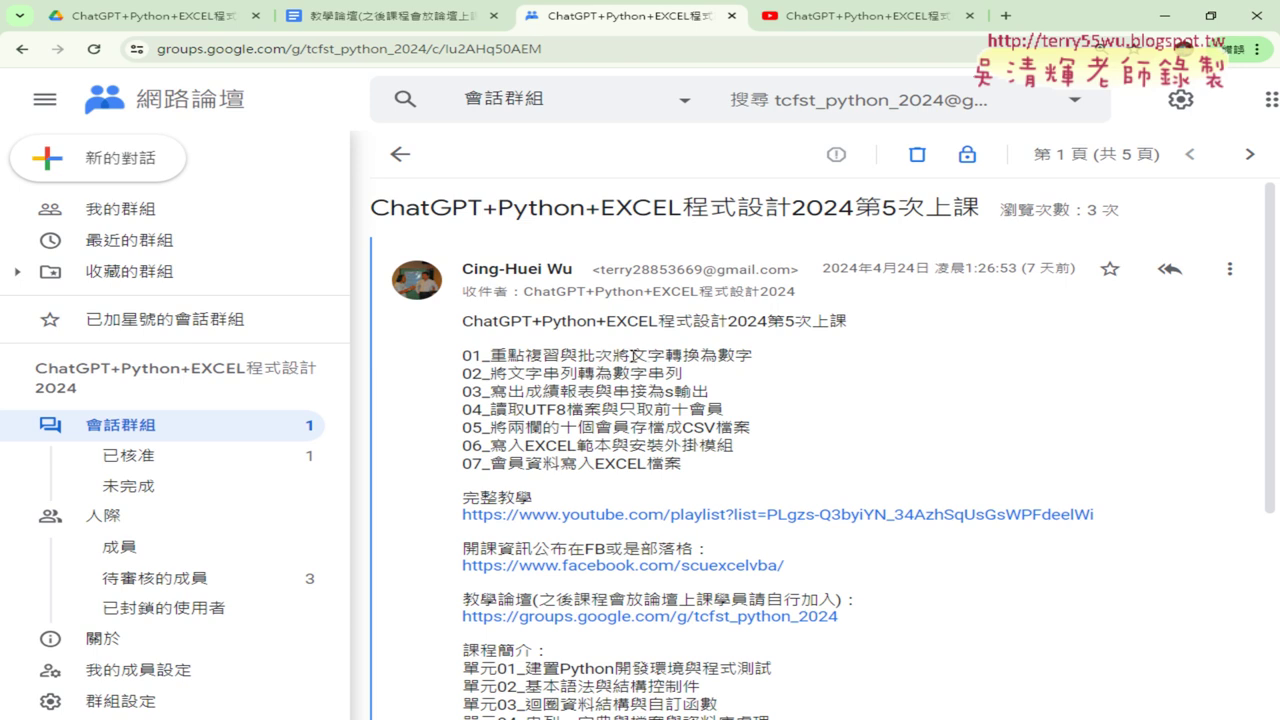
pyautogui.moveTo(630, 355); pyautogui.dragTo(755, 355)
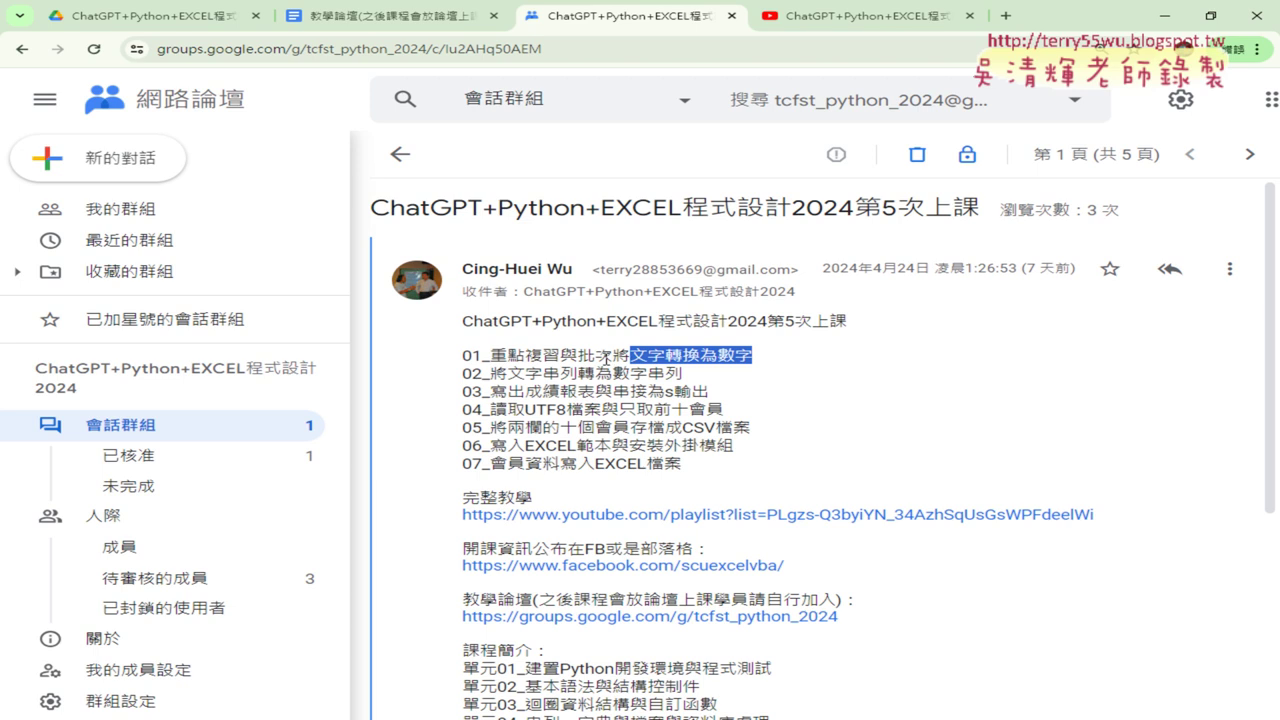
pyautogui.moveTo(596, 355); pyautogui.dragTo(752, 355)
# - Open the 05_串列、字典與檔案與資料庫處理 document in Drive's _雲端白板 folder
pyautogui.click(135, 17)
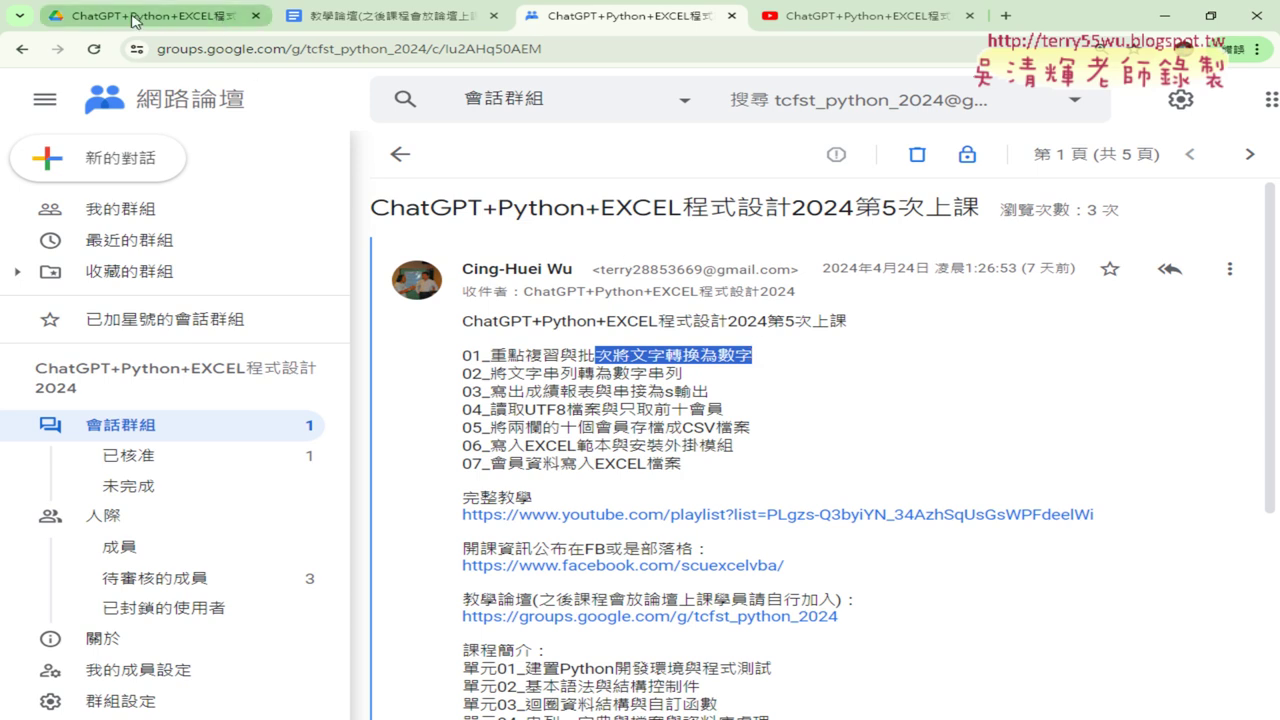
pyautogui.doubleClick(423, 280)
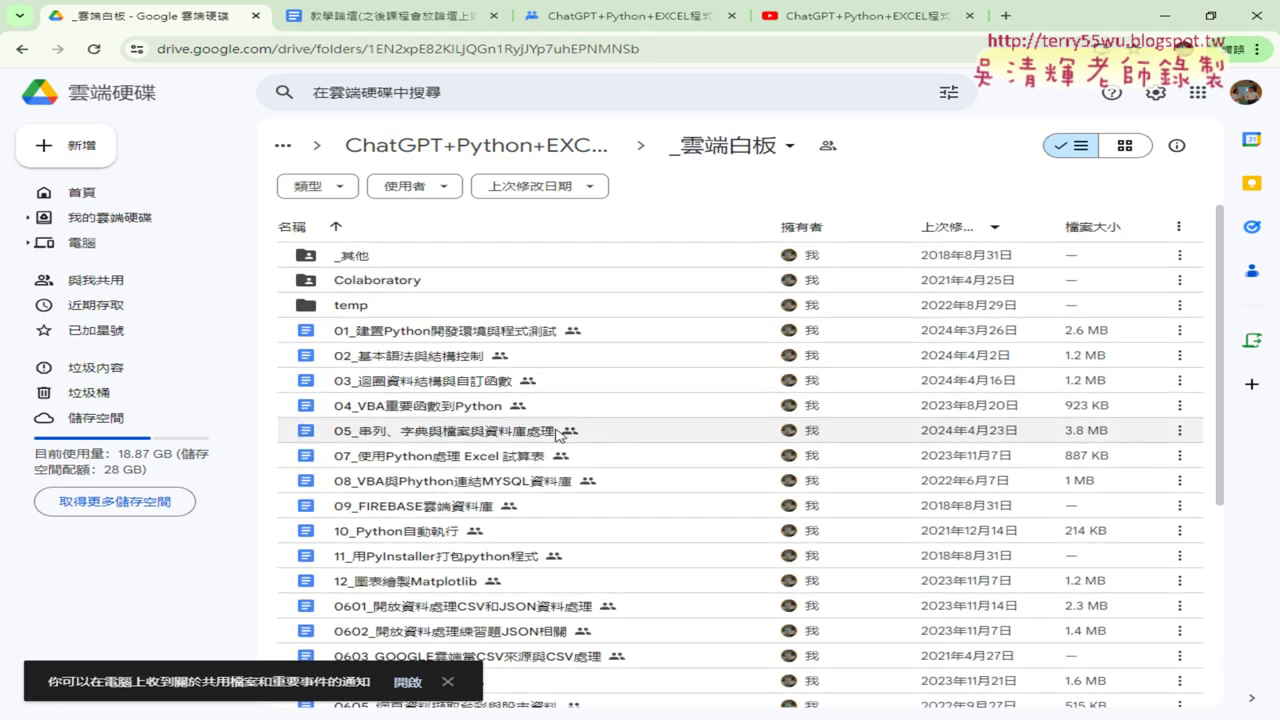
pyautogui.doubleClick(562, 441)
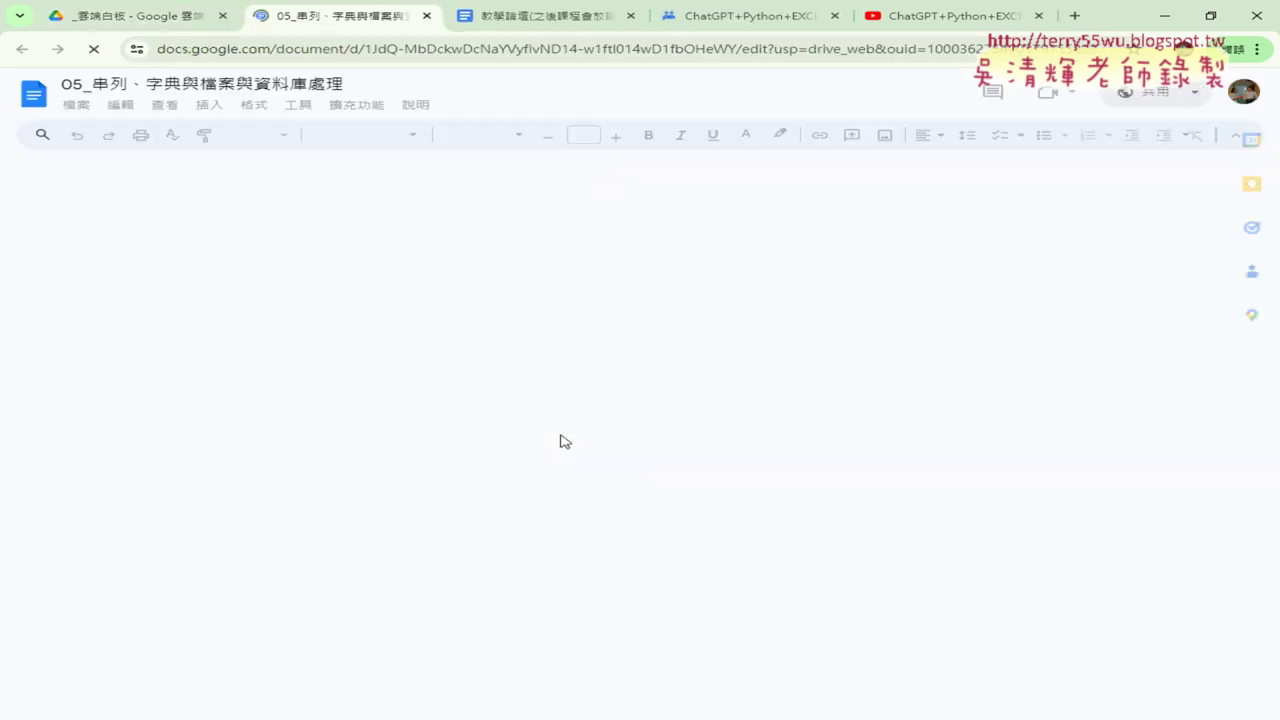
# - Scroll down to 步驟二 and highlight the f=open code that reads eng.txt
pyautogui.scroll(-3, 562, 412)
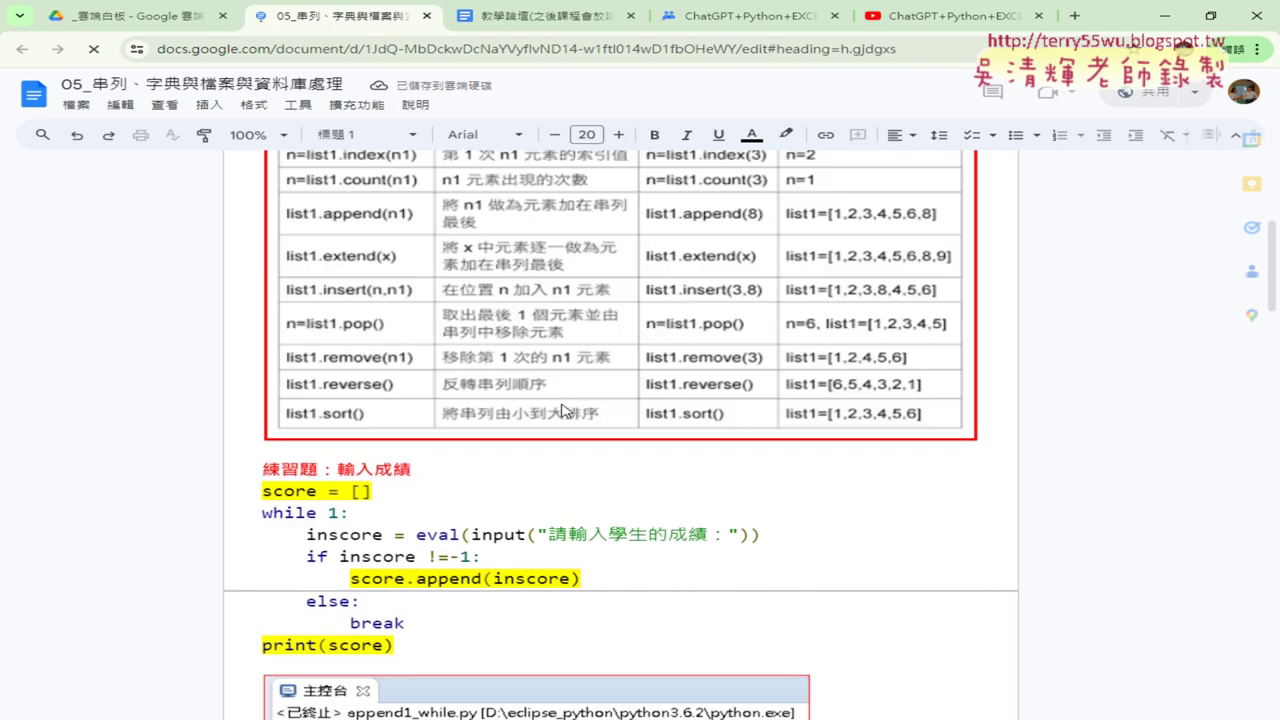
pyautogui.scroll(-3, 566, 408)
pyautogui.scroll(-2, 566, 406)
pyautogui.scroll(-2, 567, 403)
pyautogui.scroll(-3, 700, 350)
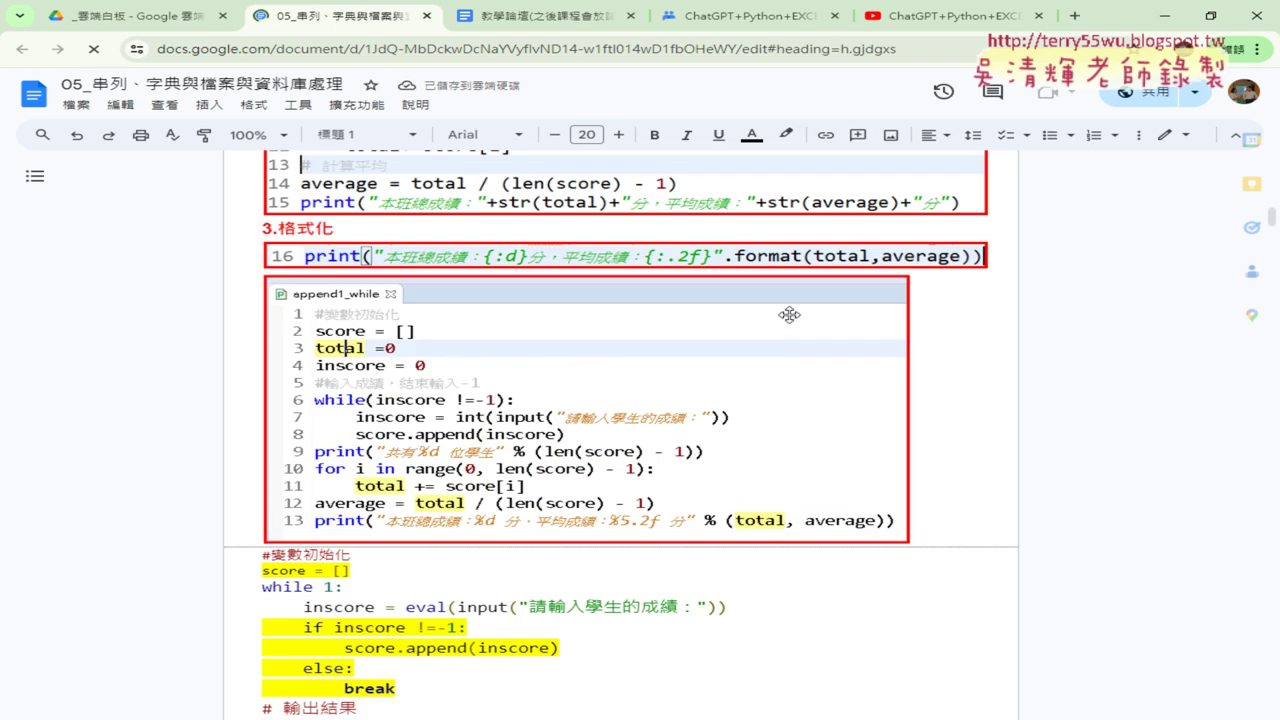
pyautogui.scroll(-3, 920, 283)
pyautogui.scroll(-2, 919, 366)
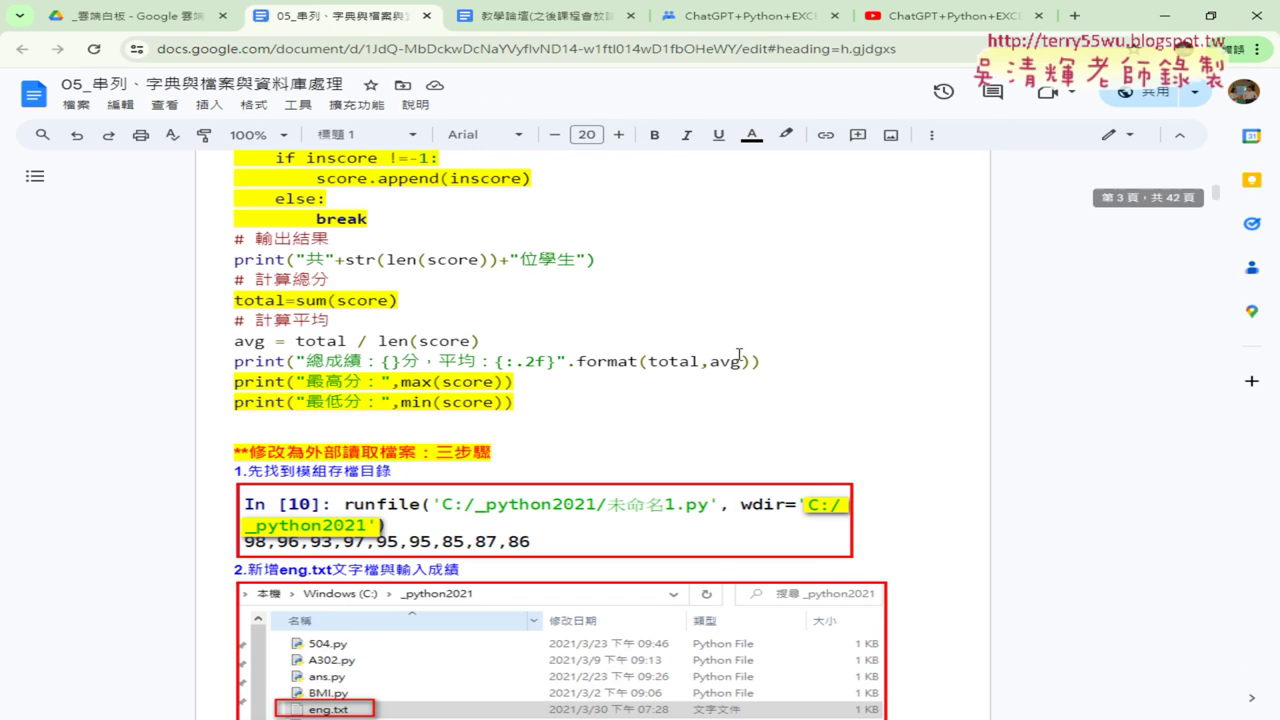
pyautogui.scroll(-4, 830, 360)
pyautogui.scroll(-2, 737, 352)
pyautogui.scroll(-2, 511, 260)
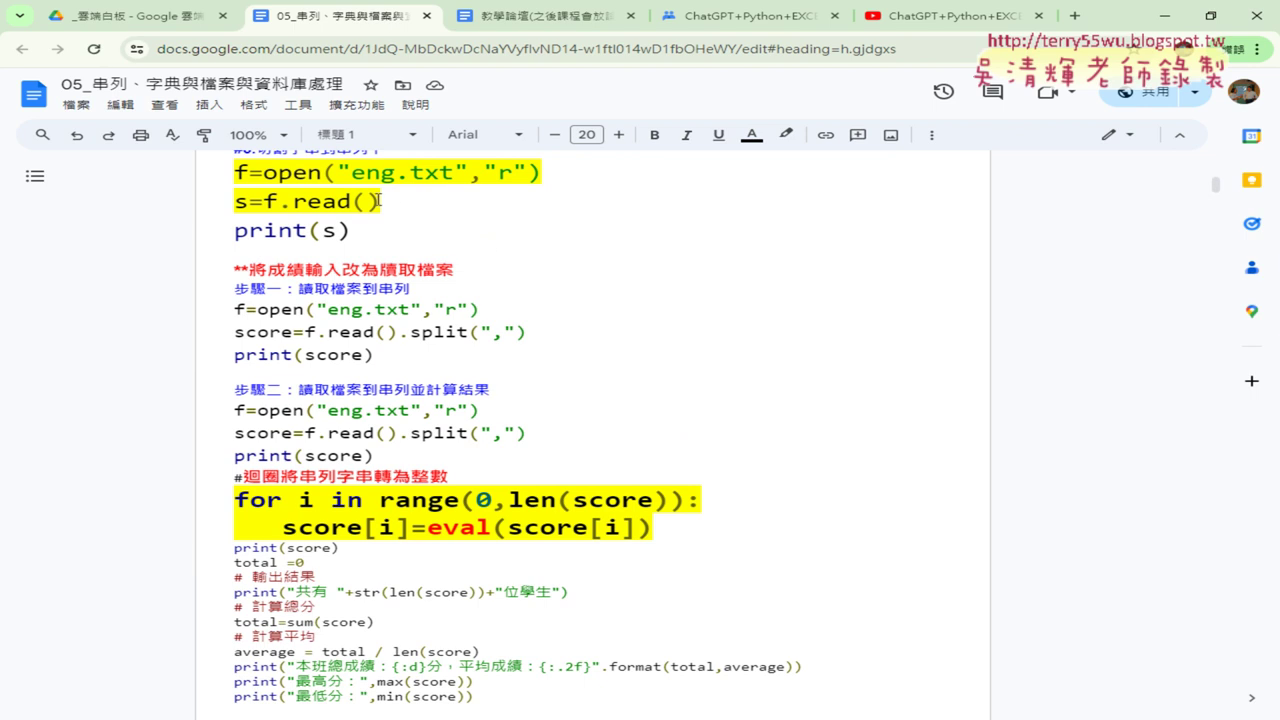
pyautogui.scroll(2, 338, 177)
pyautogui.moveTo(236, 332)
pyautogui.mouseDown()
pyautogui.moveTo(567, 338)
pyautogui.moveTo(563, 363)
pyautogui.mouseUp()
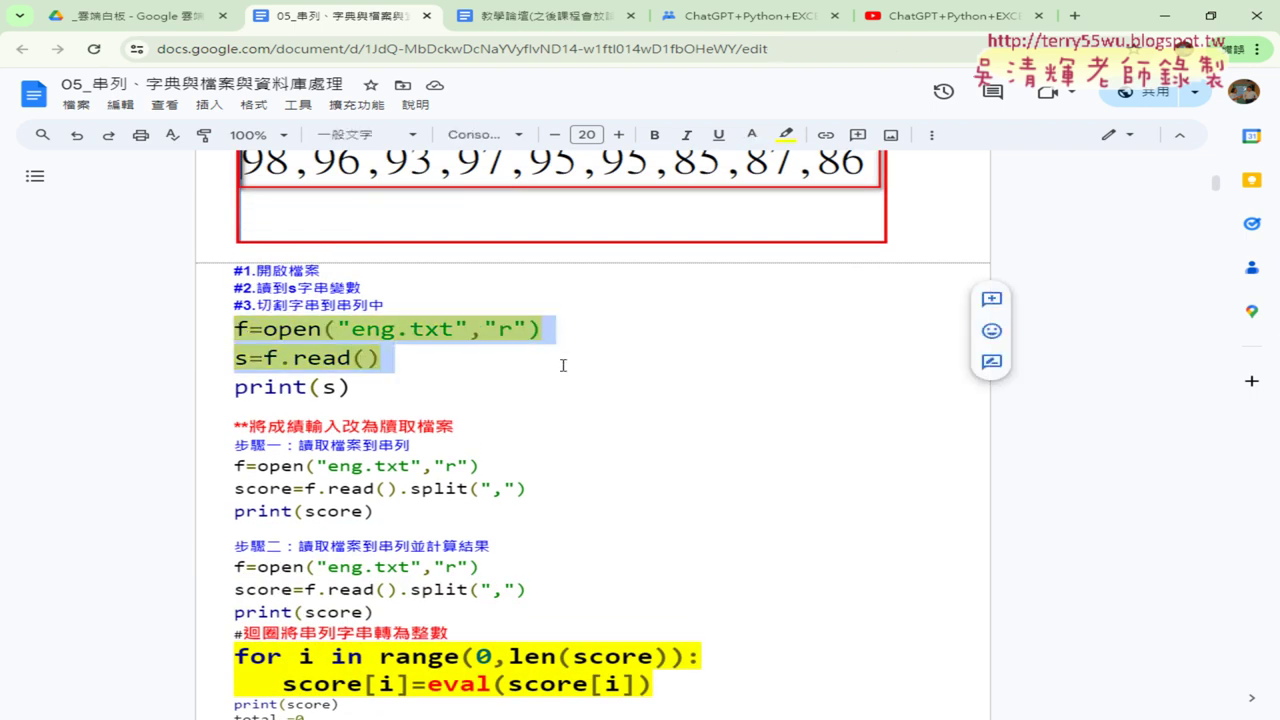
# - Highlight the eval call in the conversion loop and the reassigned list element
pyautogui.scroll(-3, 600, 364)
pyautogui.scroll(-2, 528, 312)
pyautogui.scroll(1, 528, 312)
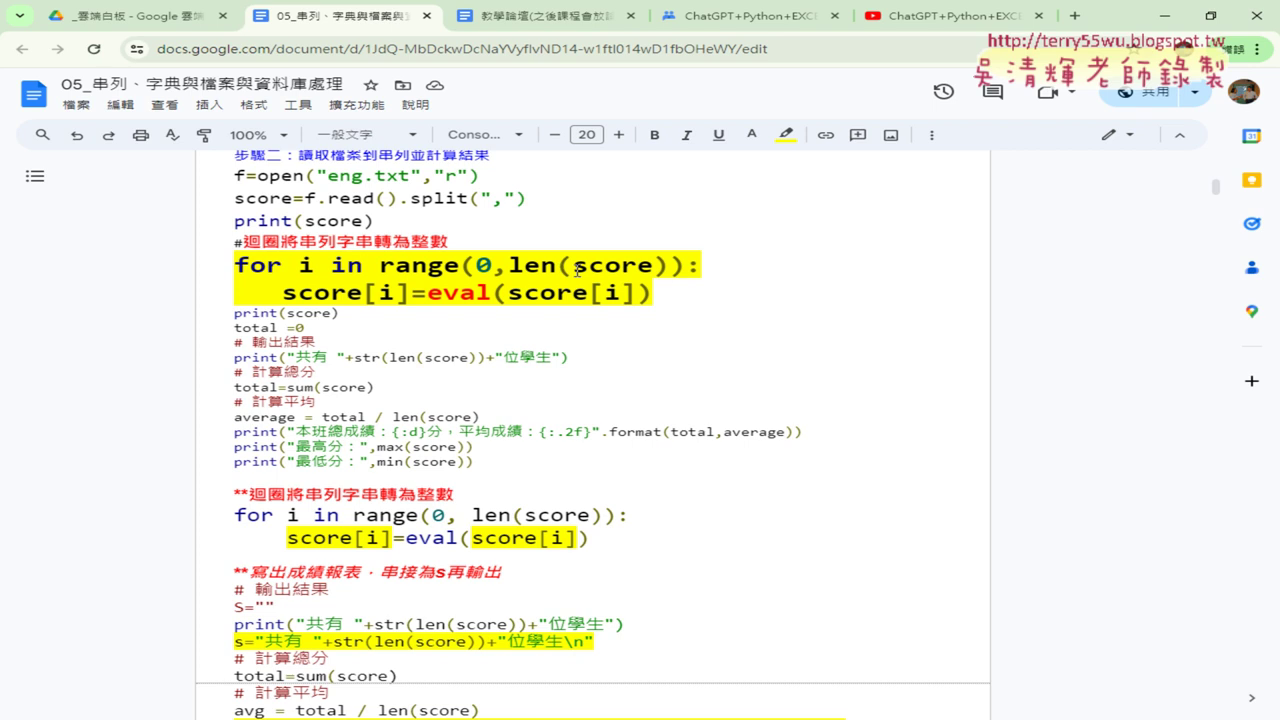
pyautogui.moveTo(428, 293); pyautogui.dragTo(626, 294)
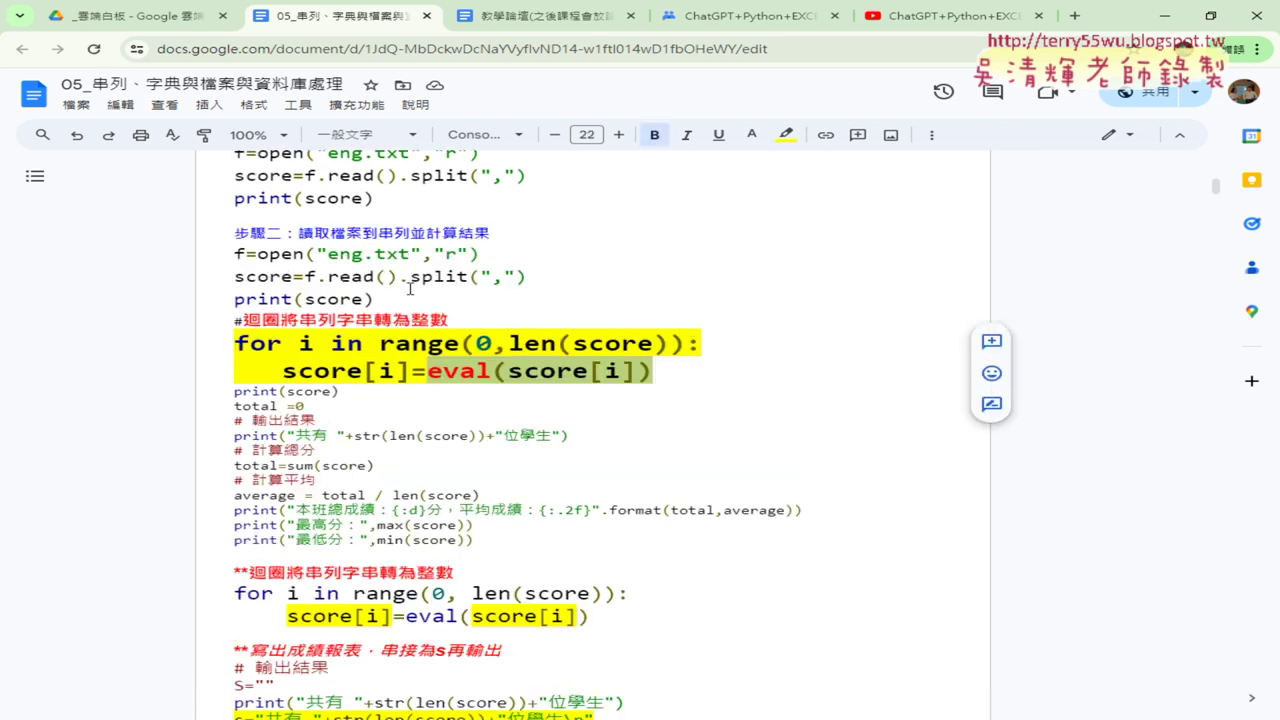
pyautogui.scroll(1, 325, 215)
pyautogui.moveTo(508, 371); pyautogui.dragTo(636, 372)
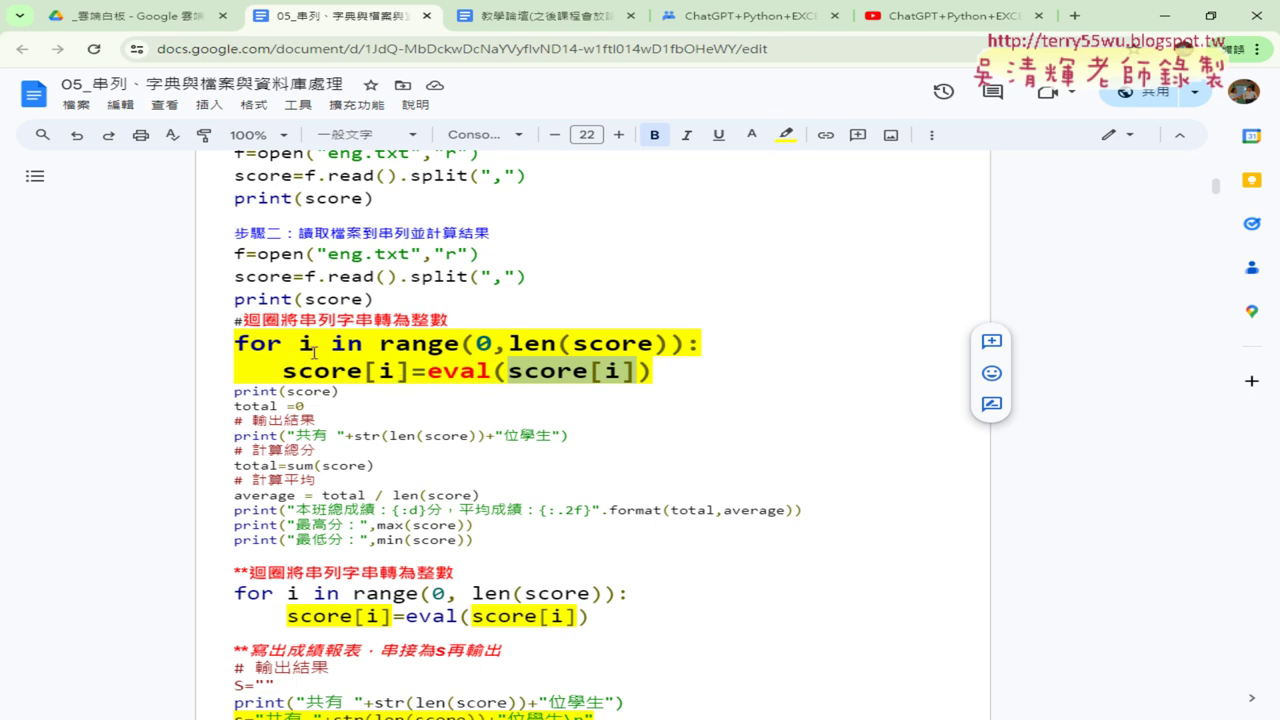
pyautogui.click(685, 375)
pyautogui.moveTo(685, 375); pyautogui.dragTo(221, 352)
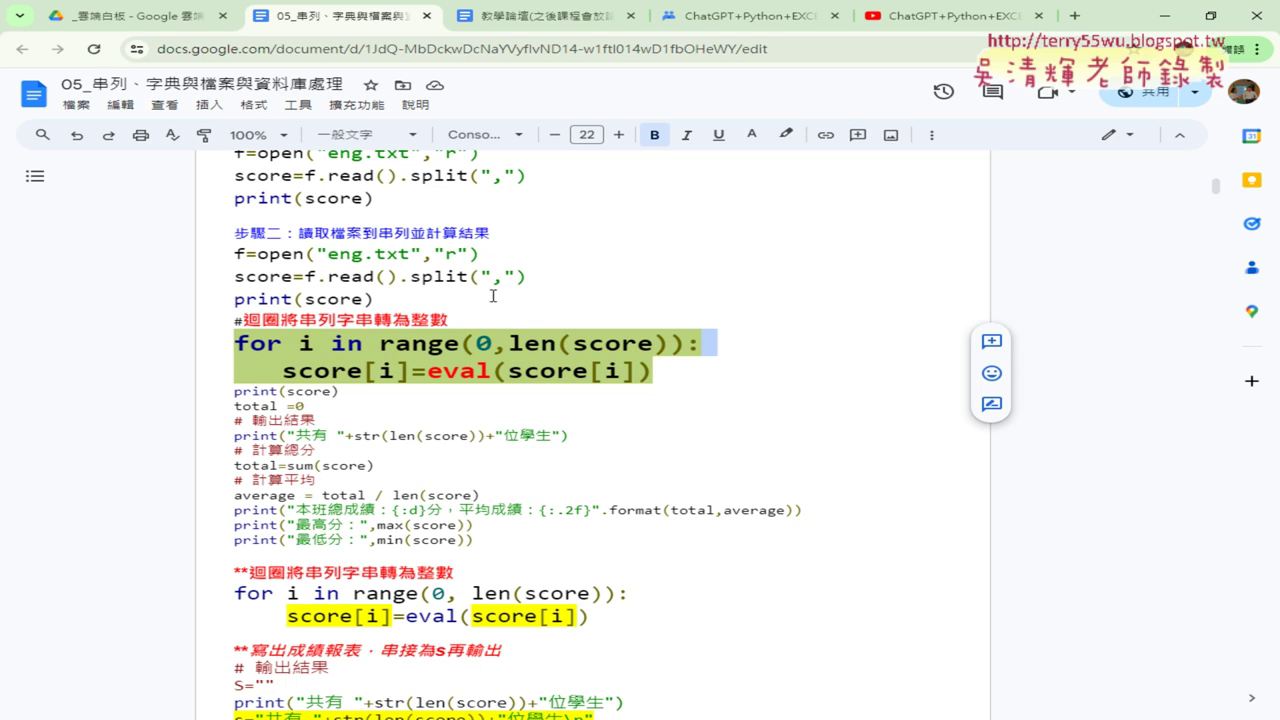
pyautogui.click(428, 371)
pyautogui.moveTo(428, 371); pyautogui.dragTo(656, 373)
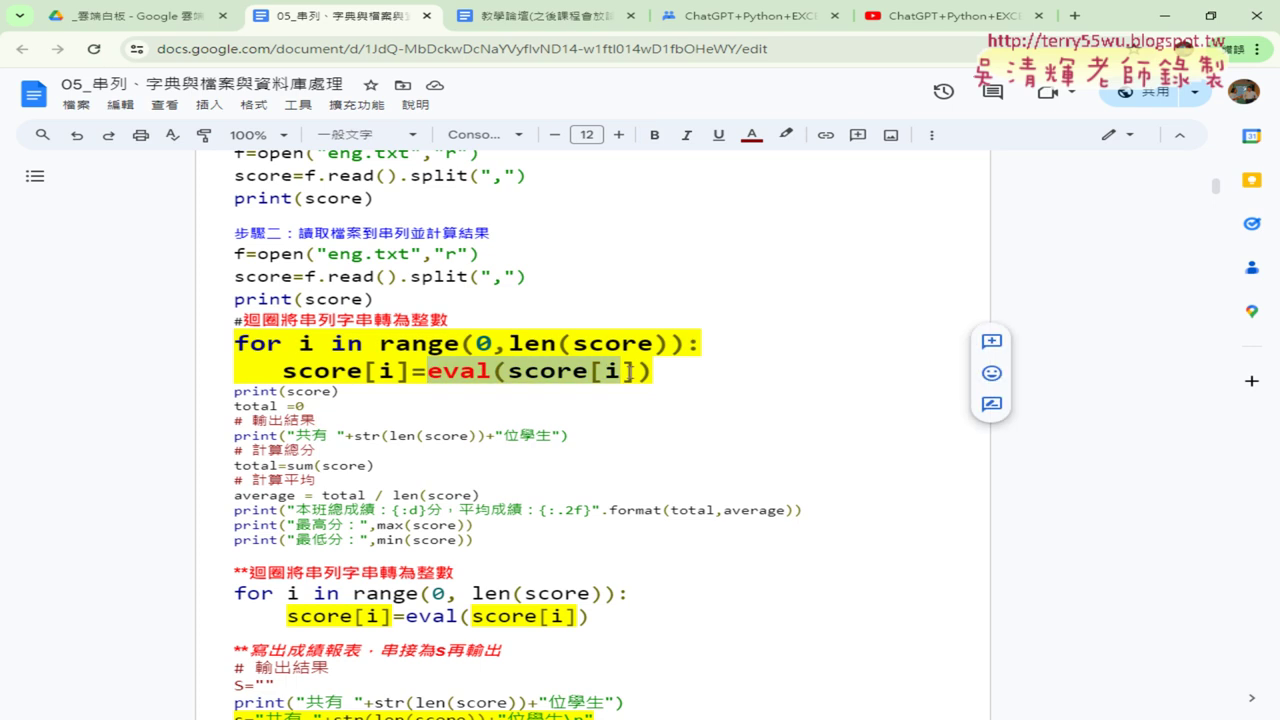
pyautogui.click(656, 373)
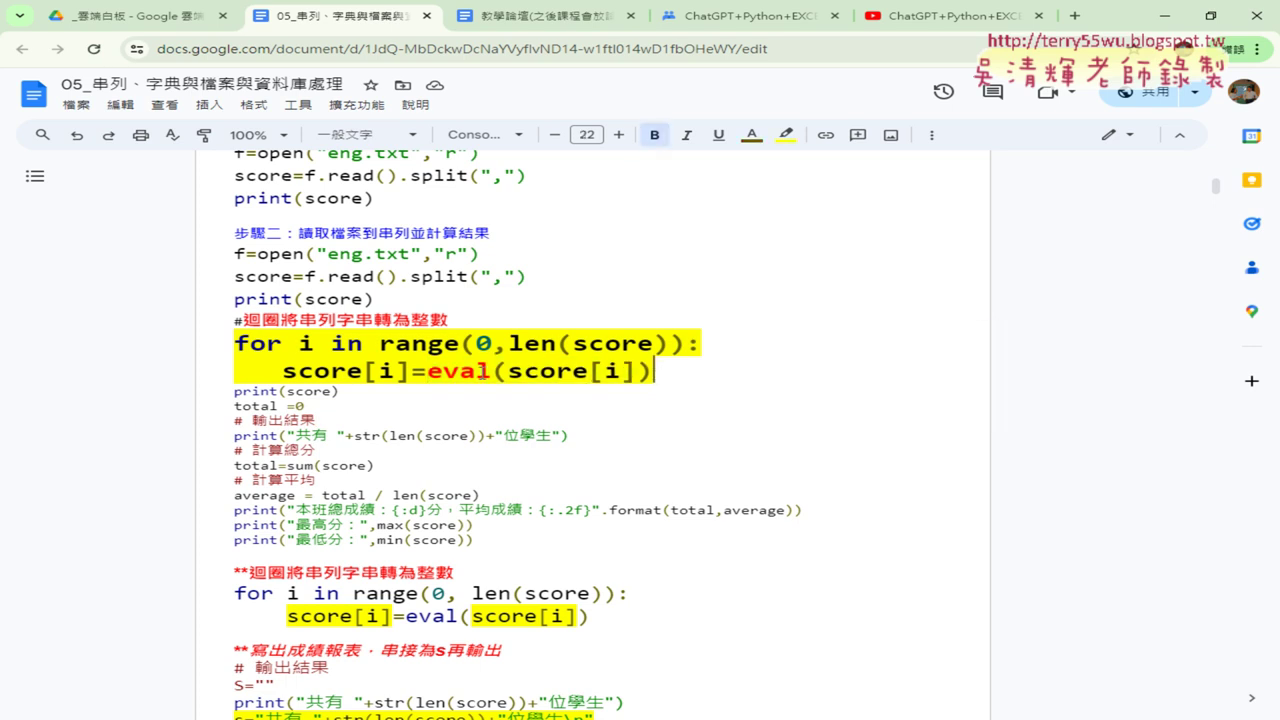
pyautogui.moveTo(428, 371); pyautogui.dragTo(661, 367)
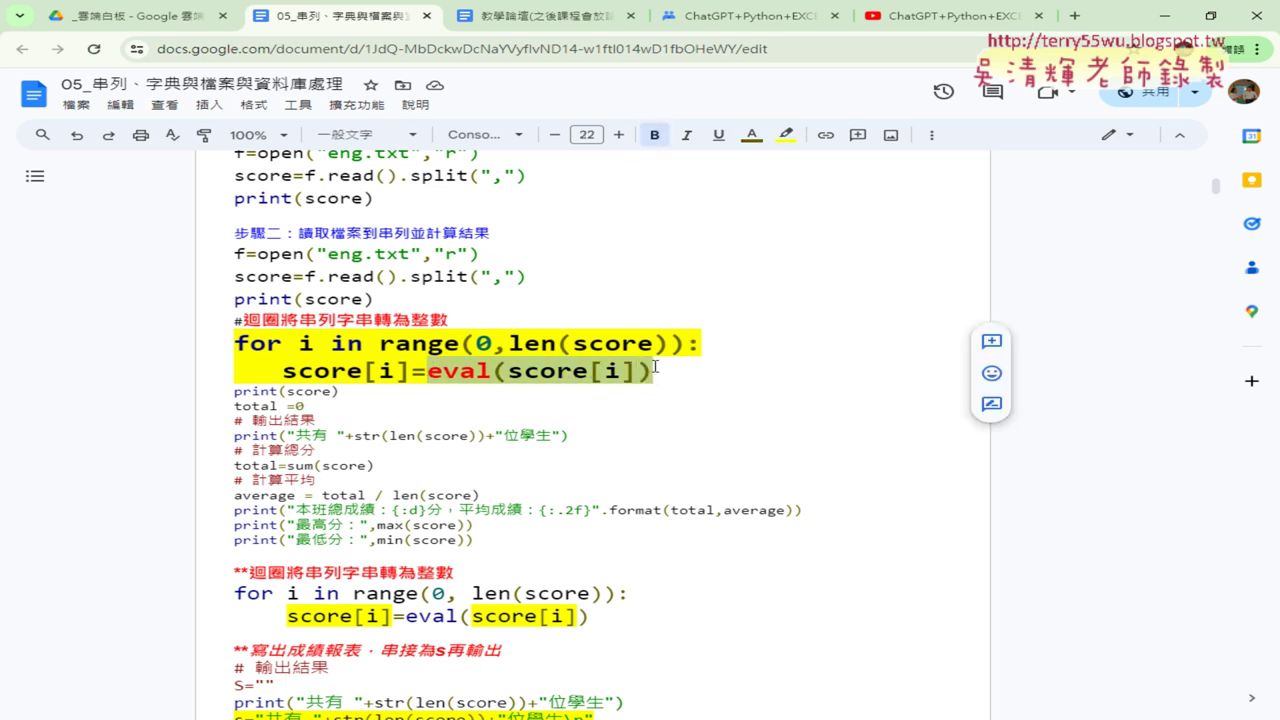
pyautogui.moveTo(284, 371); pyautogui.dragTo(406, 371)
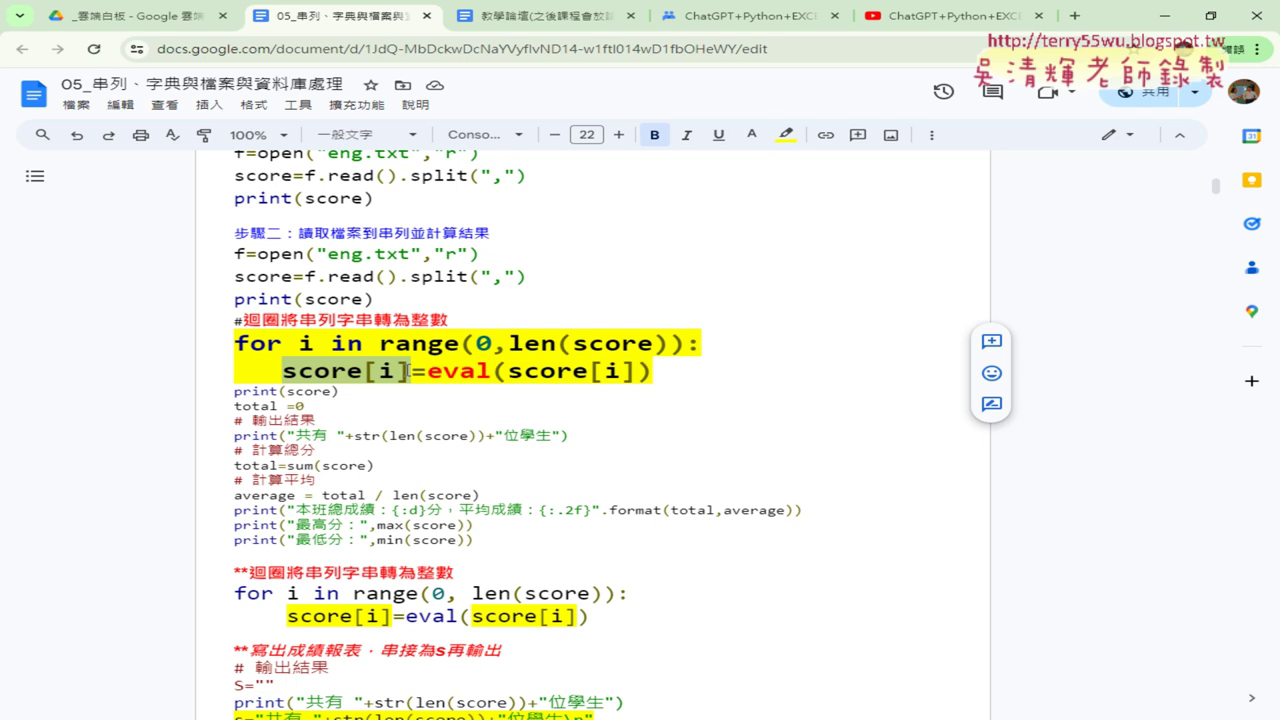
pyautogui.click(511, 343)
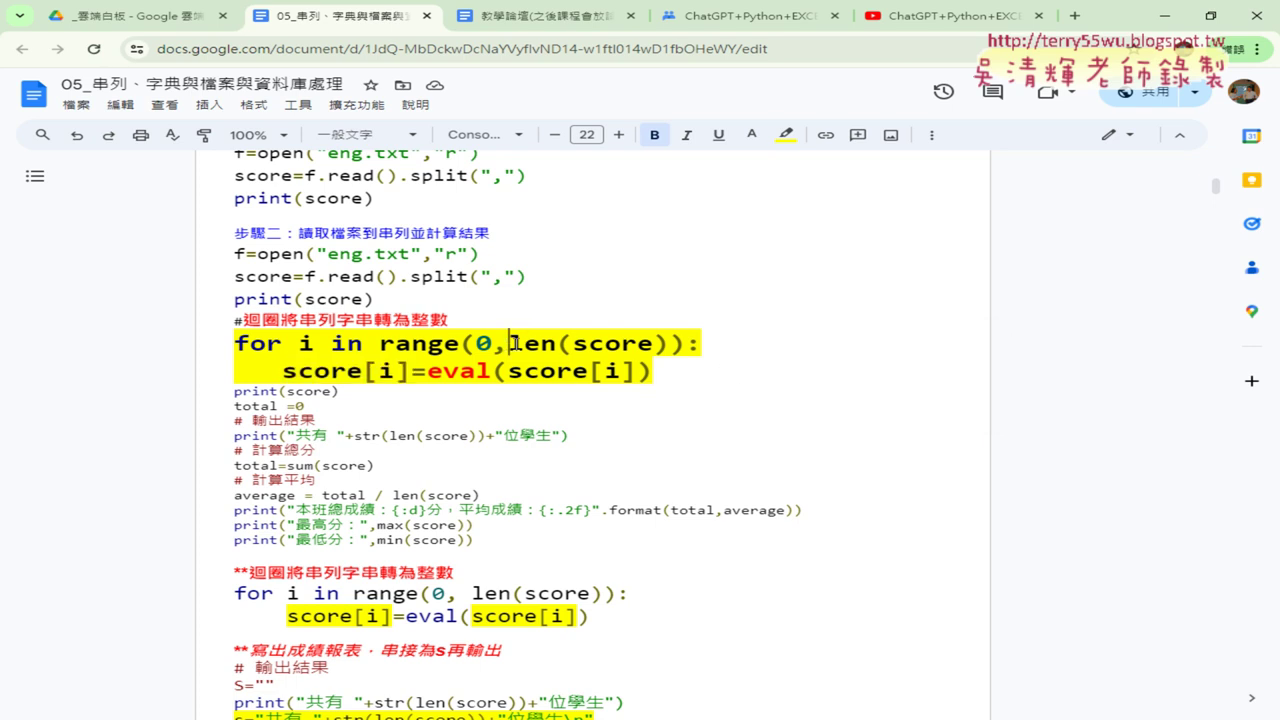
pyautogui.moveTo(511, 343); pyautogui.dragTo(668, 343)
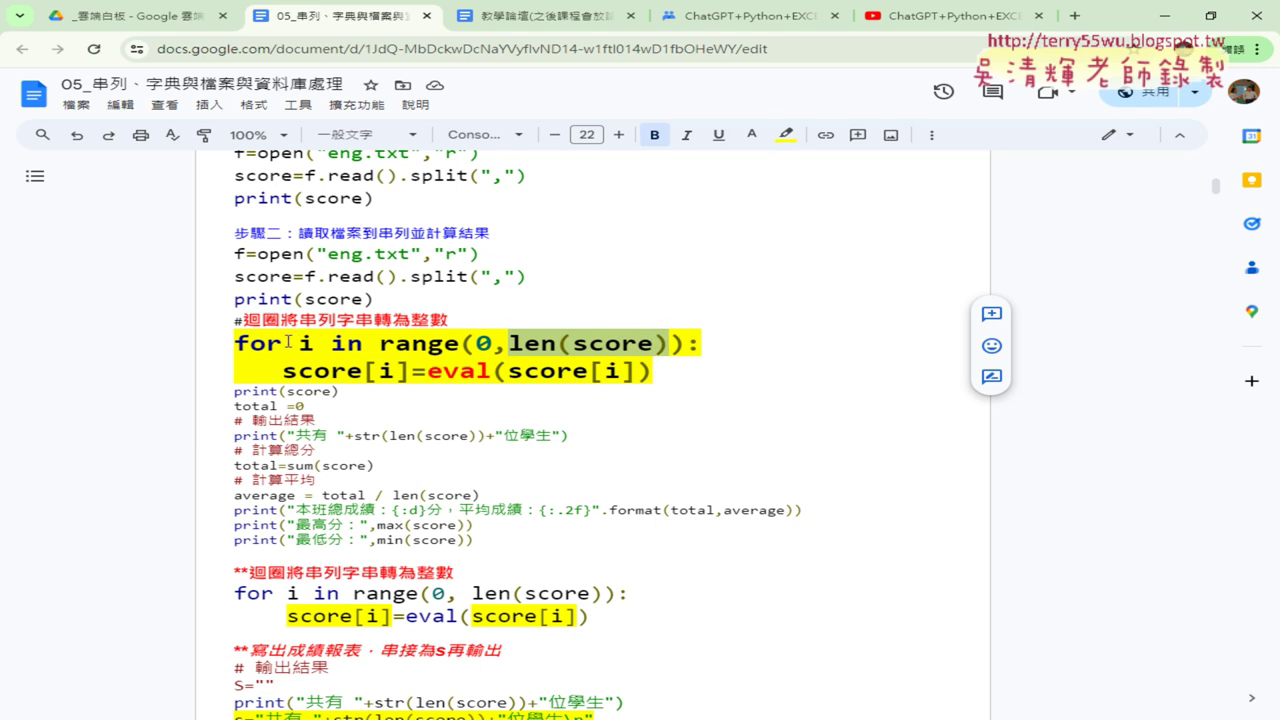
pyautogui.moveTo(288, 343); pyautogui.dragTo(237, 343)
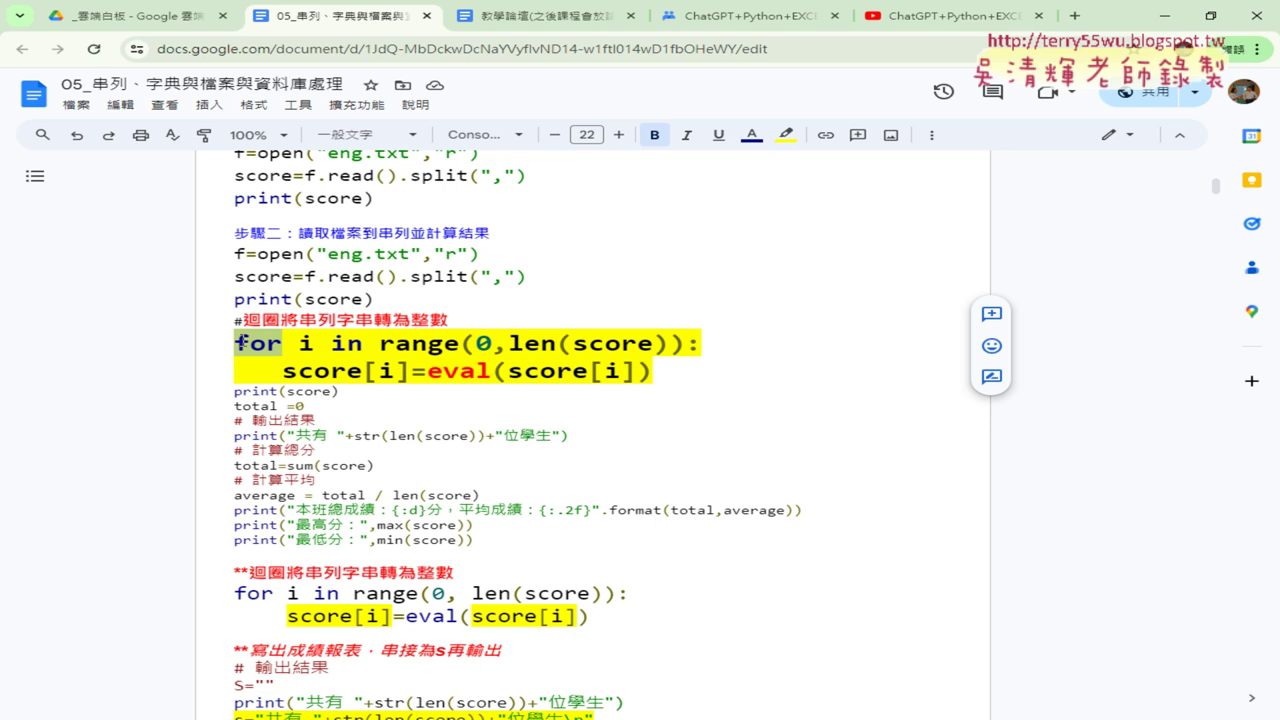
pyautogui.click(750, 20)
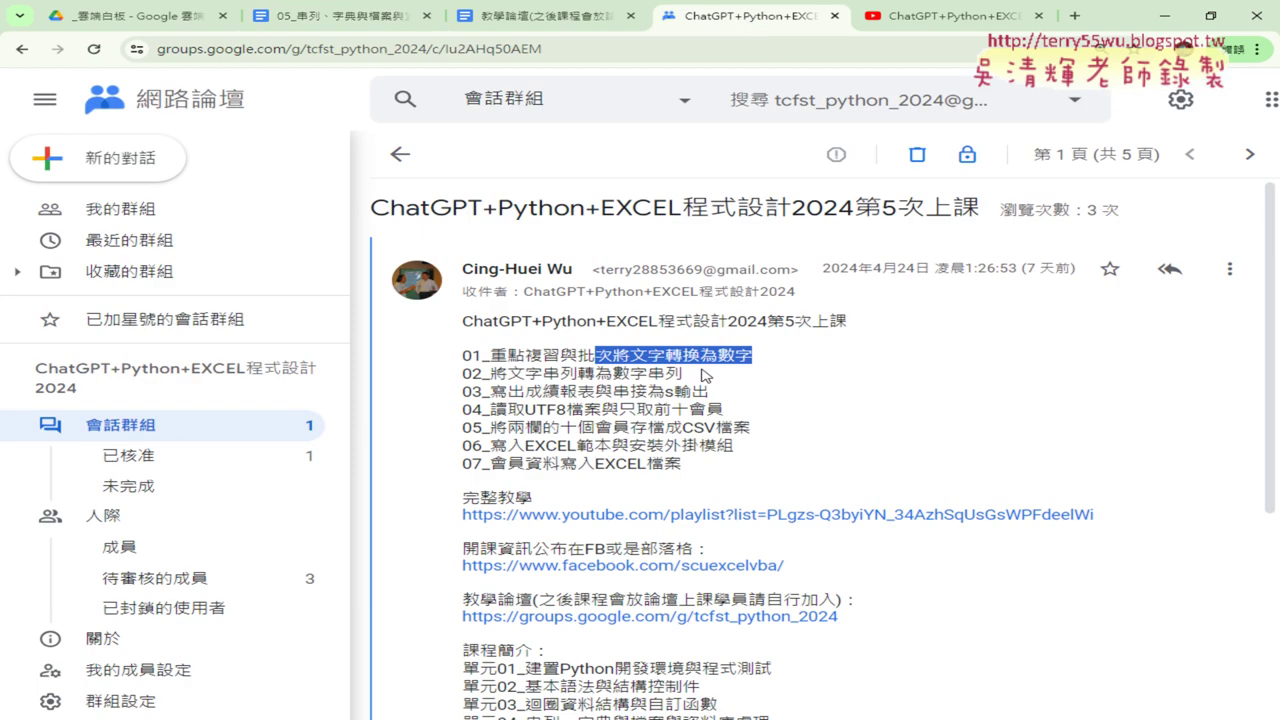
pyautogui.moveTo(618, 410); pyautogui.dragTo(723, 410)
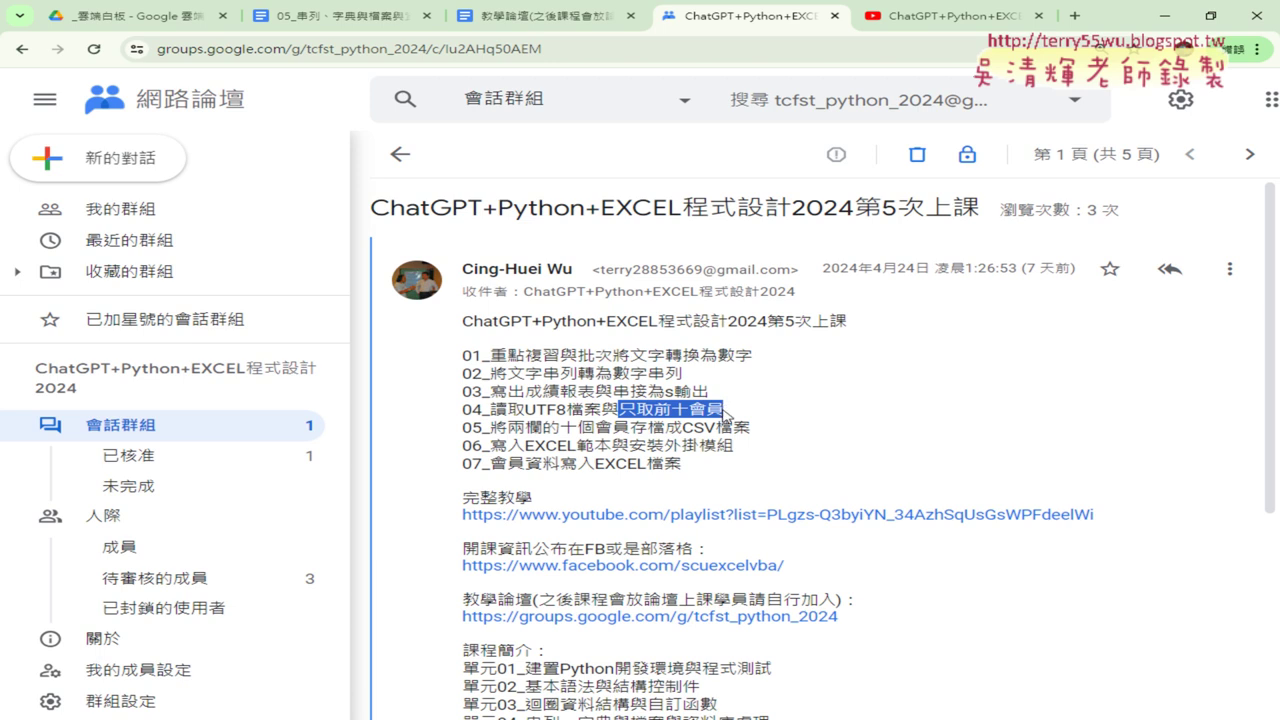
pyautogui.click(340, 20)
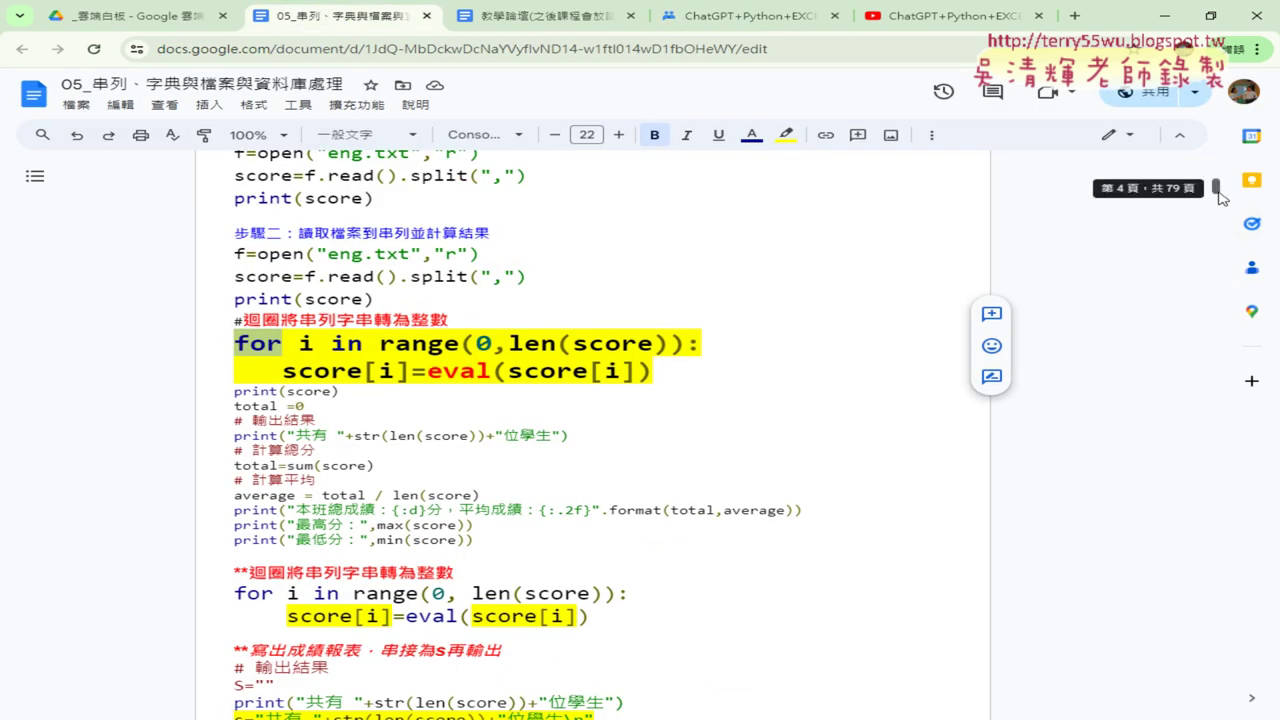
# - Select the member.txt header line together with member records 1 through 10
pyautogui.moveTo(1216, 187); pyautogui.dragTo(1216, 197)
pyautogui.scroll(3, 698, 260)
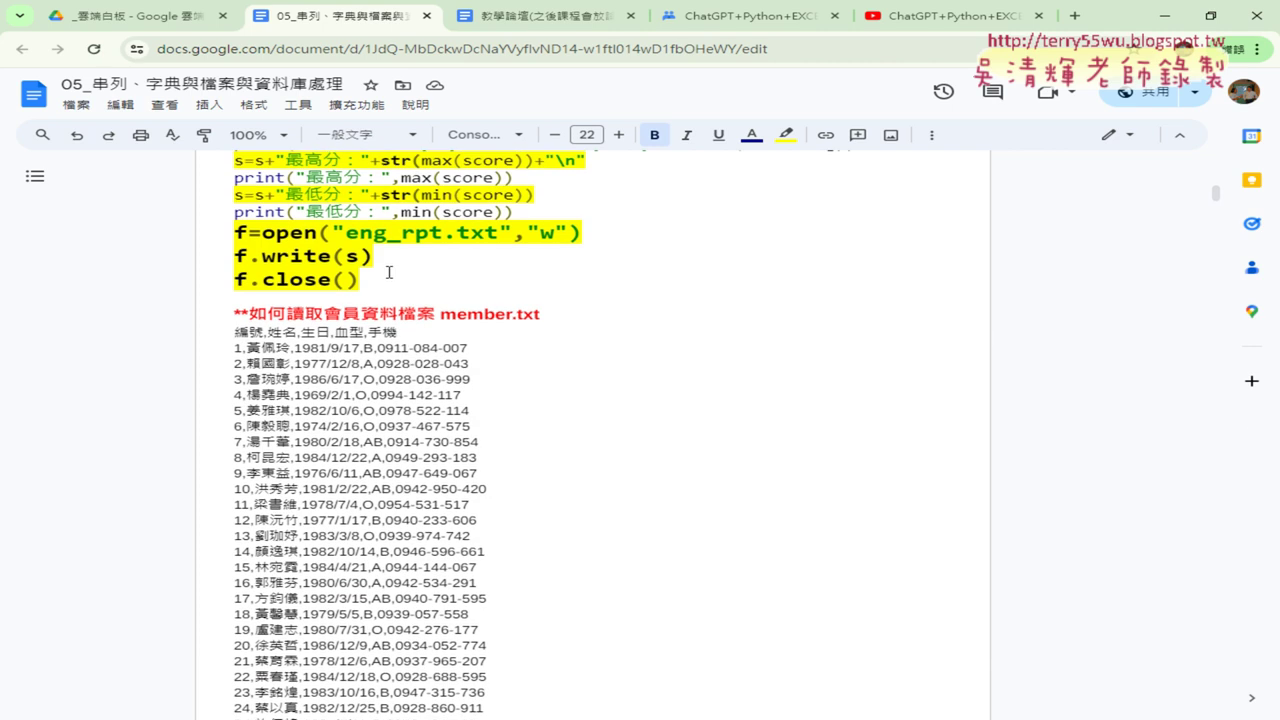
pyautogui.moveTo(233, 254); pyautogui.dragTo(431, 256)
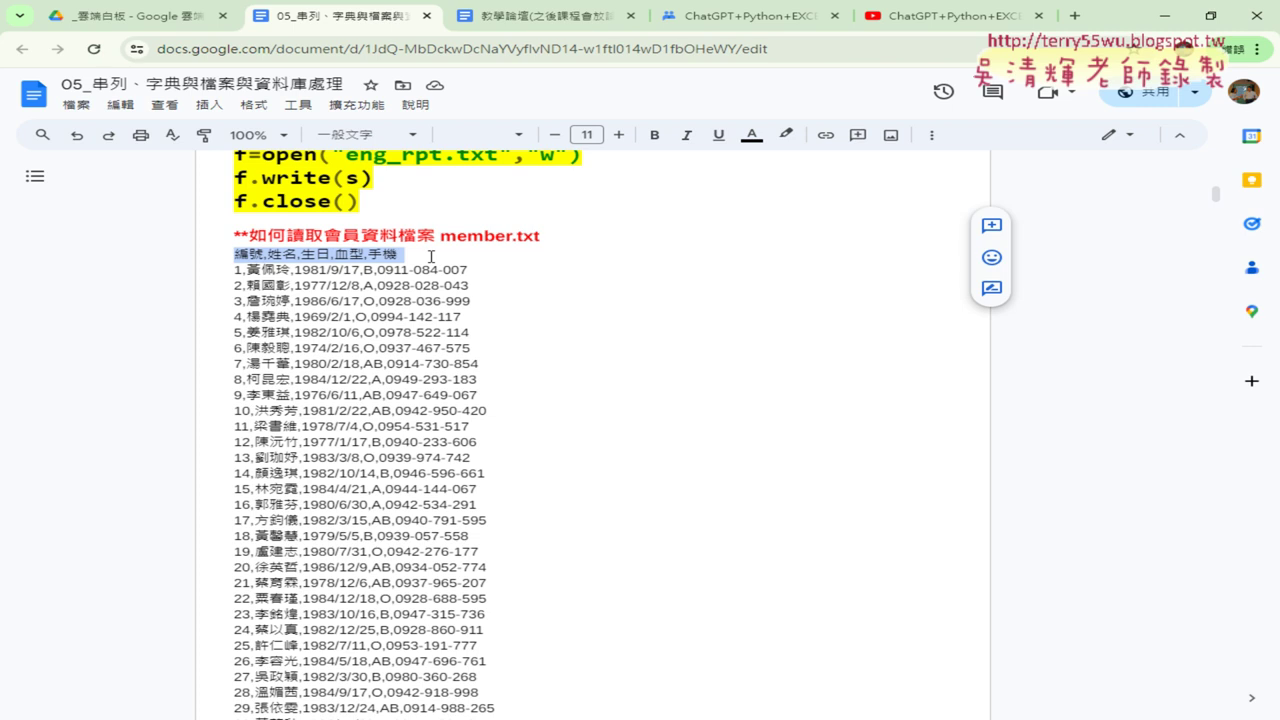
pyautogui.click(242, 270)
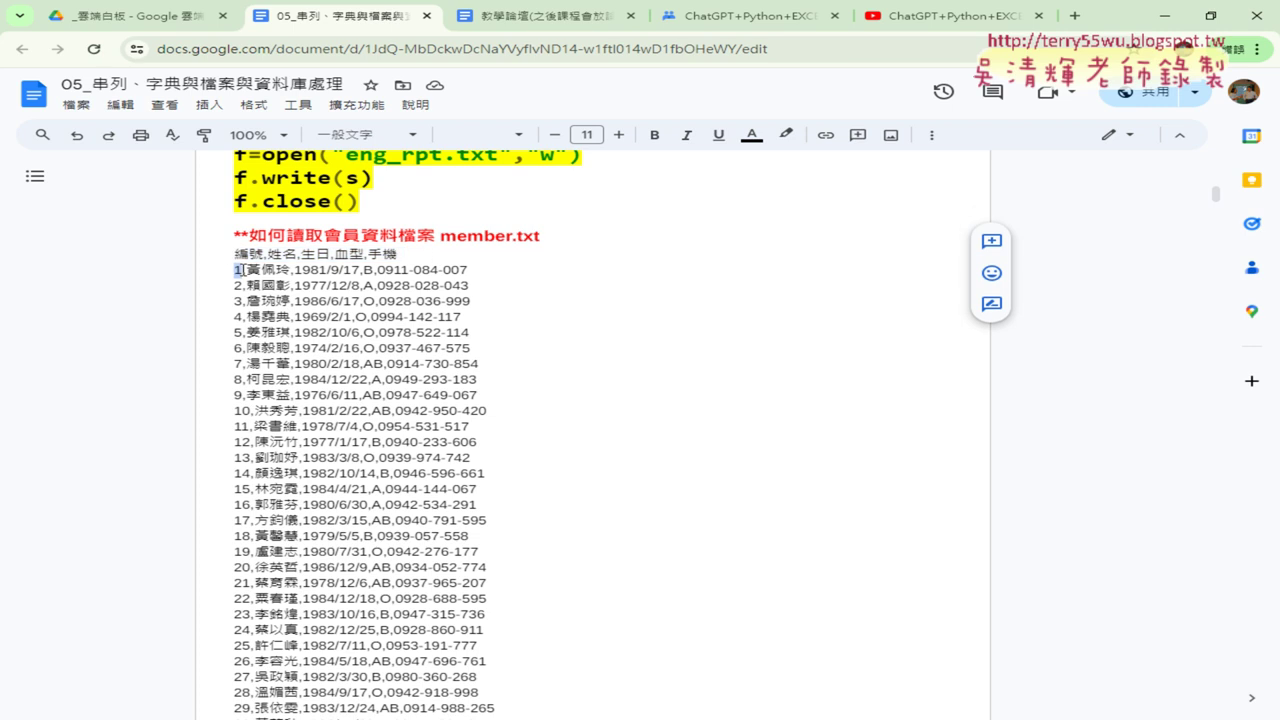
pyautogui.scroll(-1, 242, 270)
pyautogui.scroll(-3, 242, 270)
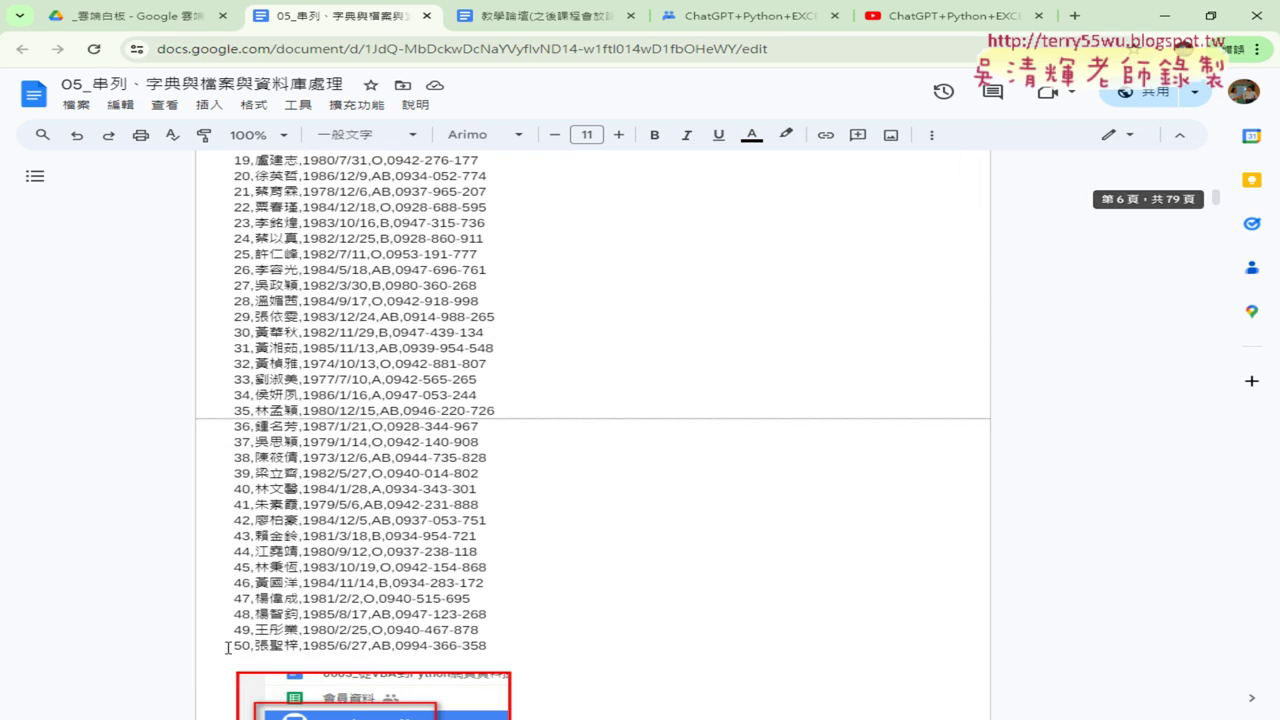
pyautogui.moveTo(228, 648); pyautogui.dragTo(496, 648)
pyautogui.scroll(2, 528, 643)
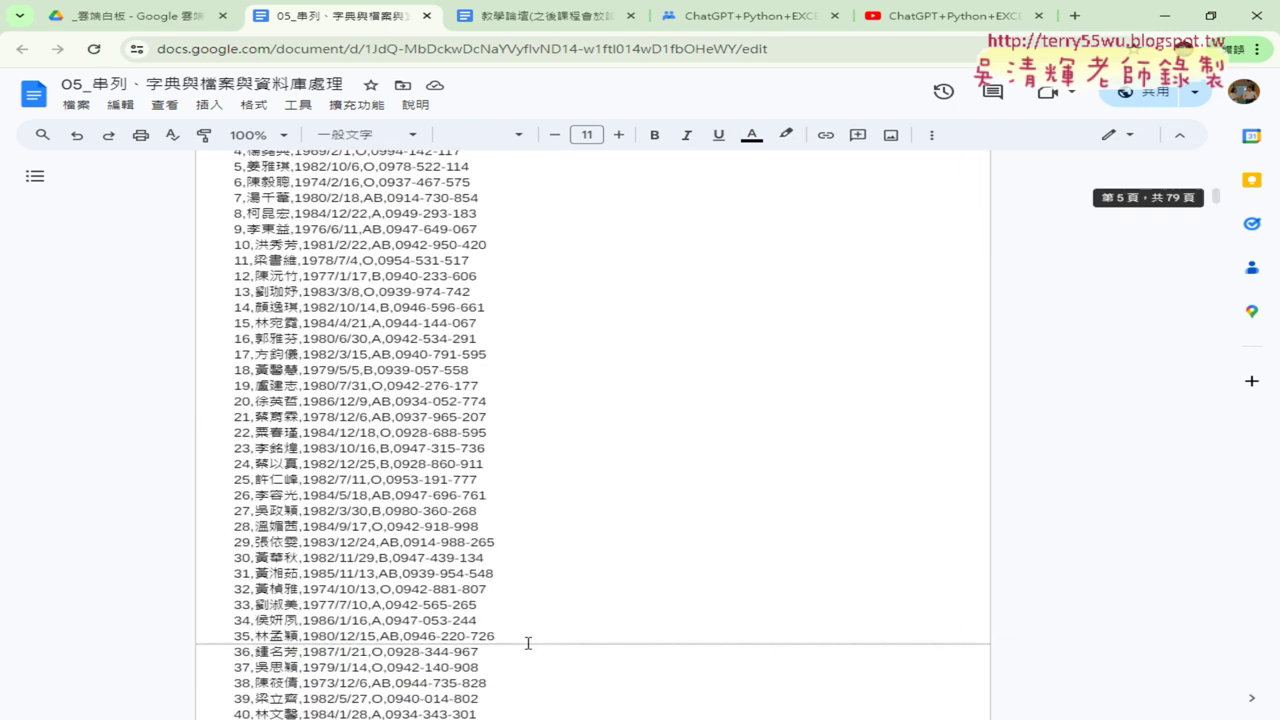
pyautogui.scroll(1, 528, 643)
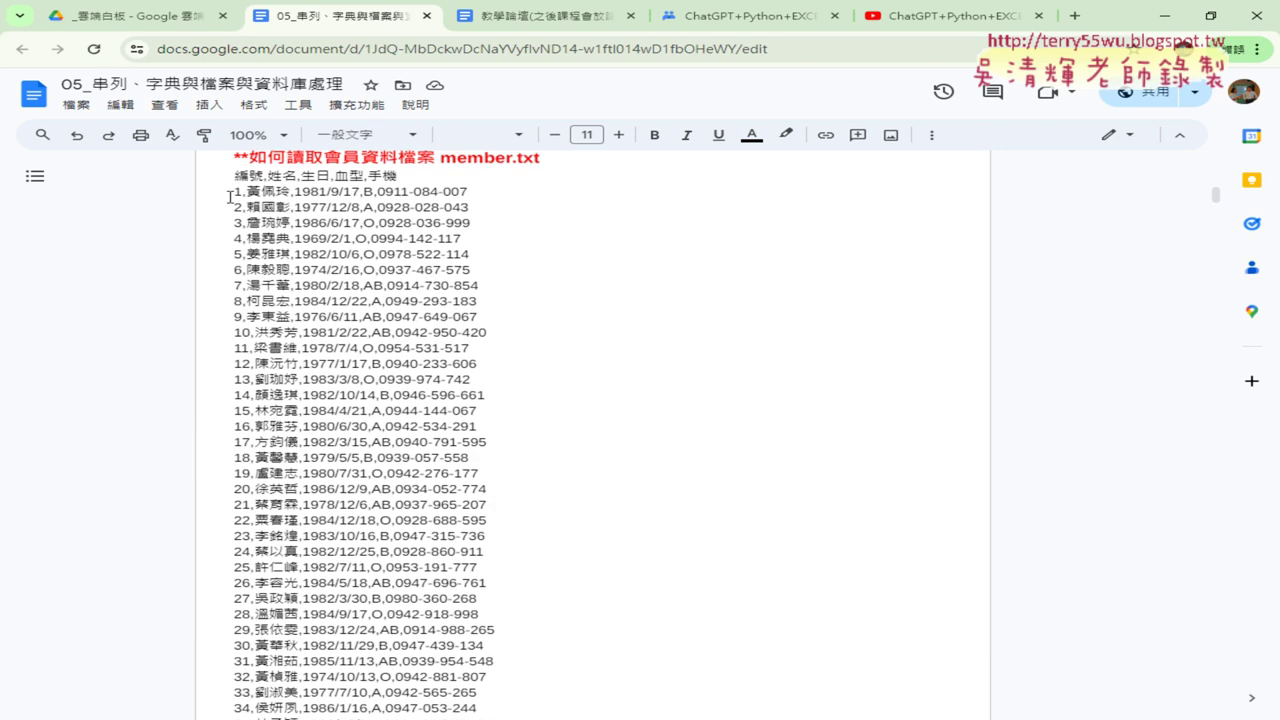
pyautogui.moveTo(231, 191)
pyautogui.mouseDown()
pyautogui.moveTo(484, 331)
pyautogui.moveTo(216, 177)
pyautogui.mouseUp()
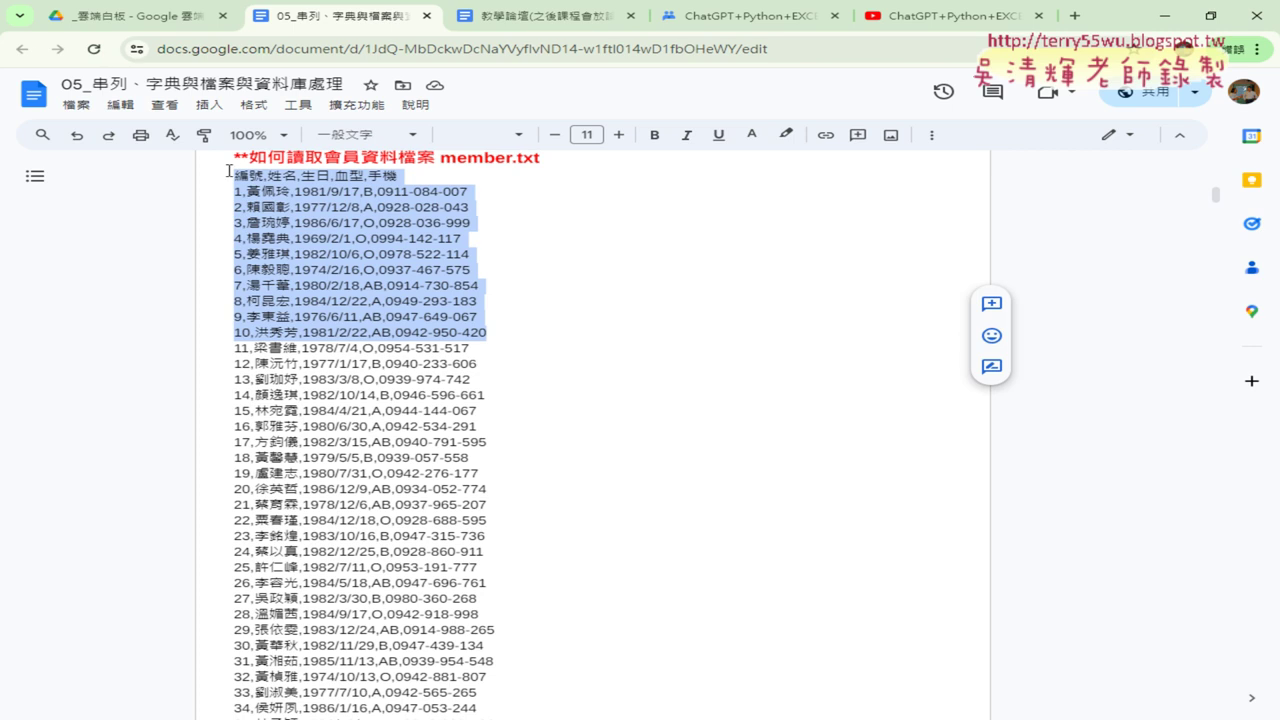
# - Select only the header line 編號,姓名,生日,血型,手機, after briefly narrowing it to 編號
pyautogui.click(229, 172)
pyautogui.doubleClick(245, 335)
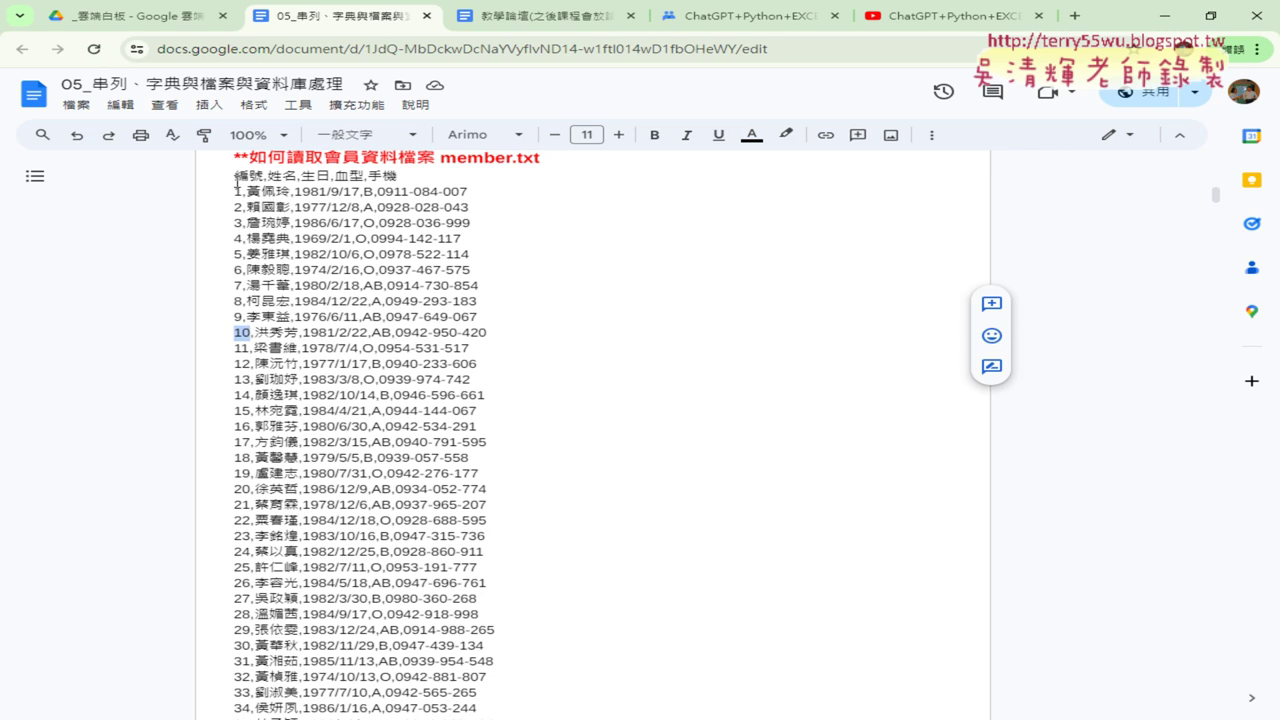
pyautogui.moveTo(234, 176); pyautogui.dragTo(400, 178)
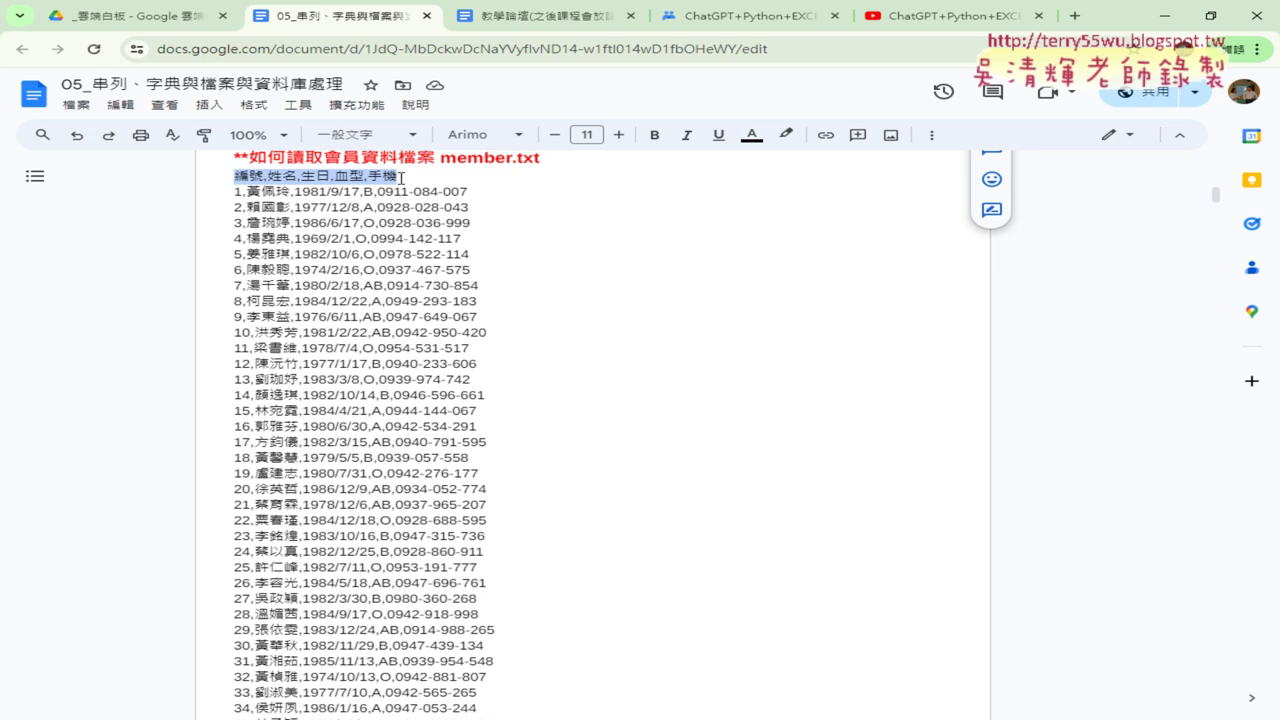
pyautogui.press('Home')
pyautogui.hotkey('shift', 'Right')
pyautogui.hotkey('shift', 'Right')
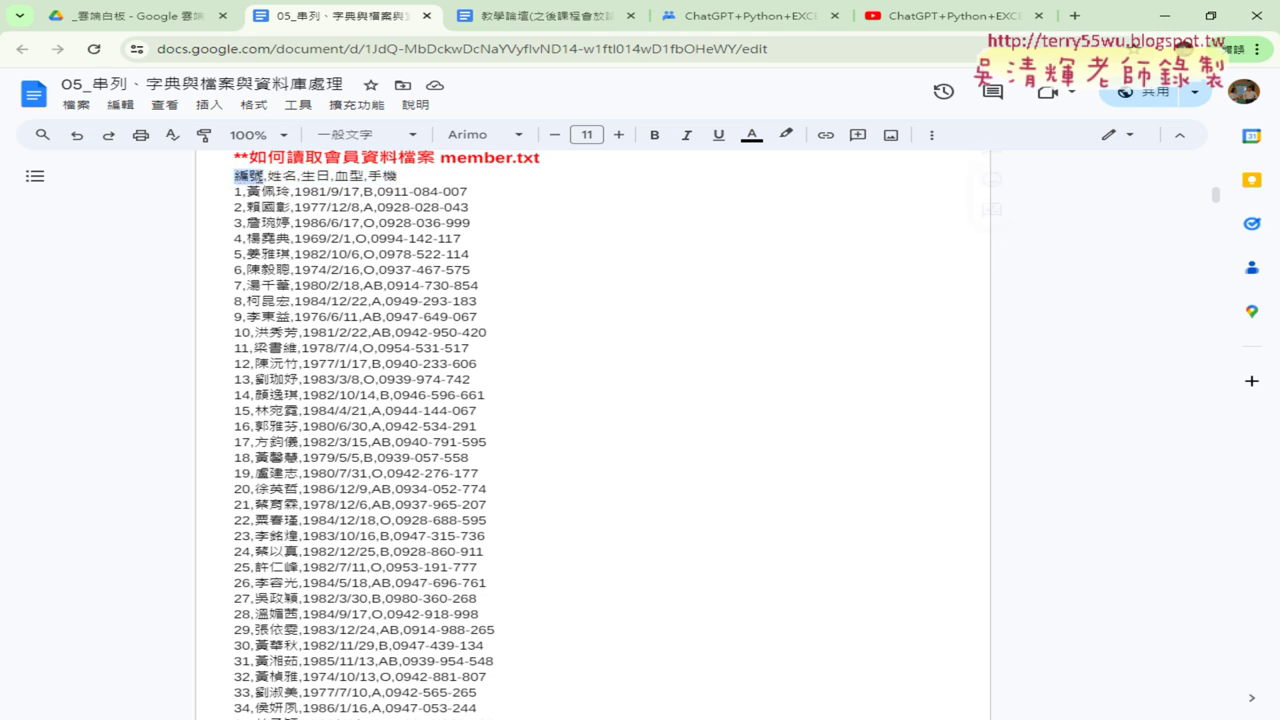
pyautogui.moveTo(234, 175); pyautogui.dragTo(409, 174)
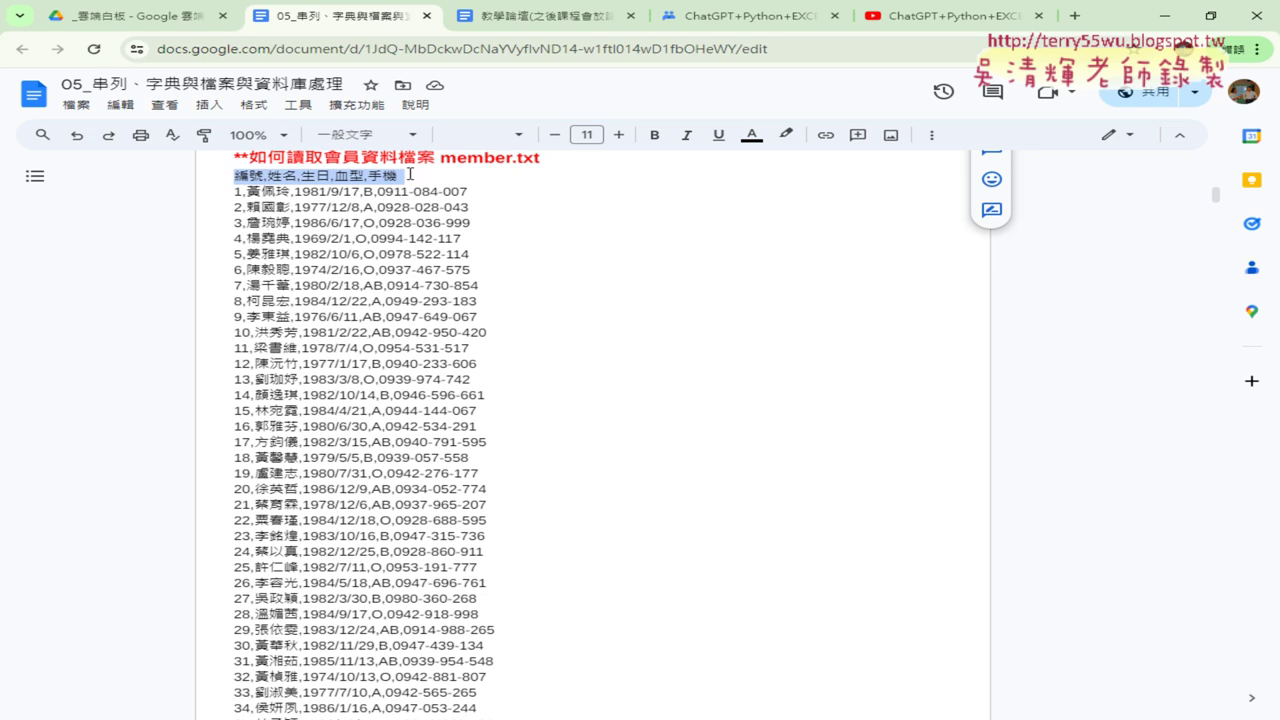
# - Reselect and then deselect the header line 編號,姓名,生日,血型,手機
pyautogui.click(409, 174)
pyautogui.click(266, 176)
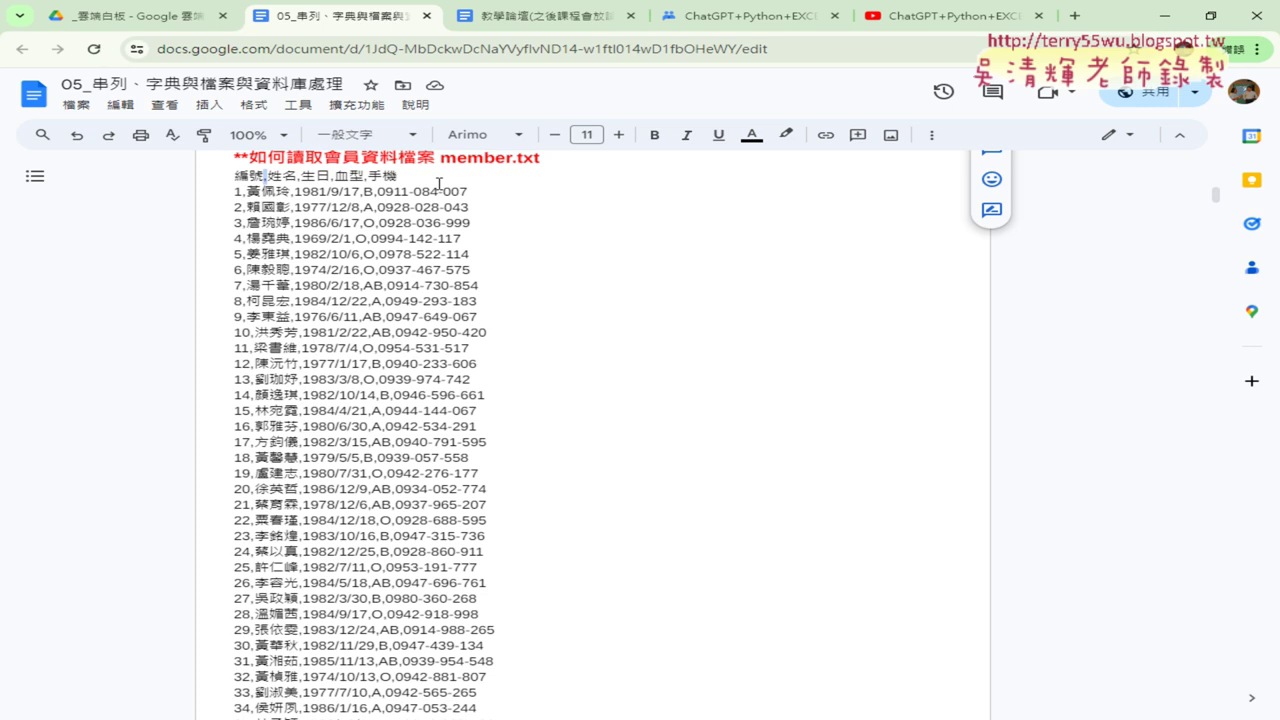
pyautogui.moveTo(234, 176); pyautogui.dragTo(398, 175)
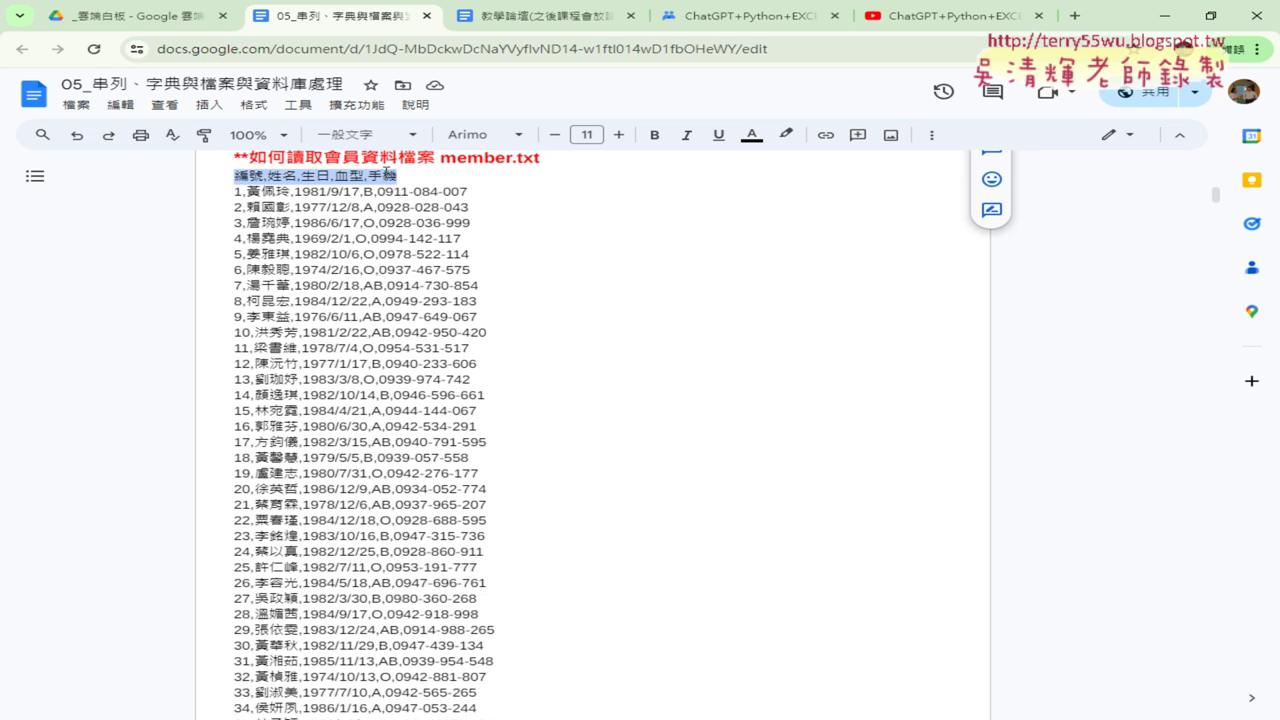
pyautogui.click(284, 177)
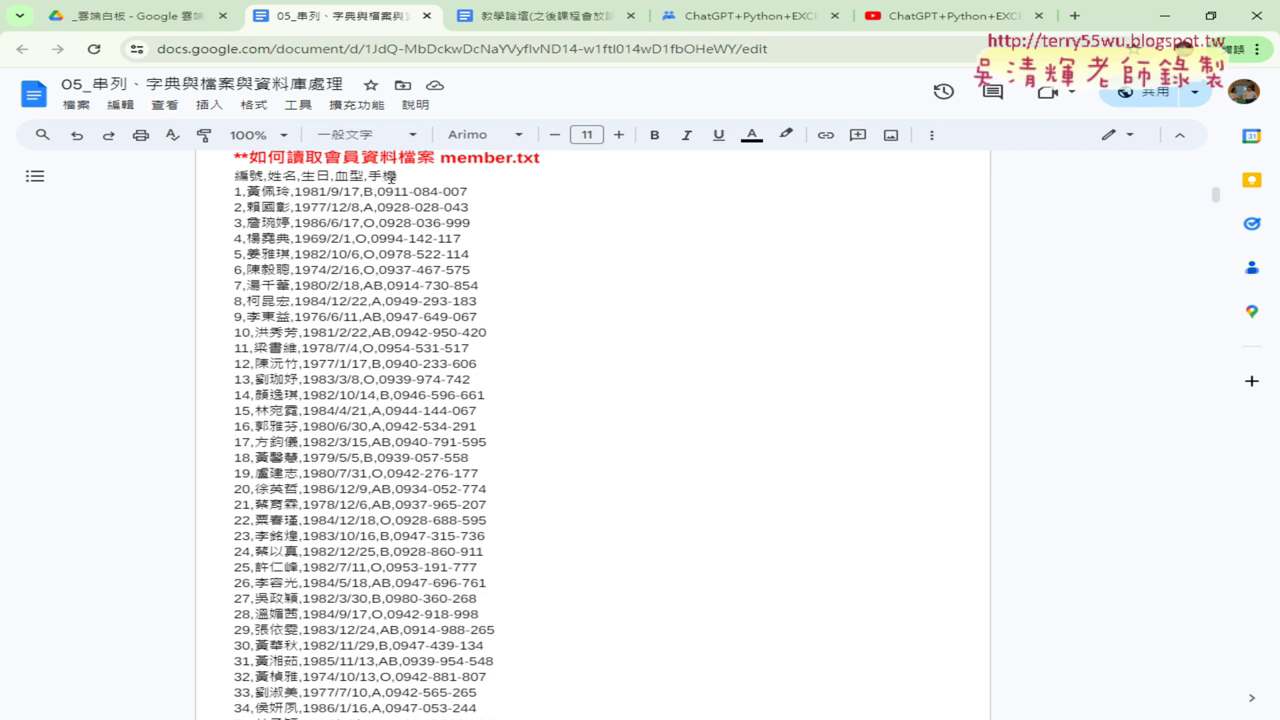
# - Scroll down to the code and select member.txt in the f=open line
pyautogui.scroll(-3, 580, 270)
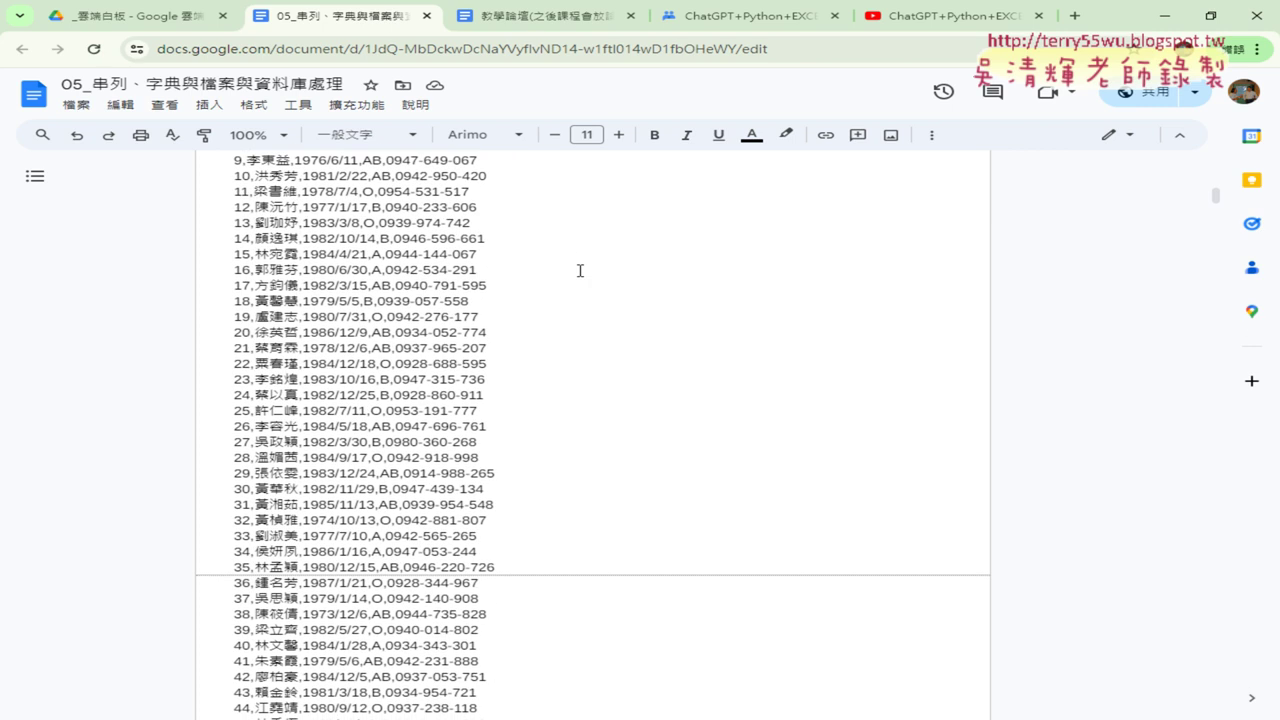
pyautogui.scroll(-5, 580, 270)
pyautogui.scroll(-5, 584, 276)
pyautogui.scroll(-5, 584, 276)
pyautogui.scroll(-4, 584, 276)
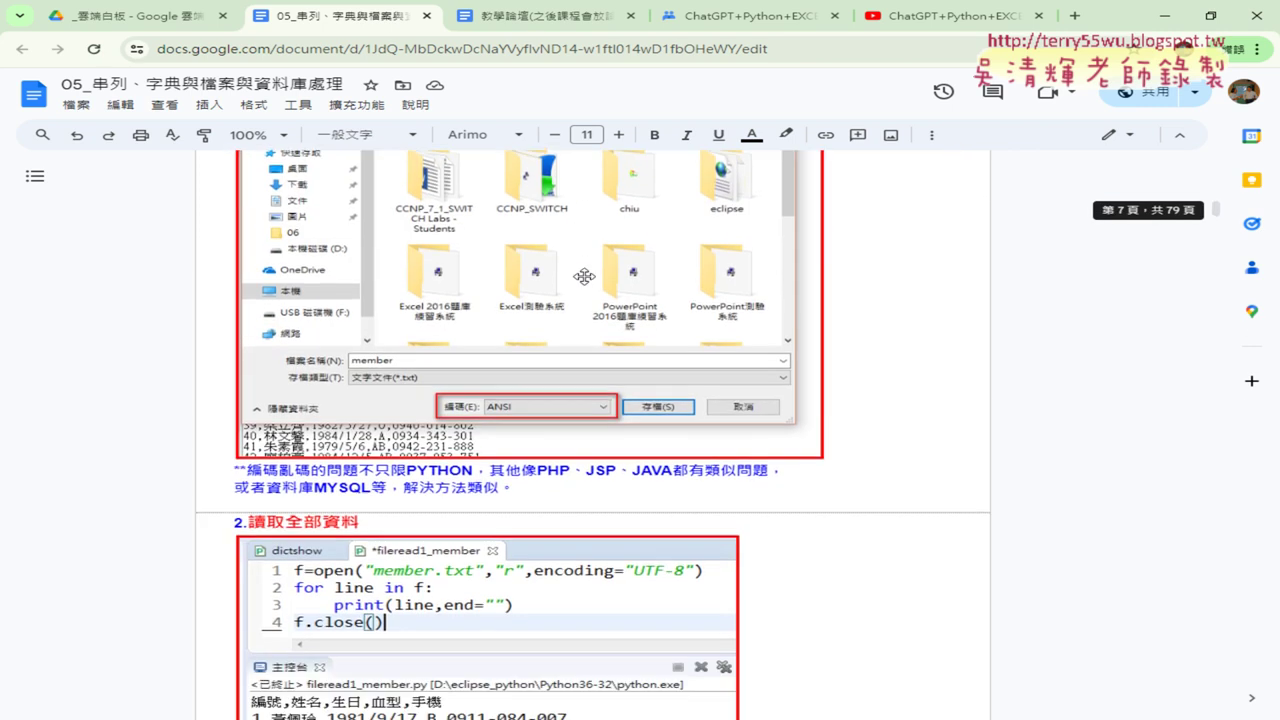
pyautogui.scroll(-5, 584, 276)
pyautogui.scroll(-5, 584, 276)
pyautogui.scroll(-5, 584, 276)
pyautogui.scroll(-5, 586, 277)
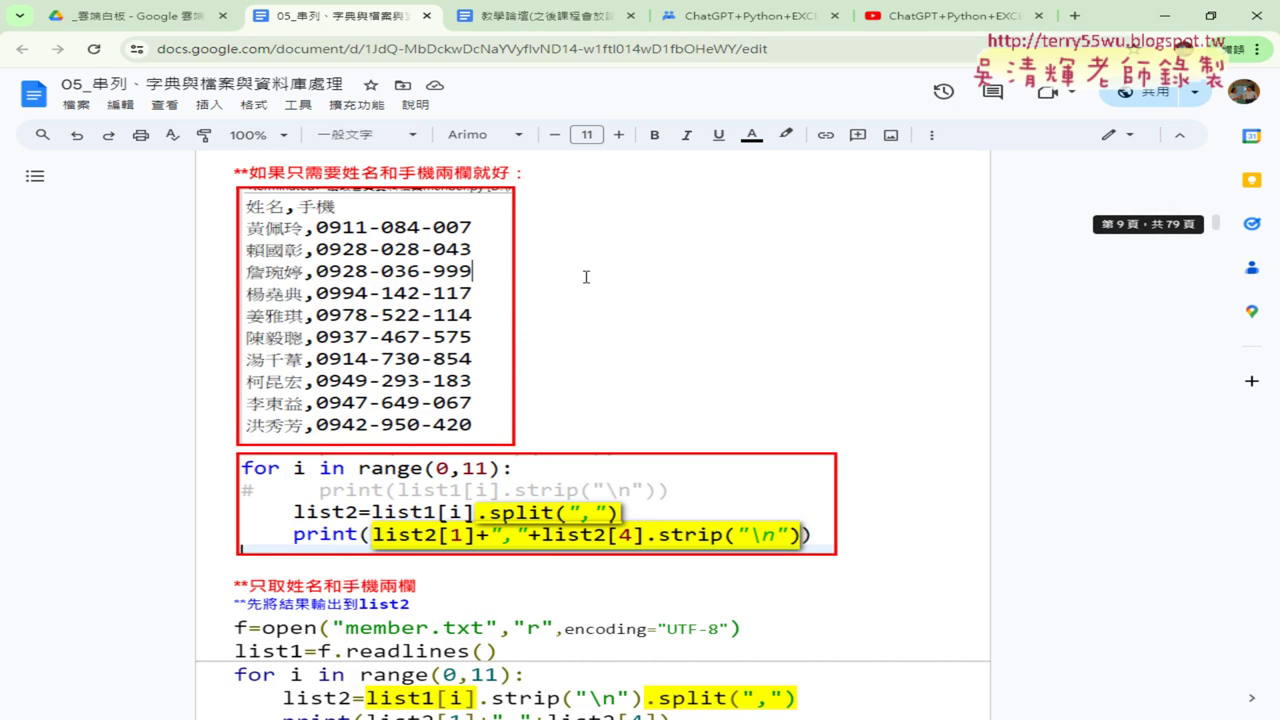
pyautogui.scroll(3, 586, 277)
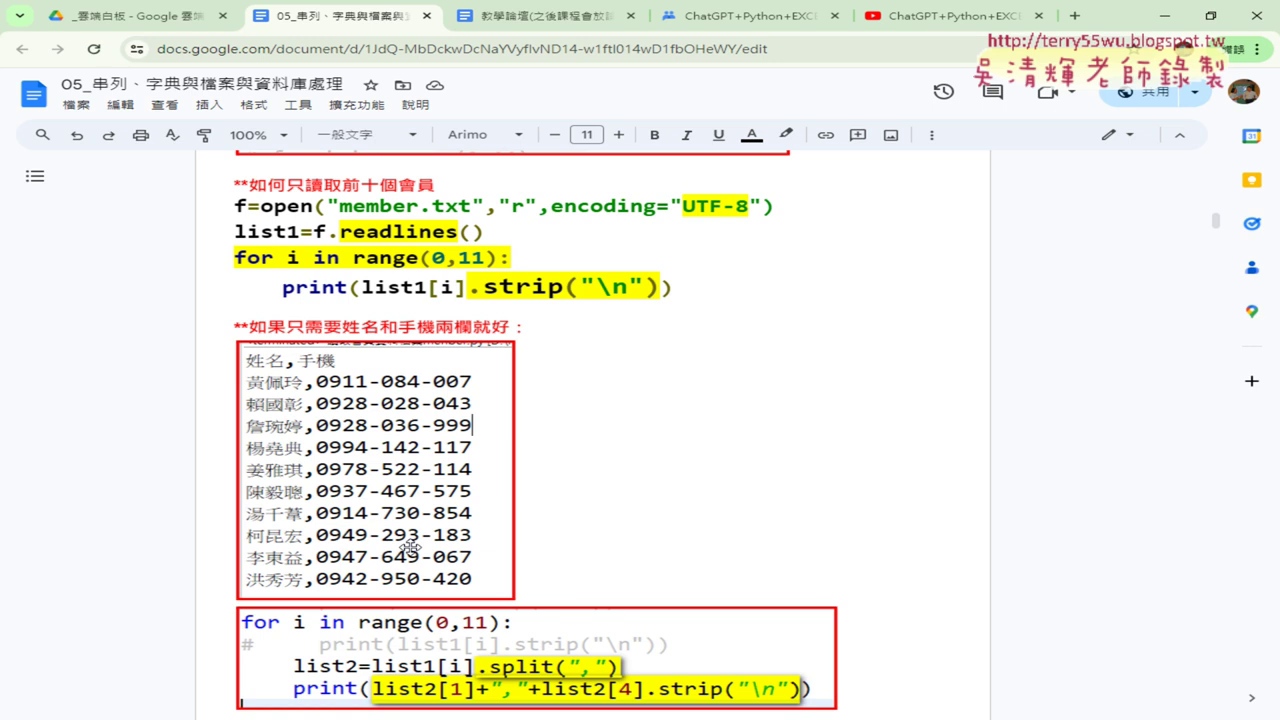
pyautogui.click(341, 205)
pyautogui.moveTo(341, 205); pyautogui.dragTo(474, 205)
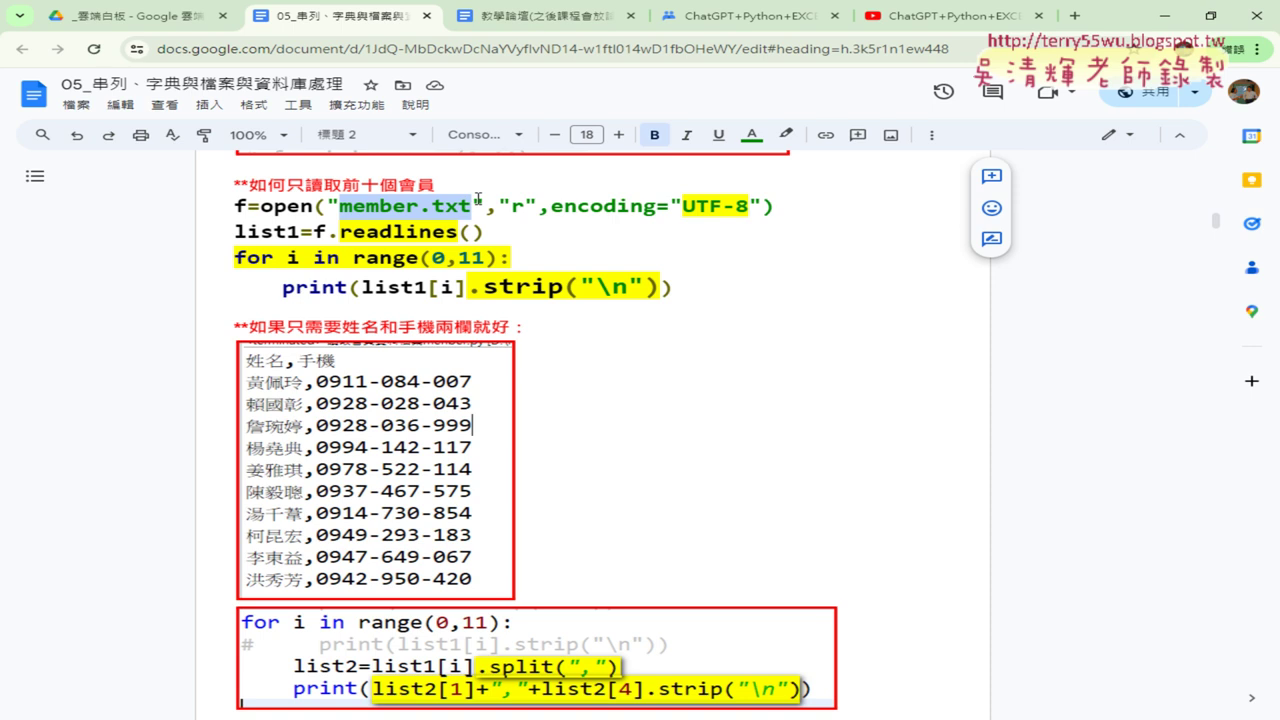
# - Scroll back up and select member.txt in the member-data heading
pyautogui.scroll(3, 478, 199)
pyautogui.scroll(5, 478, 199)
pyautogui.scroll(5, 478, 199)
pyautogui.scroll(5, 478, 199)
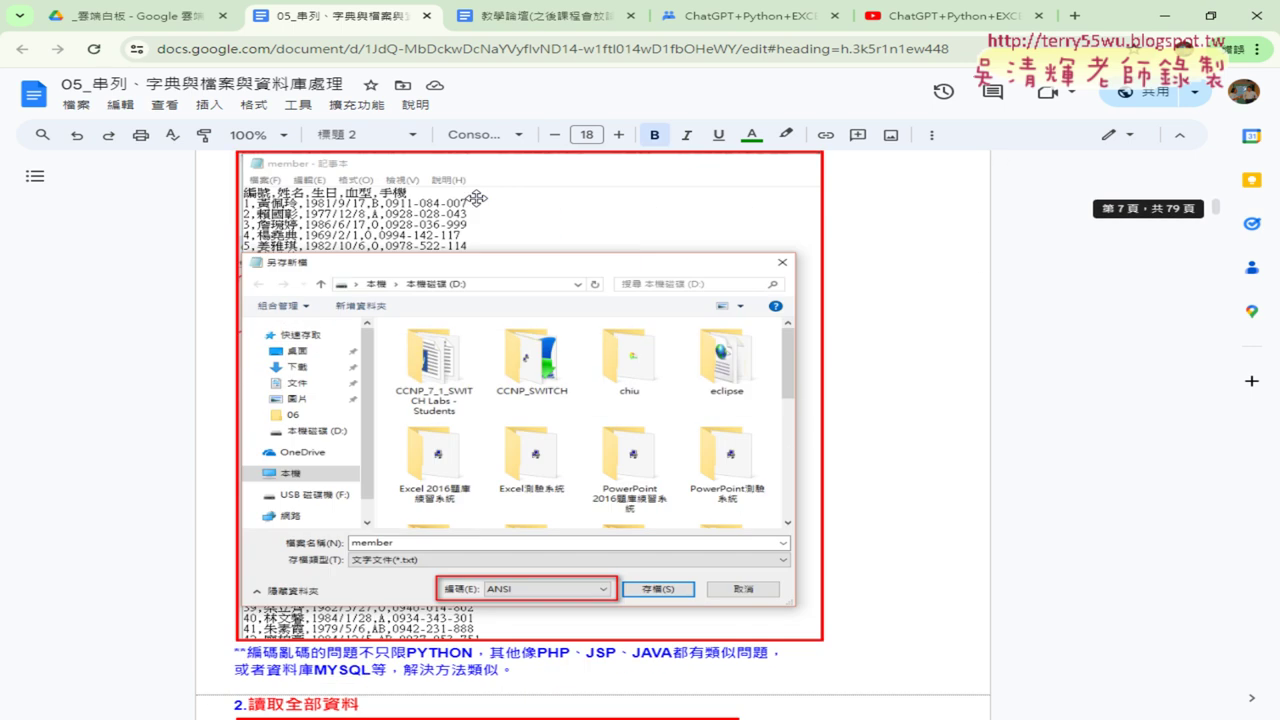
pyautogui.scroll(5, 478, 199)
pyautogui.scroll(5, 478, 199)
pyautogui.scroll(3, 478, 199)
pyautogui.scroll(3, 478, 199)
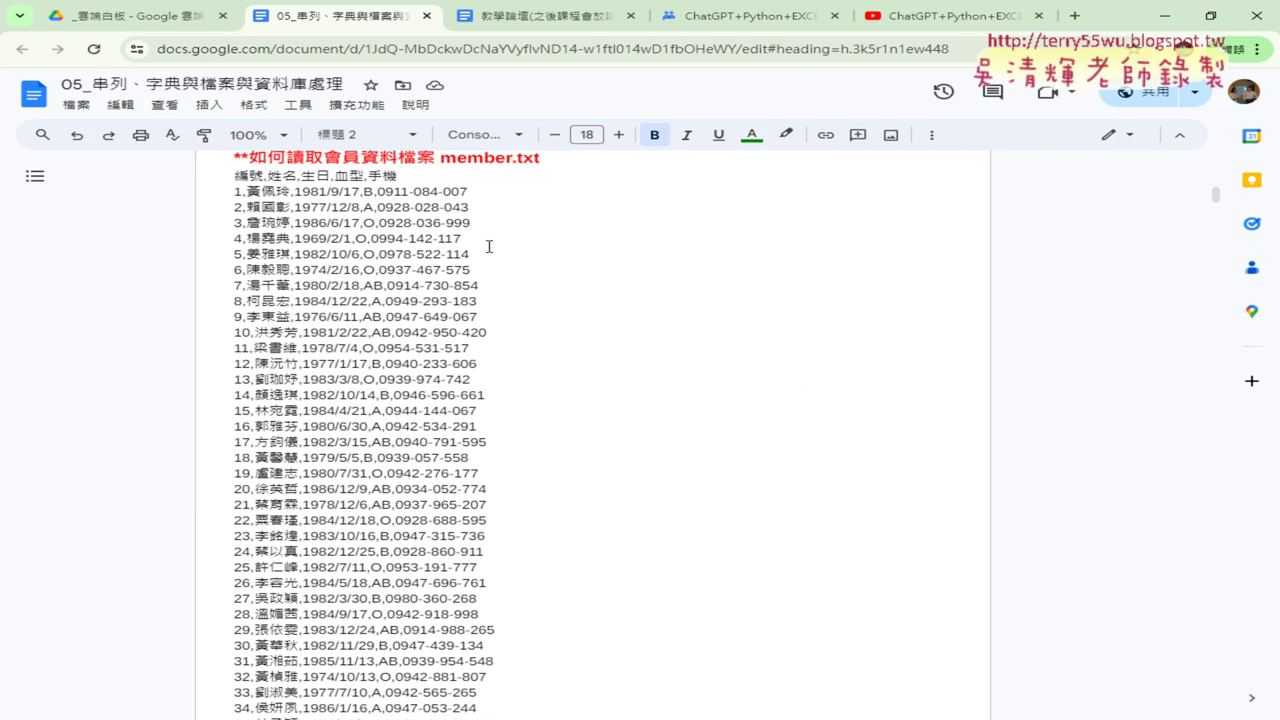
pyautogui.scroll(2, 489, 246)
pyautogui.moveTo(441, 268); pyautogui.dragTo(544, 268)
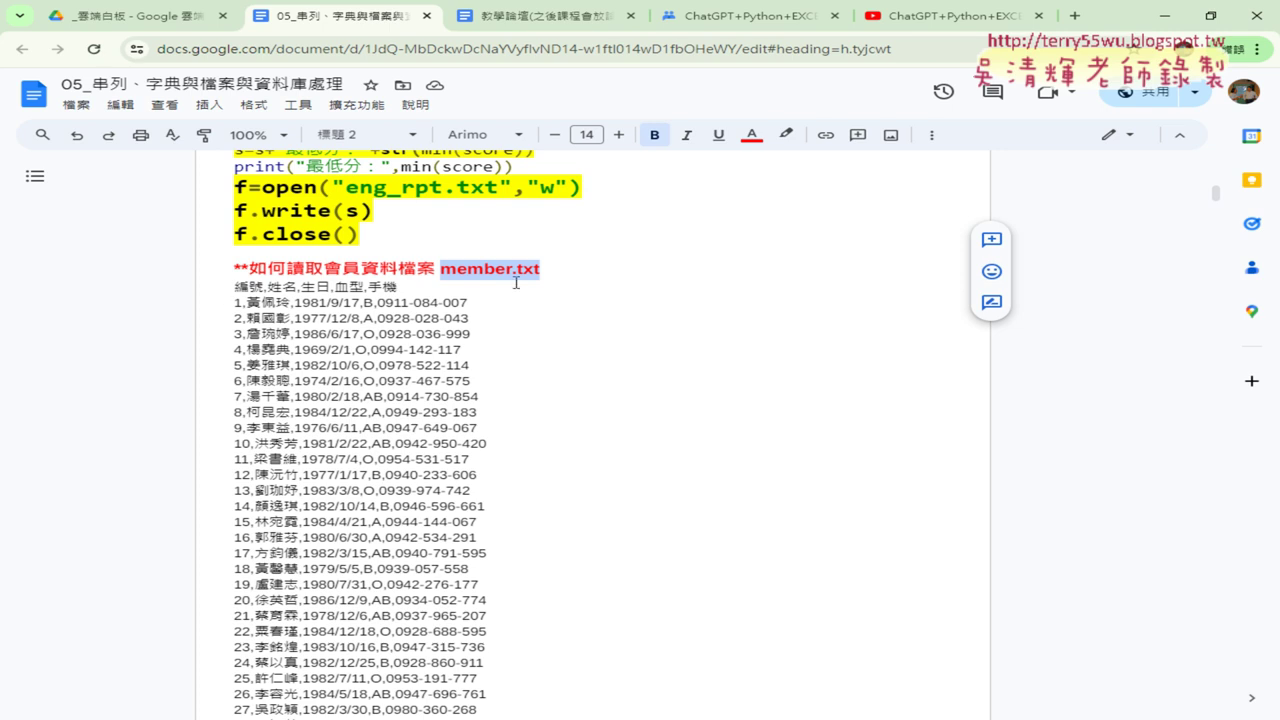
# - Select the member records through record 50 using Shift-click, then bring up the Start menu
pyautogui.click(213, 297)
pyautogui.scroll(-3, 494, 475)
pyautogui.scroll(-5, 494, 475)
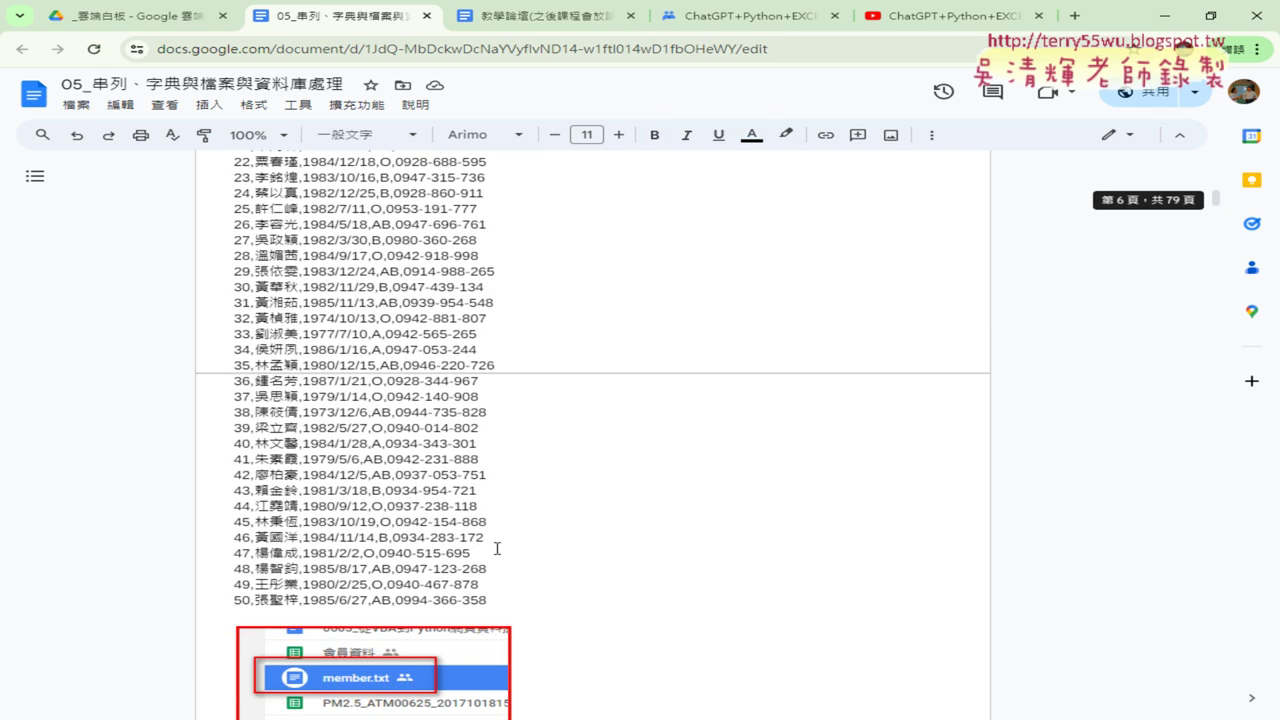
pyautogui.keyDown('shift'); pyautogui.click(503, 526); pyautogui.keyUp('shift')
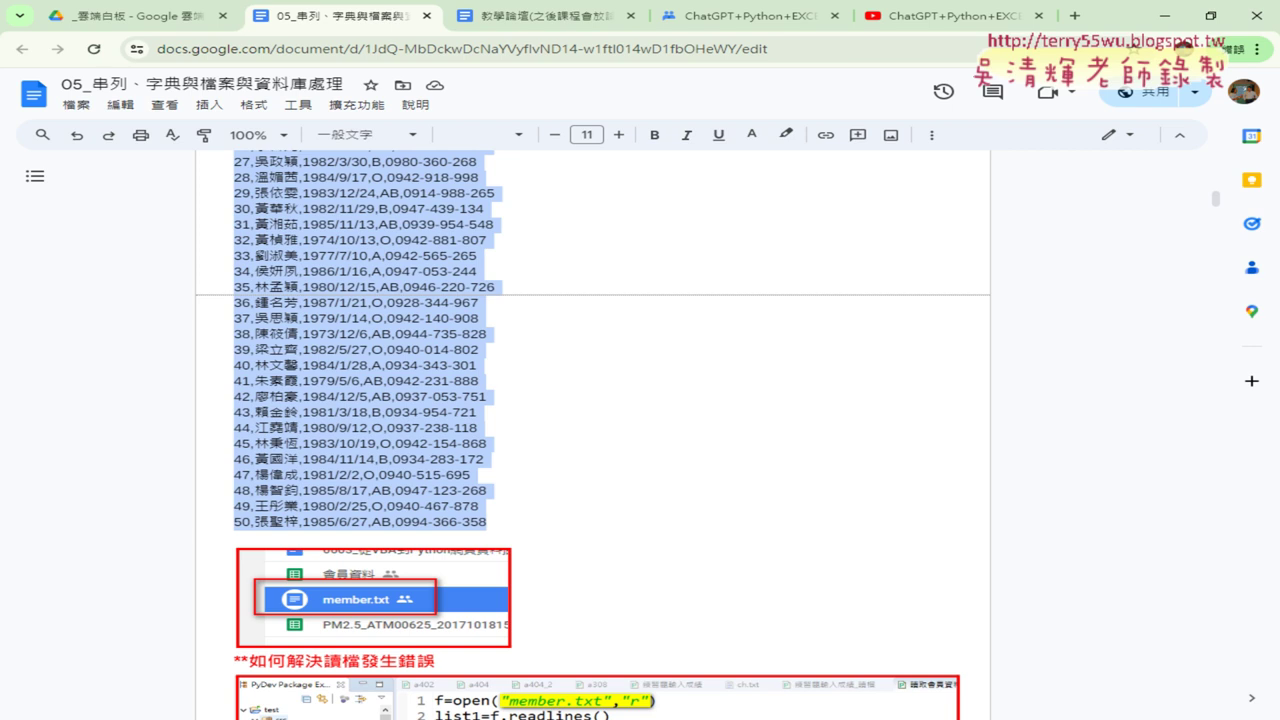
pyautogui.press('super')
# - Launch 記事本 (Notepad) from the Start menu's Windows 附屬應用程式 group
pyautogui.scroll(-5, 200, 517)
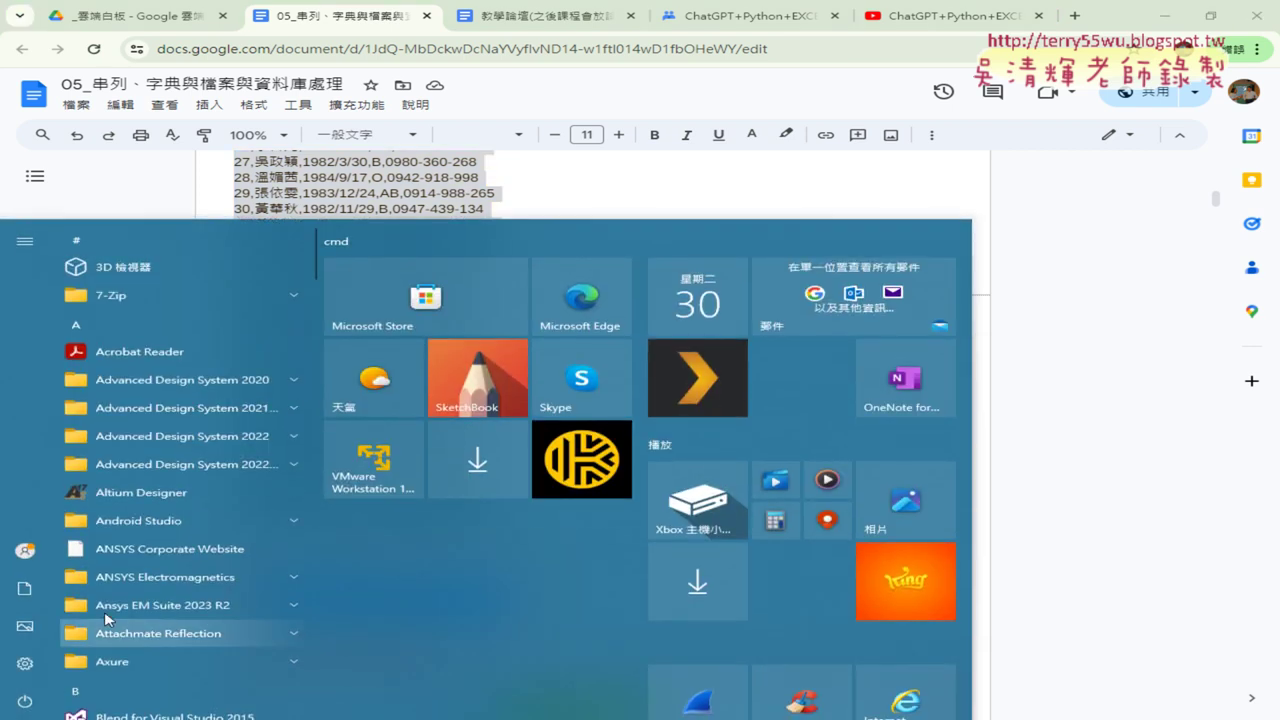
pyautogui.scroll(-2, 201, 518)
pyautogui.scroll(-2, 203, 522)
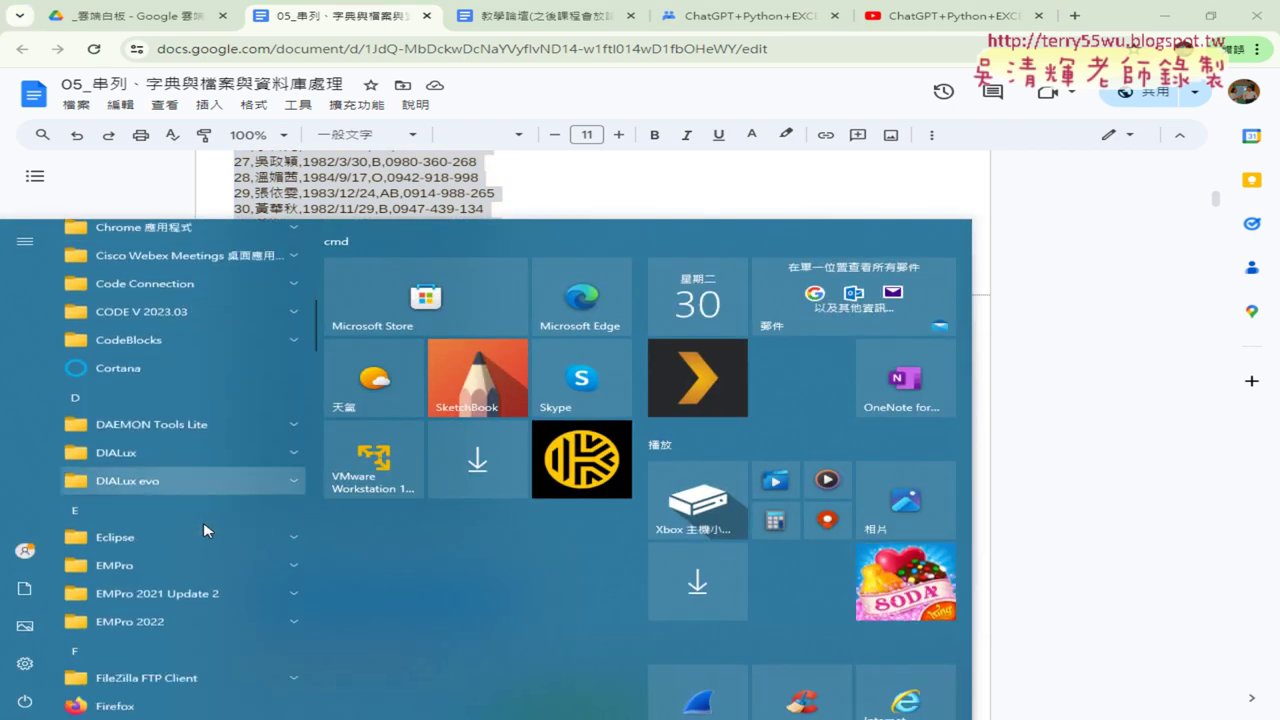
pyautogui.scroll(-2, 203, 522)
pyautogui.scroll(-2, 203, 522)
pyautogui.scroll(-2, 206, 532)
pyautogui.scroll(-2, 208, 540)
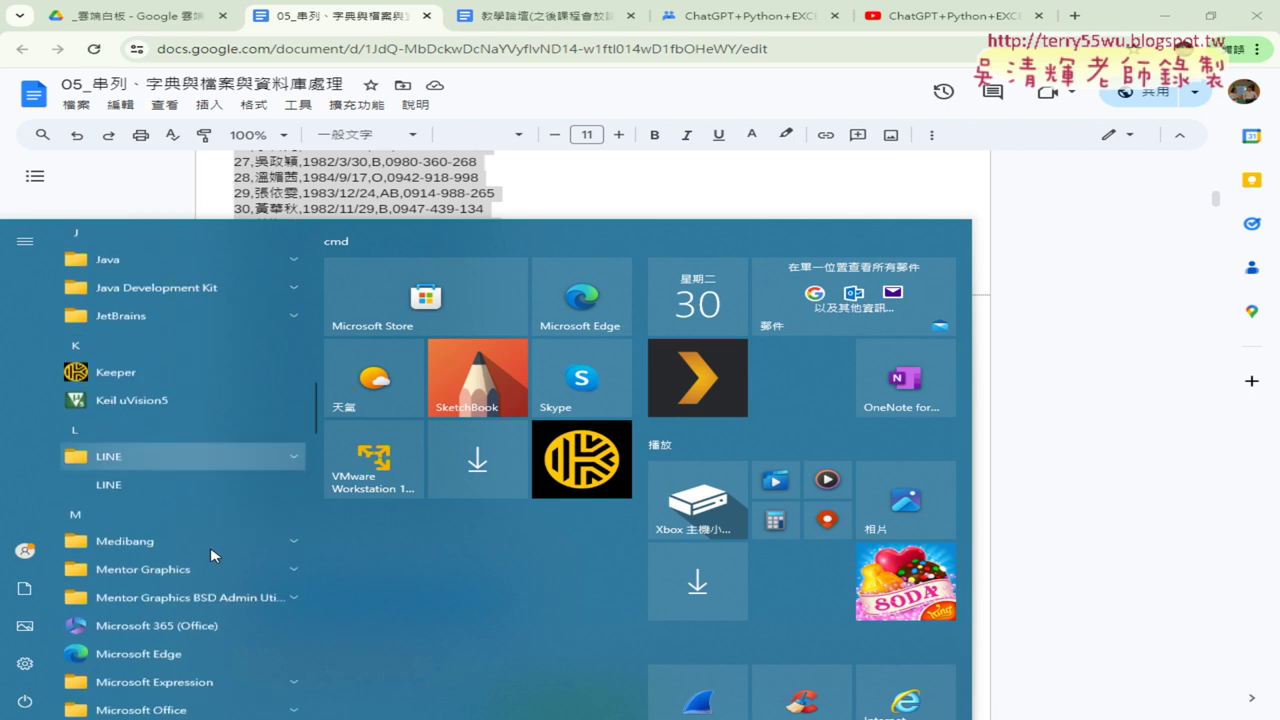
pyautogui.scroll(-3, 211, 550)
pyautogui.scroll(-1, 211, 552)
pyautogui.scroll(-1, 211, 551)
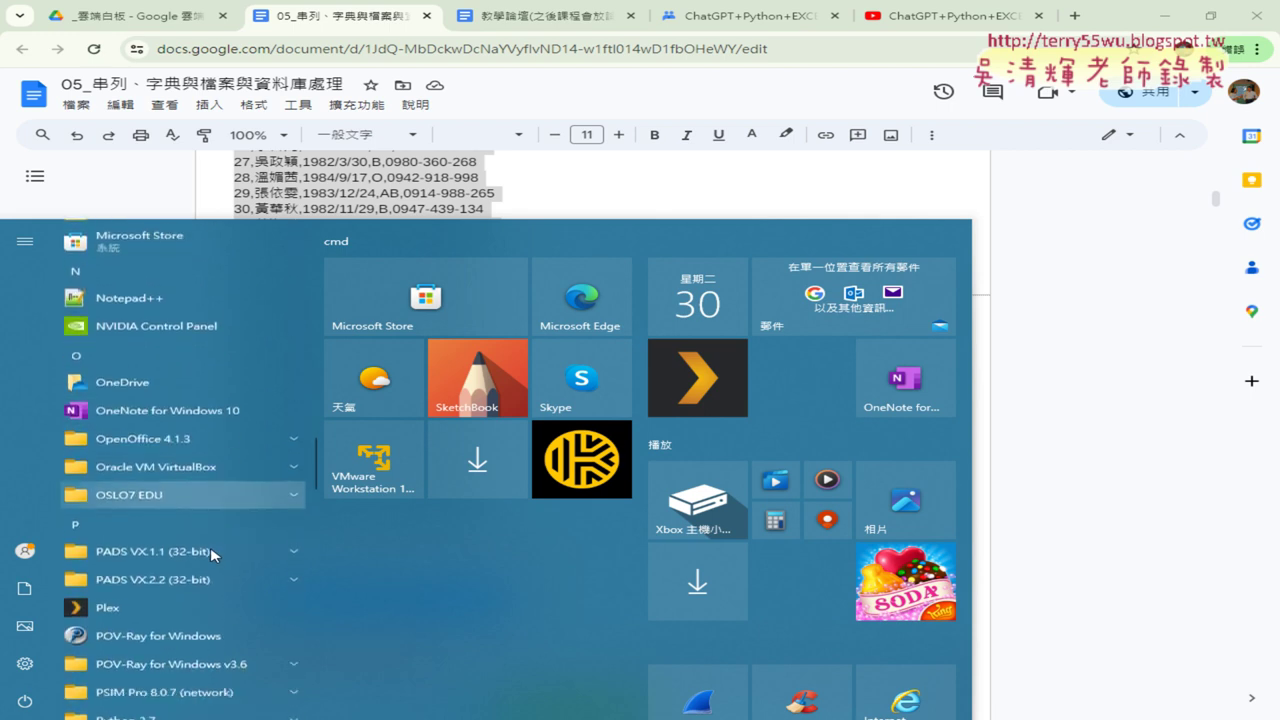
pyautogui.scroll(-1, 211, 550)
pyautogui.scroll(-3, 211, 548)
pyautogui.scroll(-2, 211, 548)
pyautogui.scroll(-3, 211, 550)
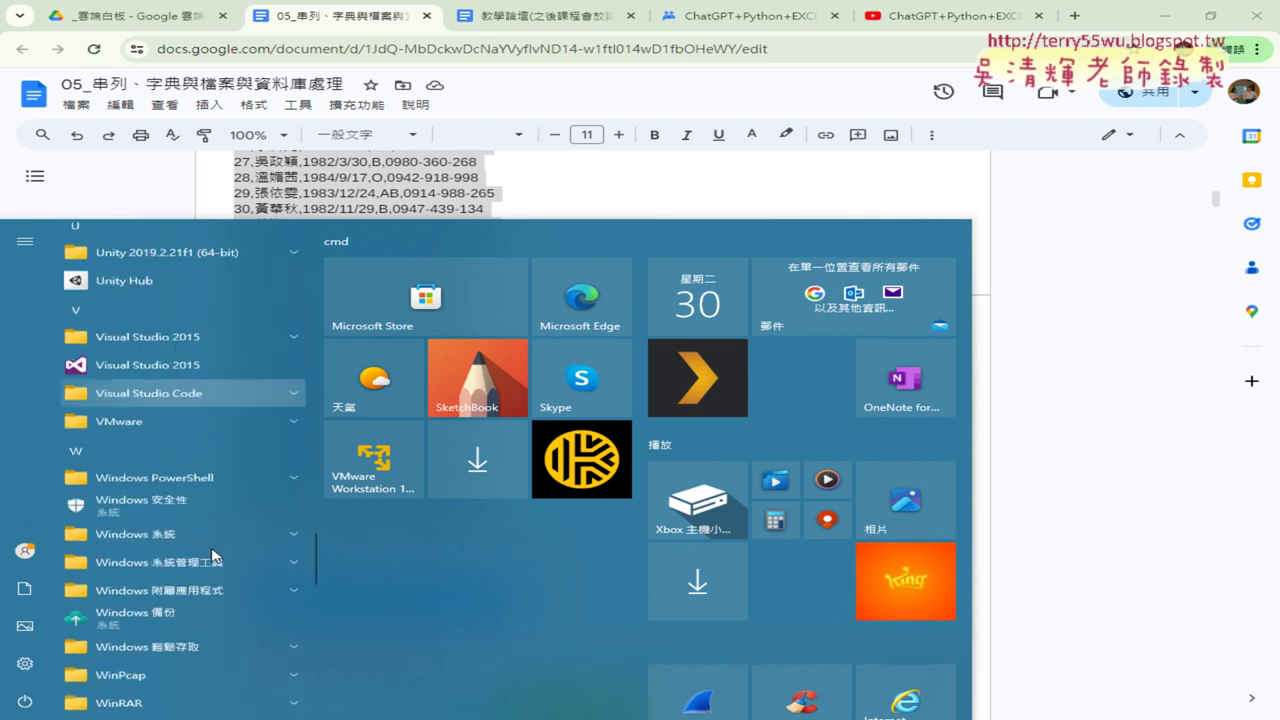
pyautogui.scroll(-3, 211, 552)
pyautogui.scroll(4, 211, 556)
pyautogui.scroll(1, 215, 540)
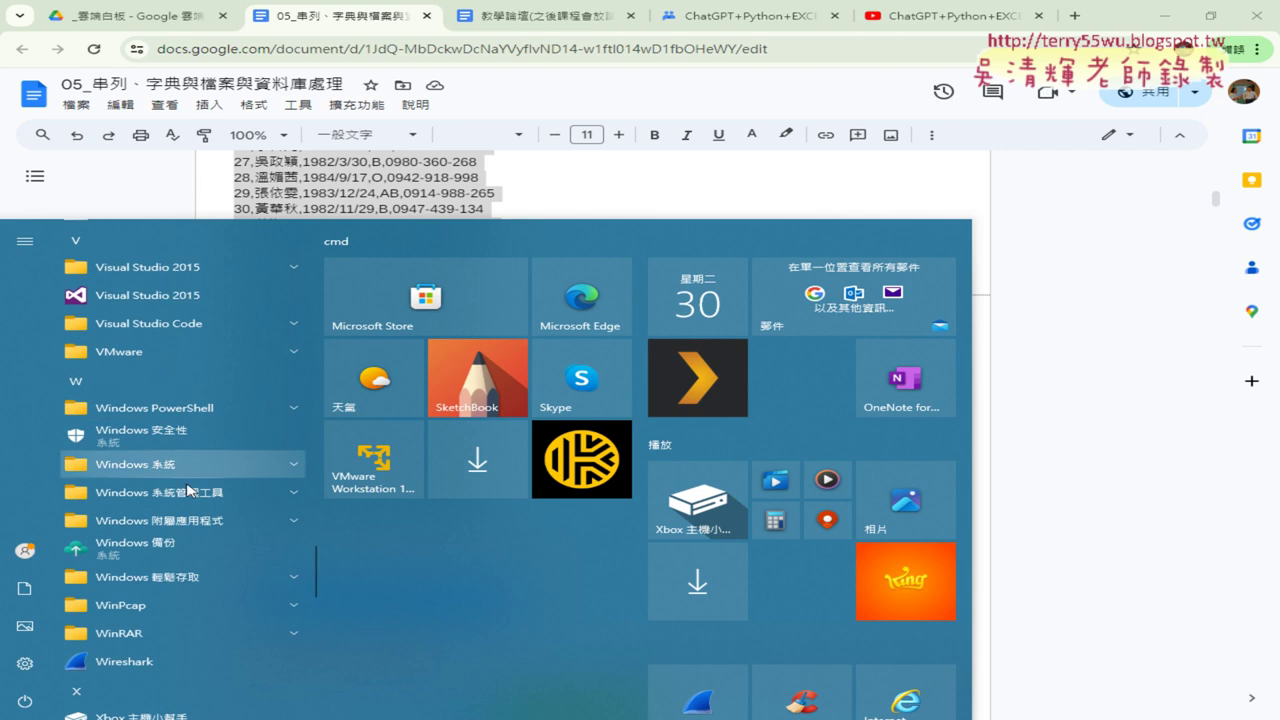
pyautogui.click(229, 521)
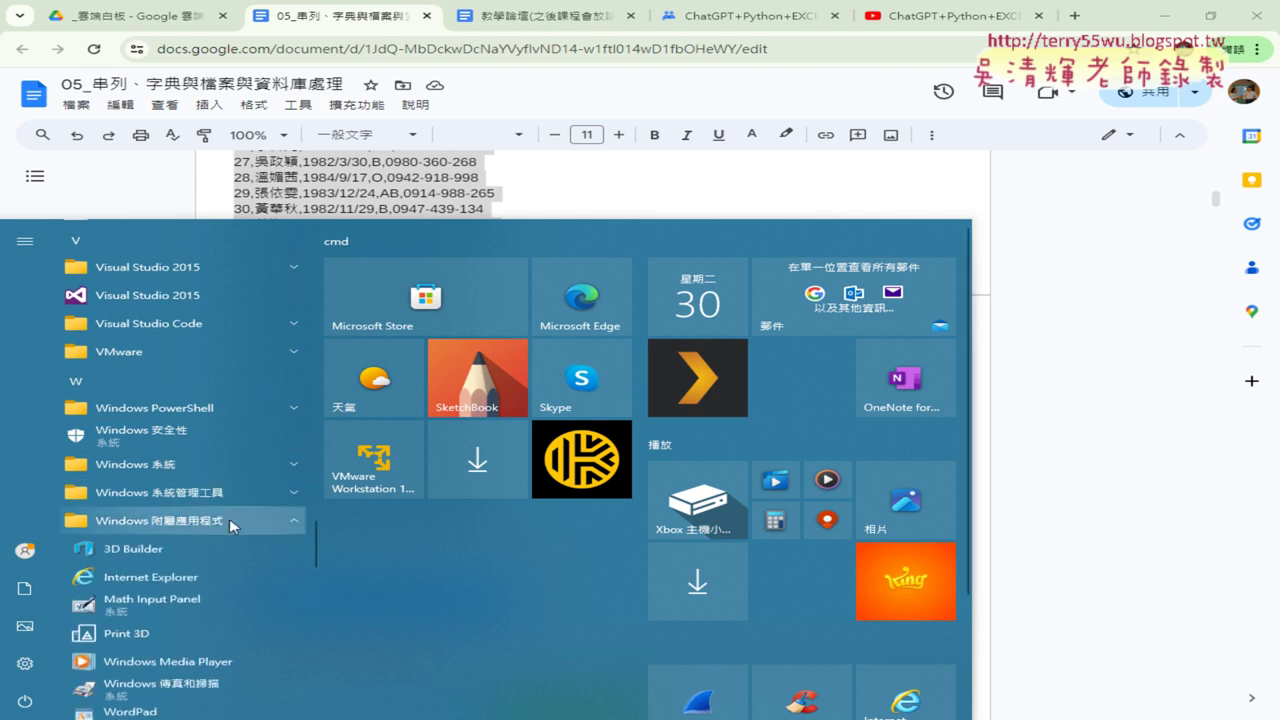
pyautogui.scroll(-2, 229, 518)
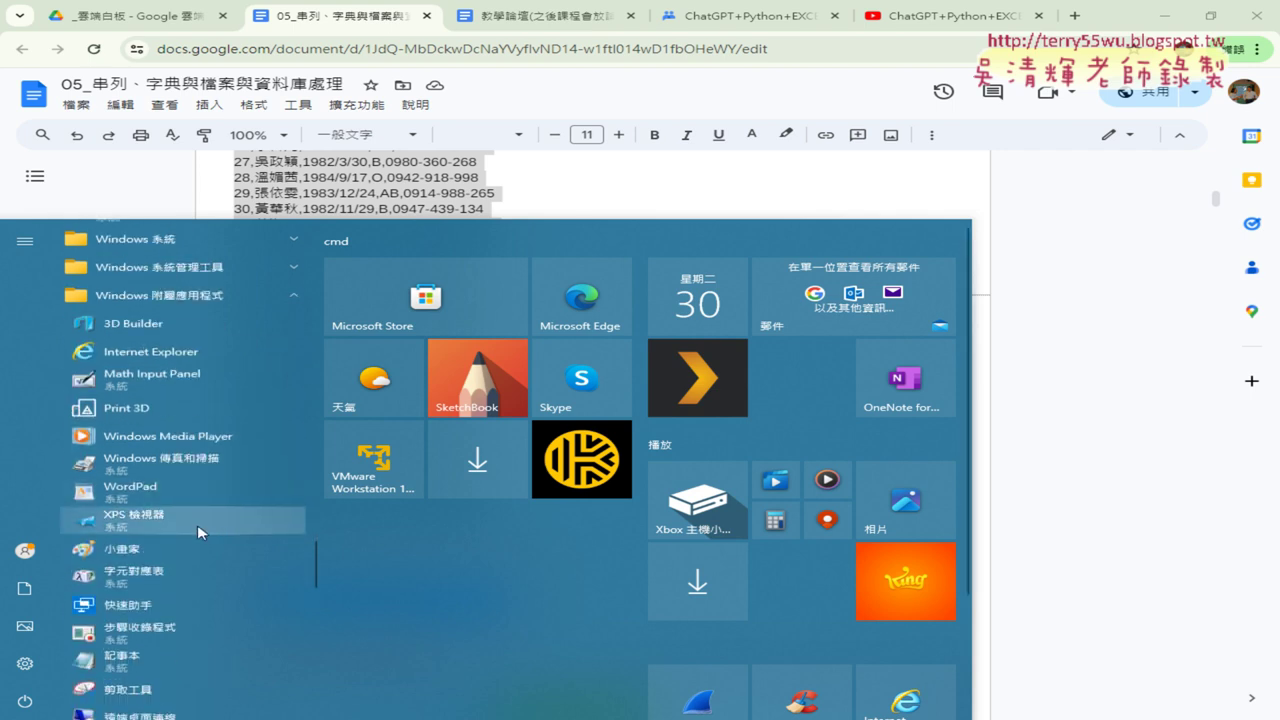
pyautogui.click(191, 658)
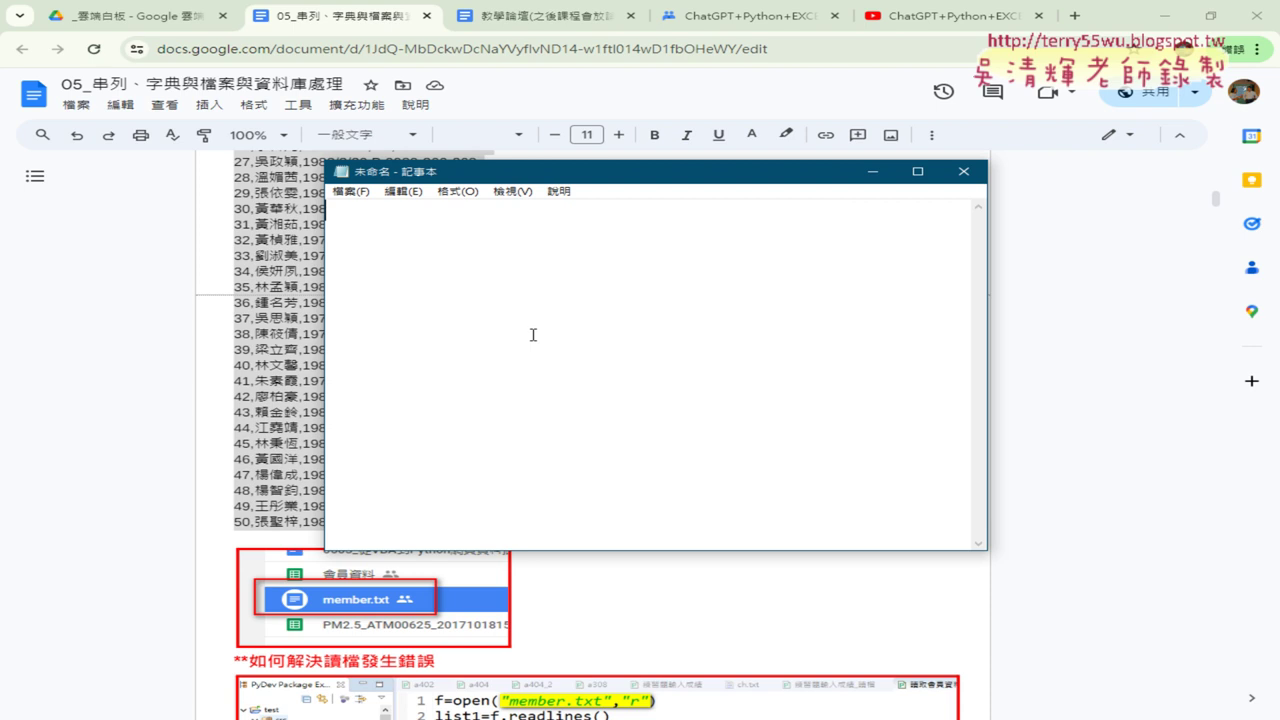
# - Paste the copied member records into Notepad and choose 檔案 > 另存為
pyautogui.rightClick(533, 337)
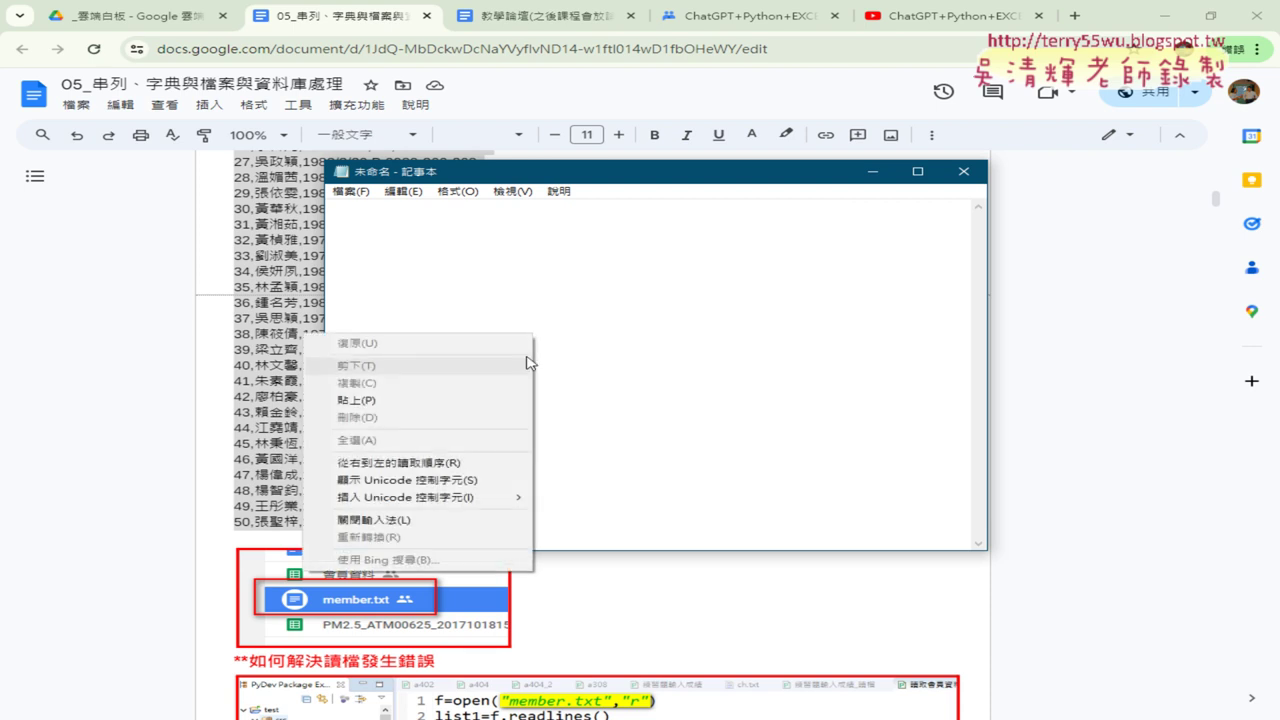
pyautogui.click(420, 400)
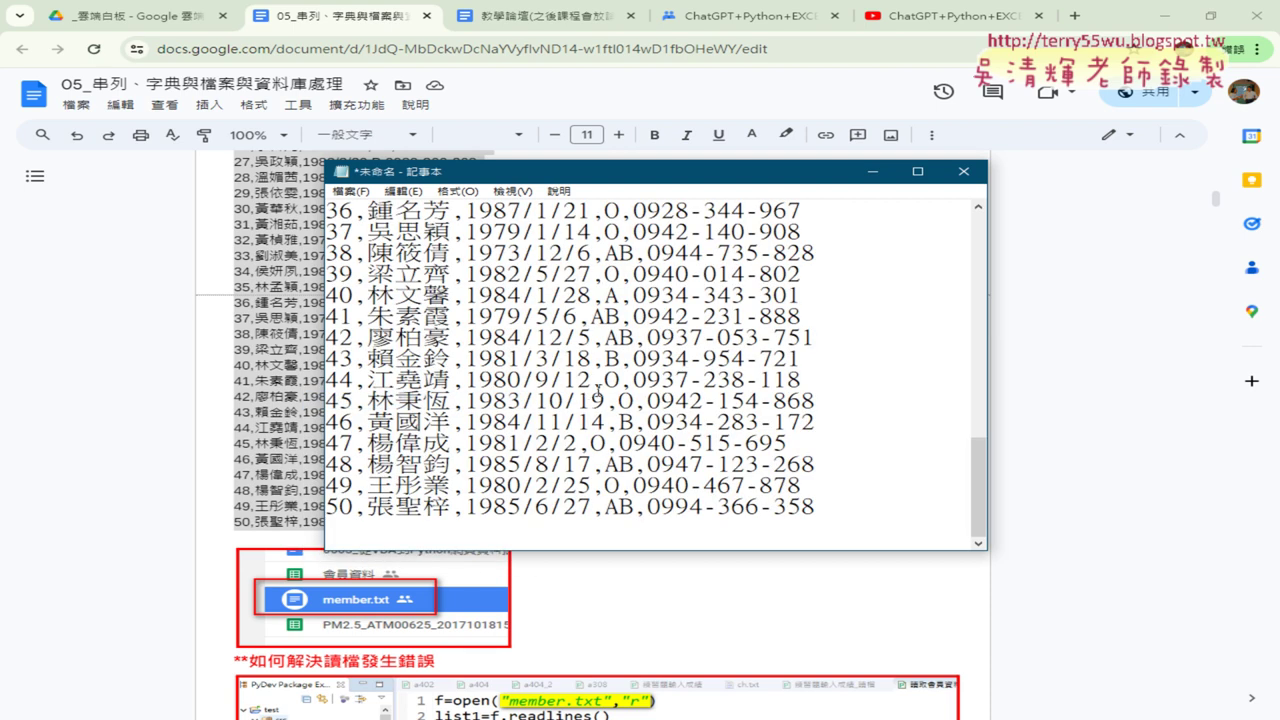
pyautogui.click(350, 191)
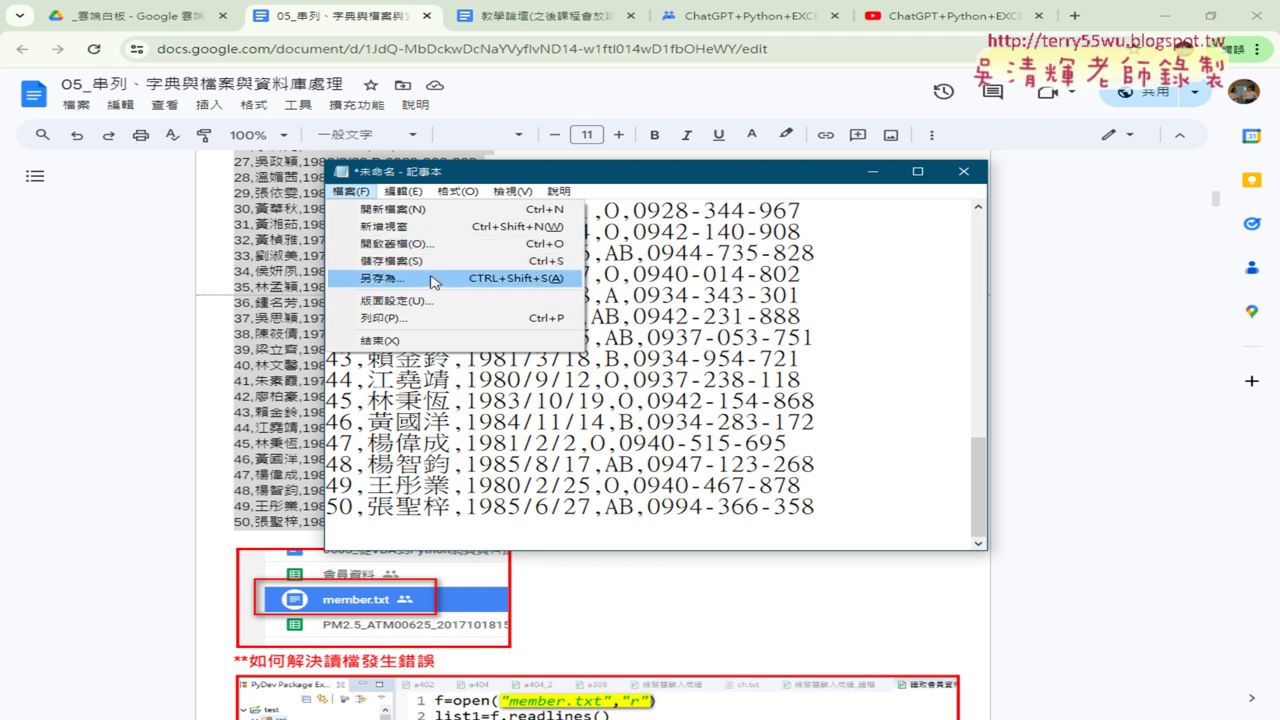
pyautogui.click(432, 279)
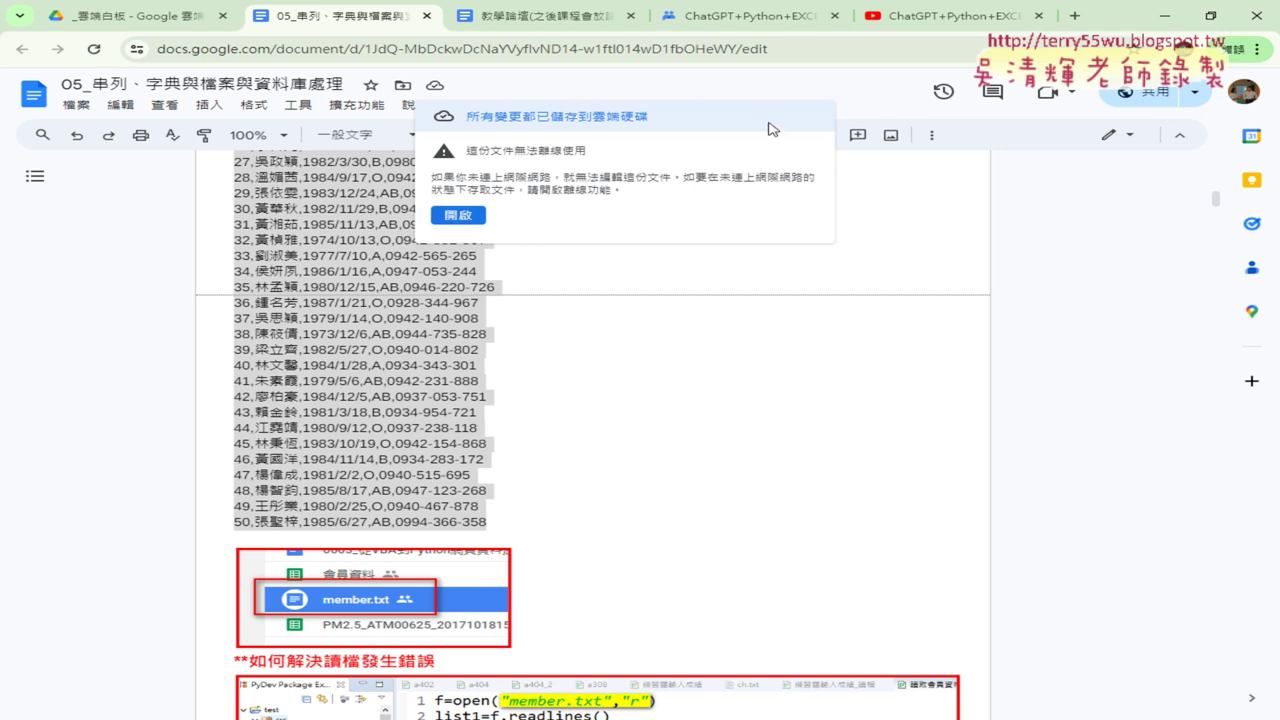
pyautogui.moveTo(760, 134); pyautogui.dragTo(728, 183)
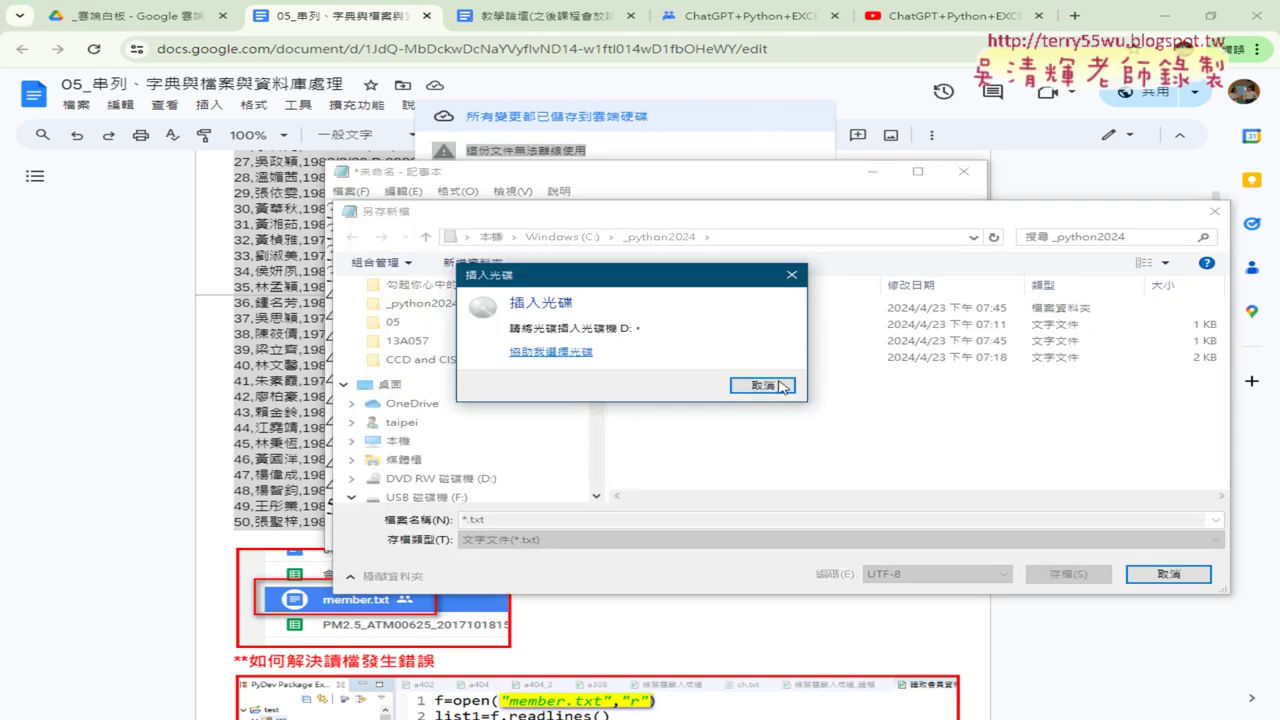
# - Dismiss the insert-disc prompt, switch 編碼 to ANSI and back to UTF-8, then cancel
pyautogui.click(762, 384)
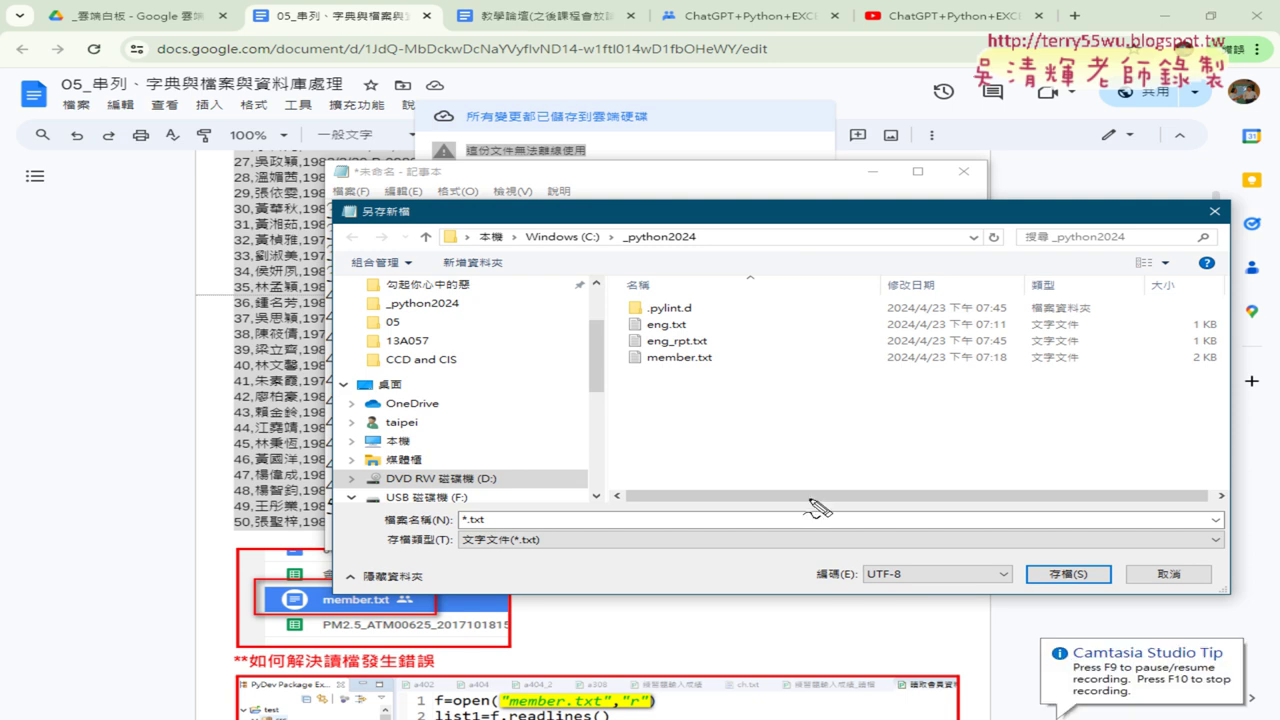
pyautogui.moveTo(903, 592); pyautogui.dragTo(910, 594)
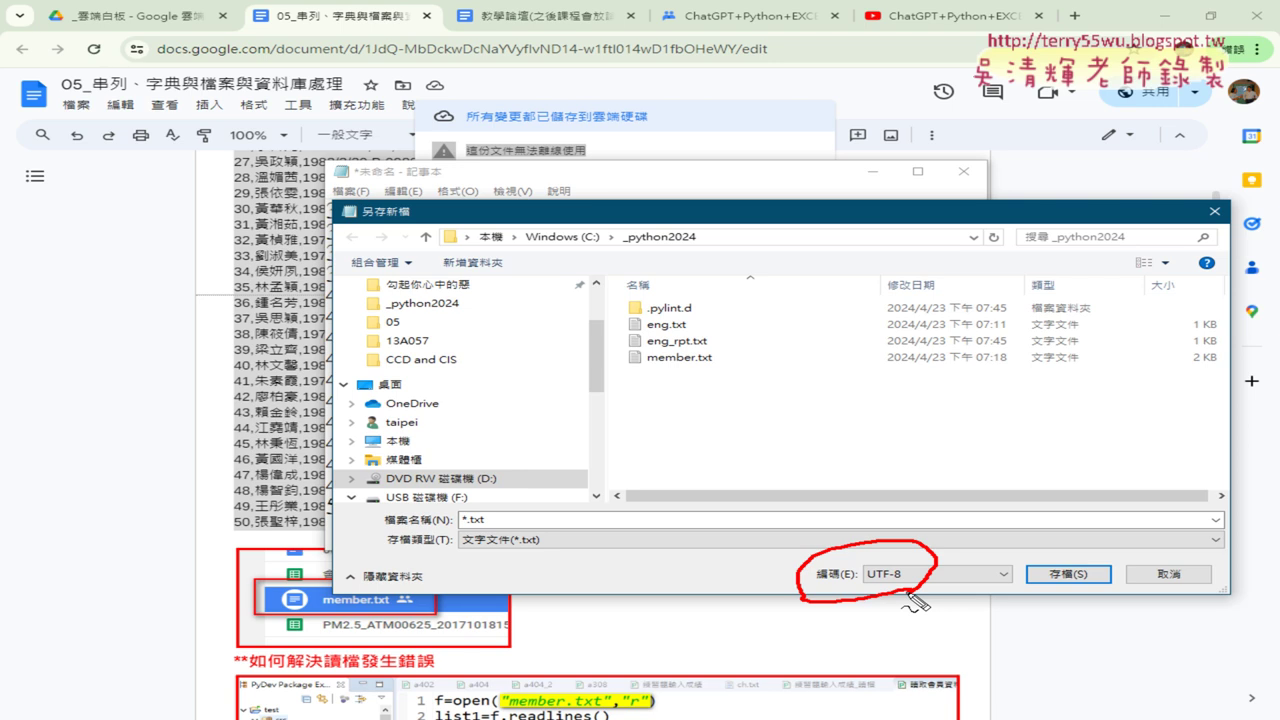
pyautogui.press('Escape')
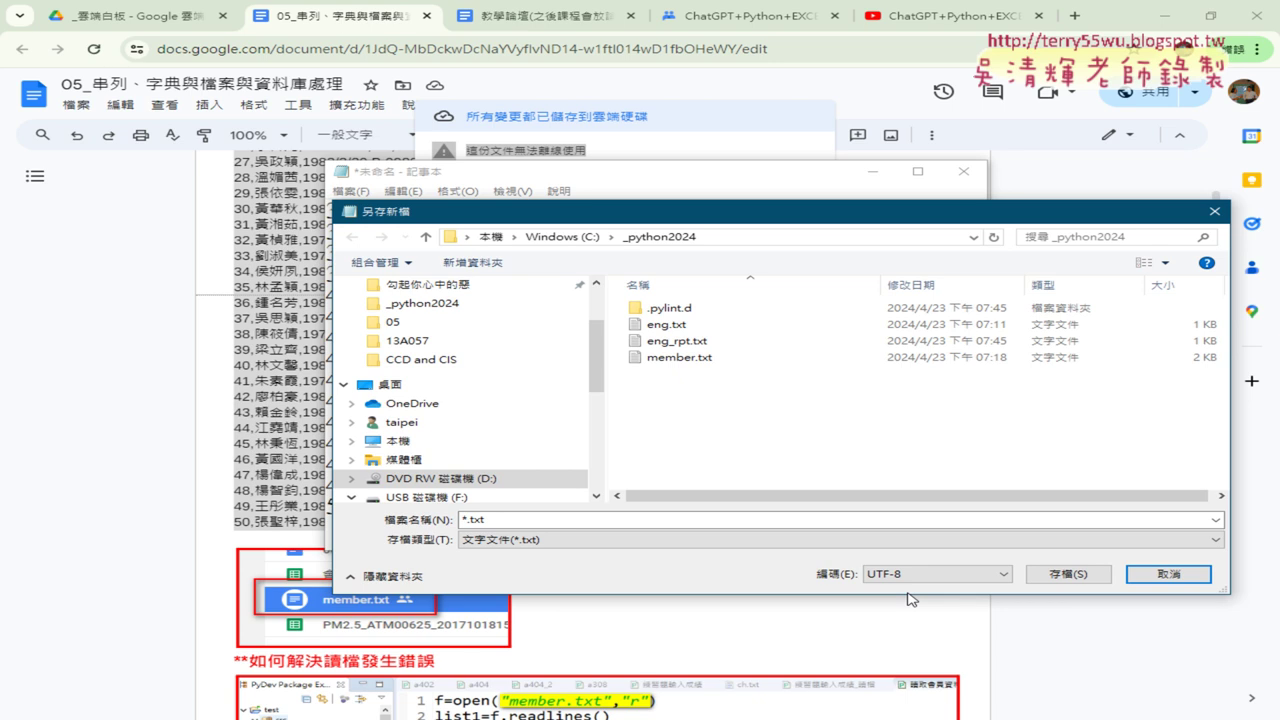
pyautogui.click(905, 574)
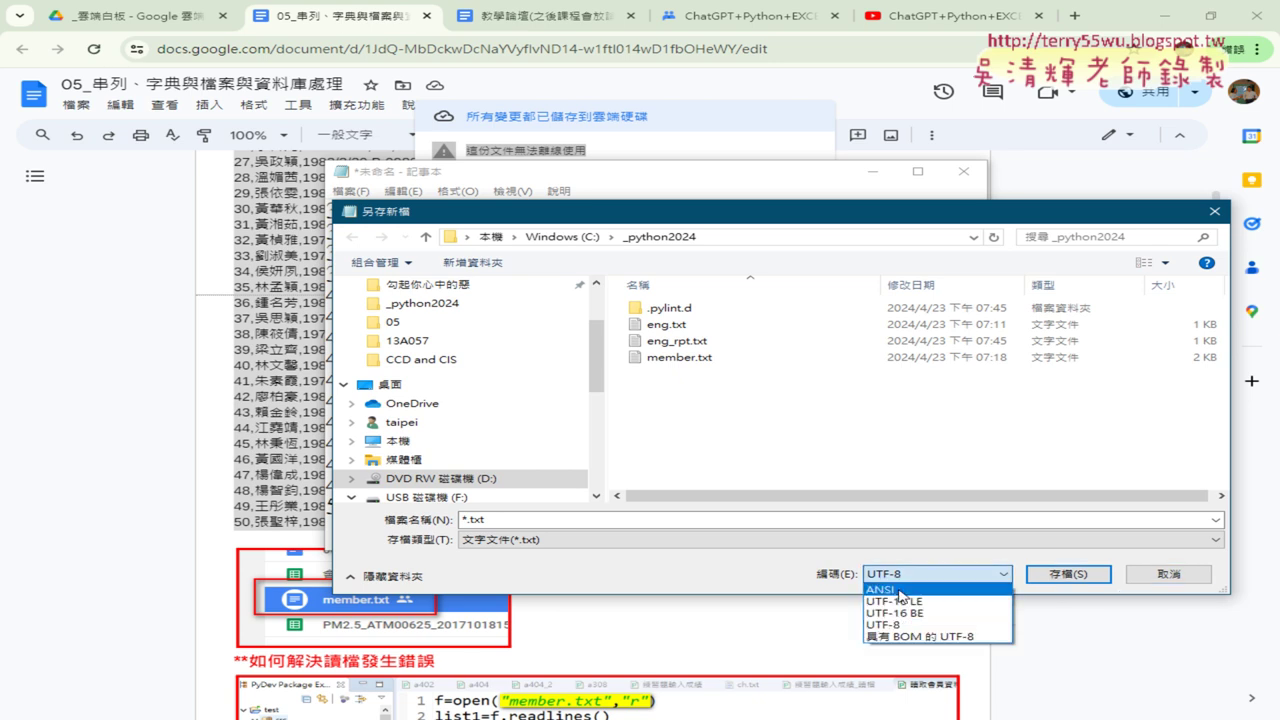
pyautogui.click(899, 592)
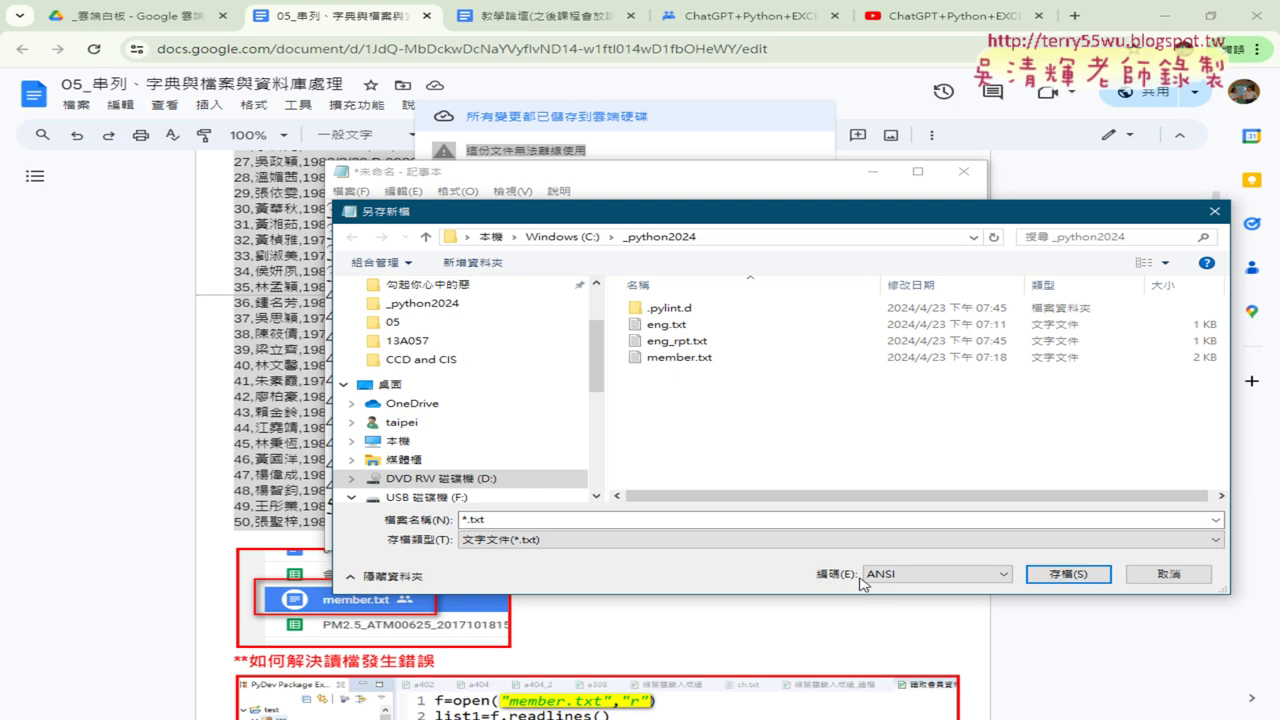
pyautogui.click(910, 574)
pyautogui.click(926, 627)
pyautogui.click(1168, 574)
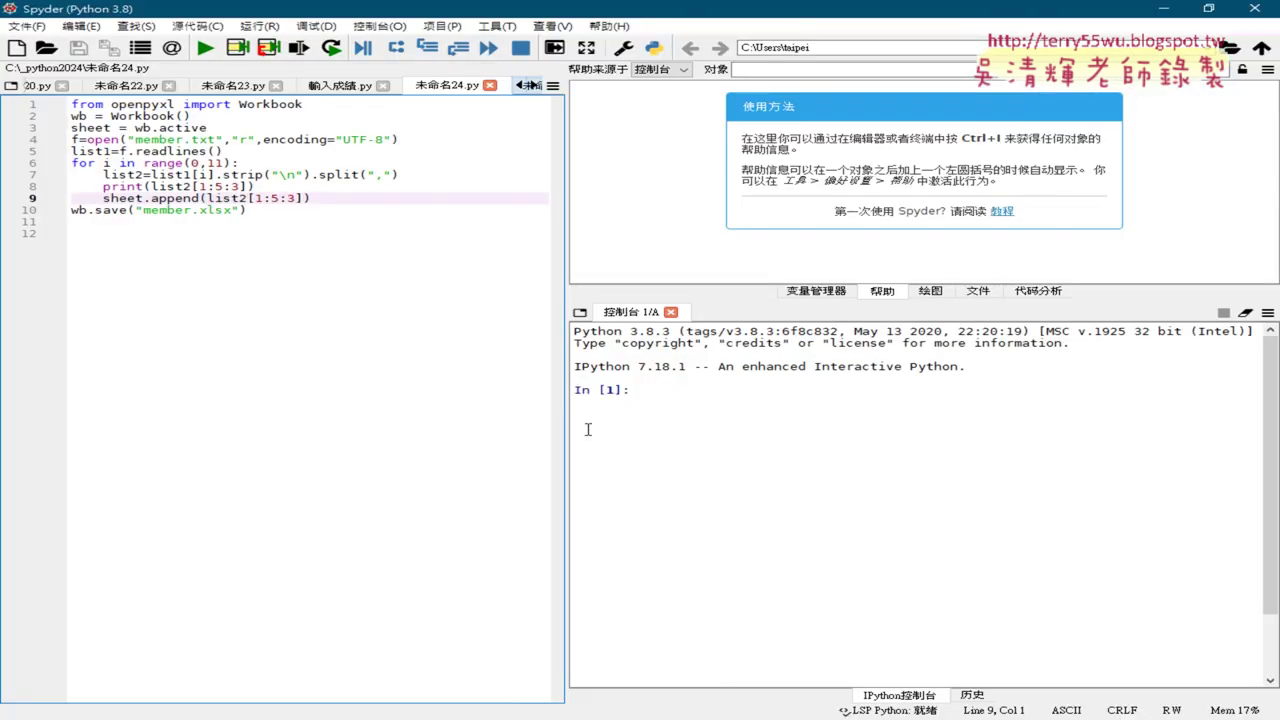
# - Zoom and widen the Spyder editor, select ,encoding="UTF-8" on line 4, then return to Chrome
pyautogui.hotkey('ctrl', '+')
pyautogui.hotkey('ctrl', '+')
pyautogui.hotkey('ctrl', '+')
pyautogui.hotkey('ctrl', '+')
pyautogui.hotkey('ctrl', '+')
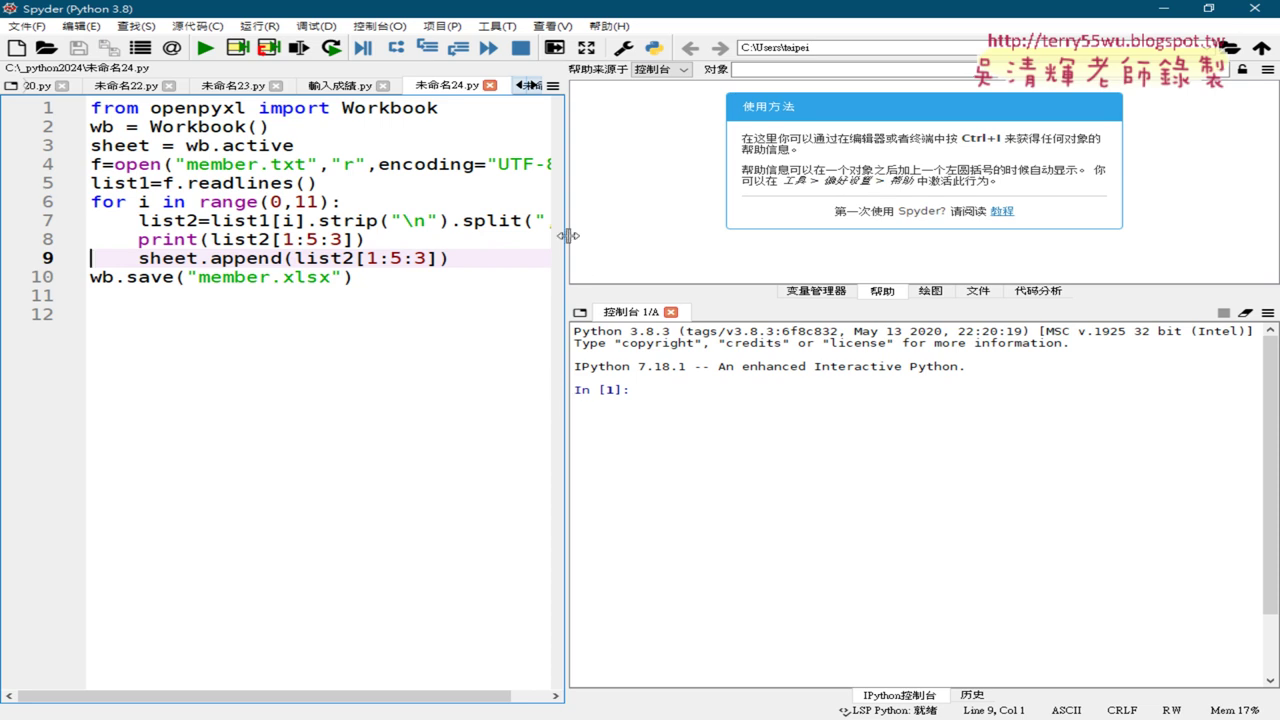
pyautogui.moveTo(566, 237); pyautogui.dragTo(873, 228)
pyautogui.moveTo(368, 164); pyautogui.dragTo(570, 164)
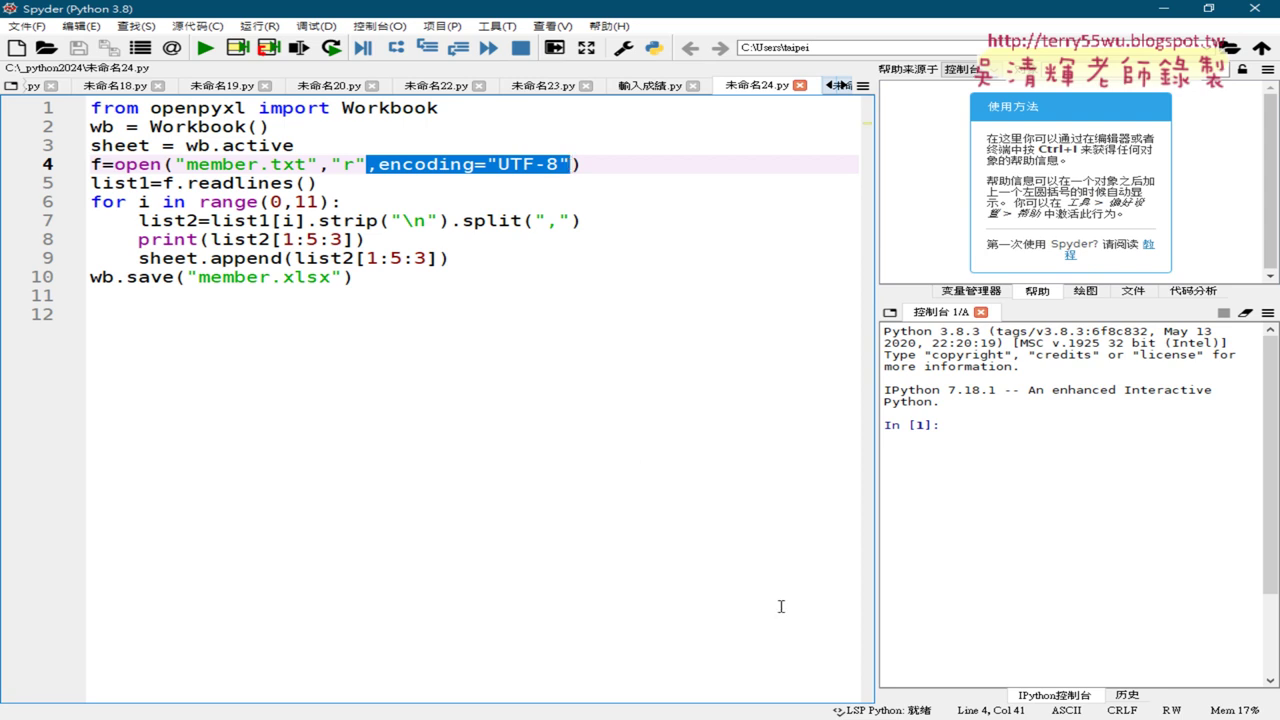
pyautogui.hotkey('alt', 'Tab')
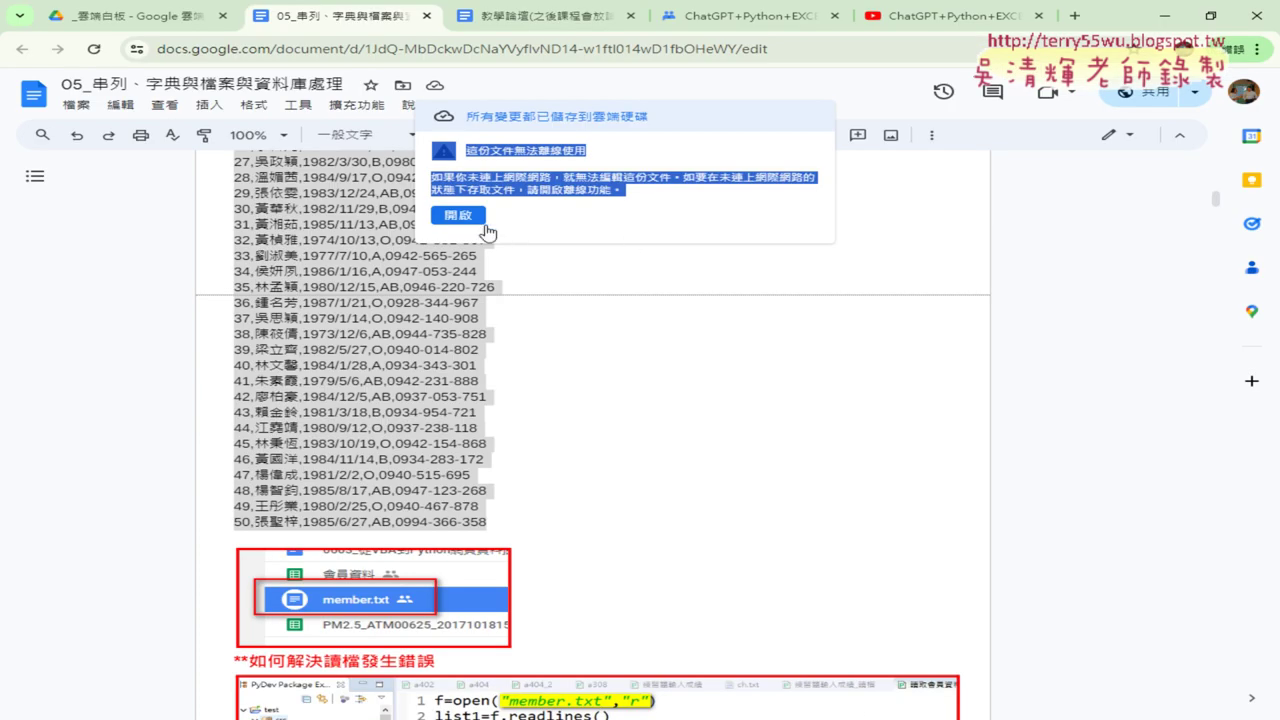
# - Dismiss the Docs offline notice and review the Google Groups outline down to item 07, EXCEL檔案
pyautogui.click(799, 401)
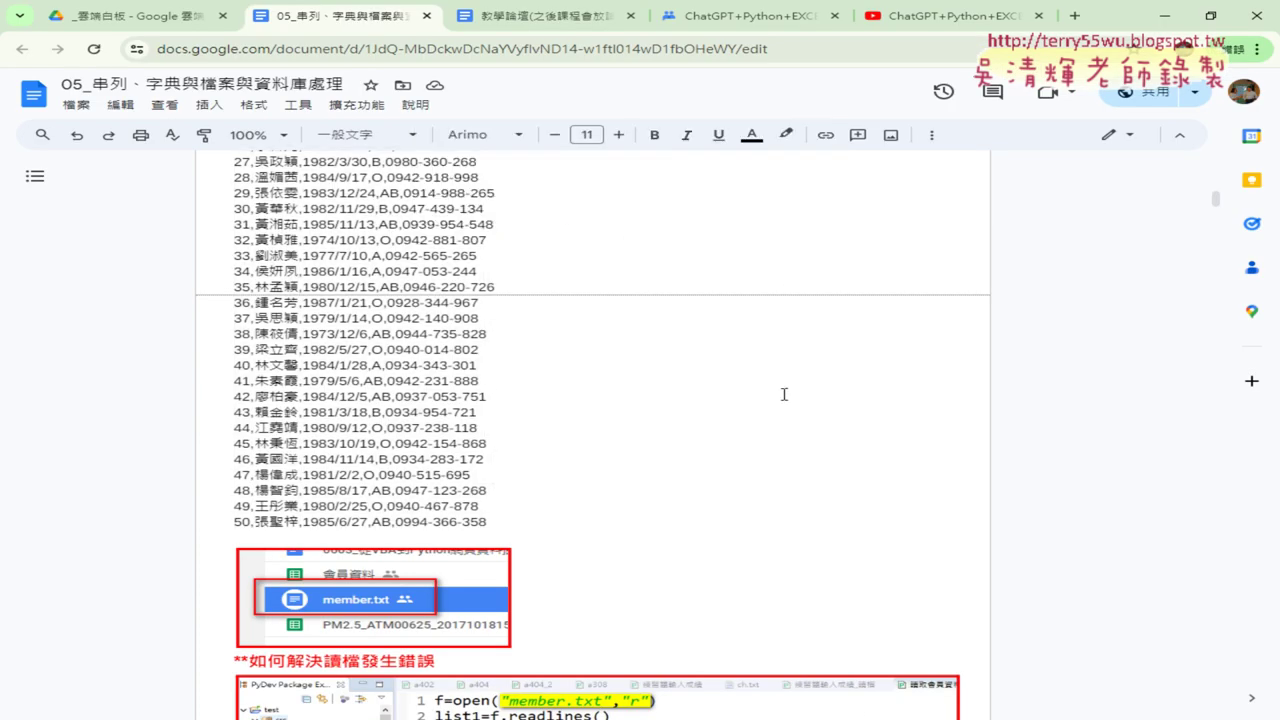
pyautogui.click(745, 16)
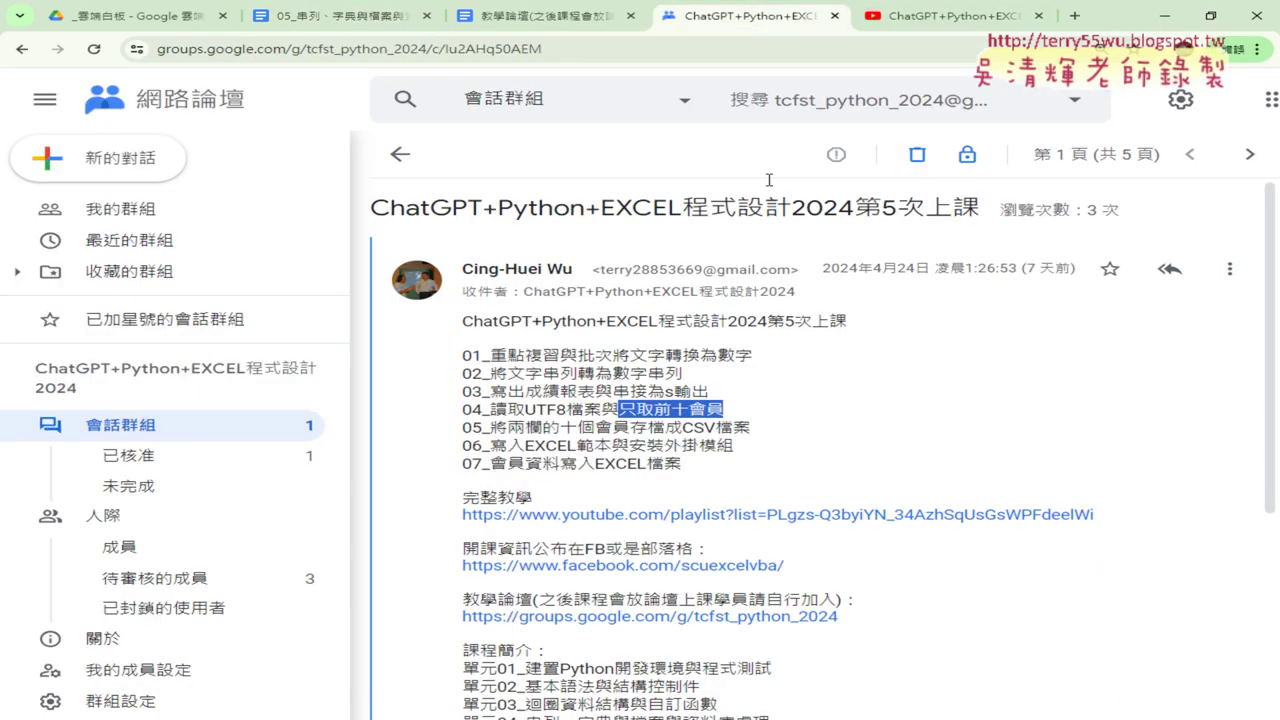
pyautogui.scroll(-1, 790, 392)
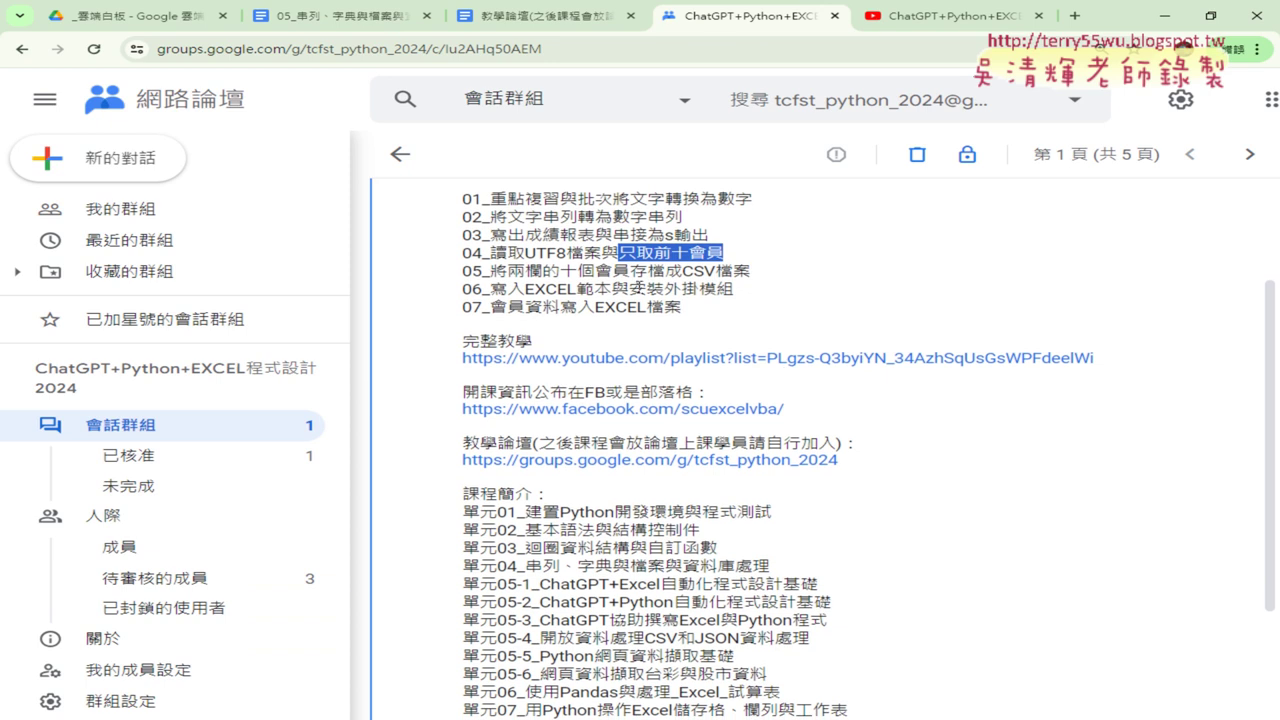
pyautogui.moveTo(597, 307); pyautogui.dragTo(681, 307)
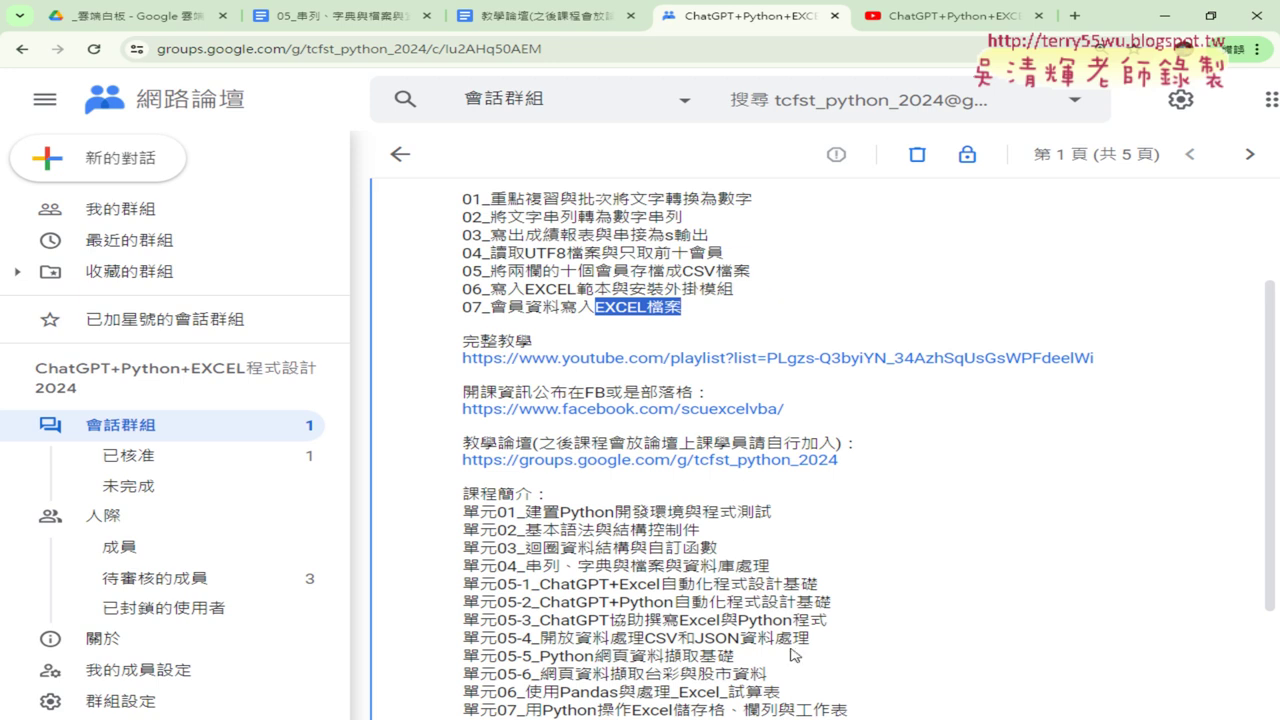
# - Back in the notes, scroll through the decode-error fix and the readlines section on the first ten members
pyautogui.click(340, 19)
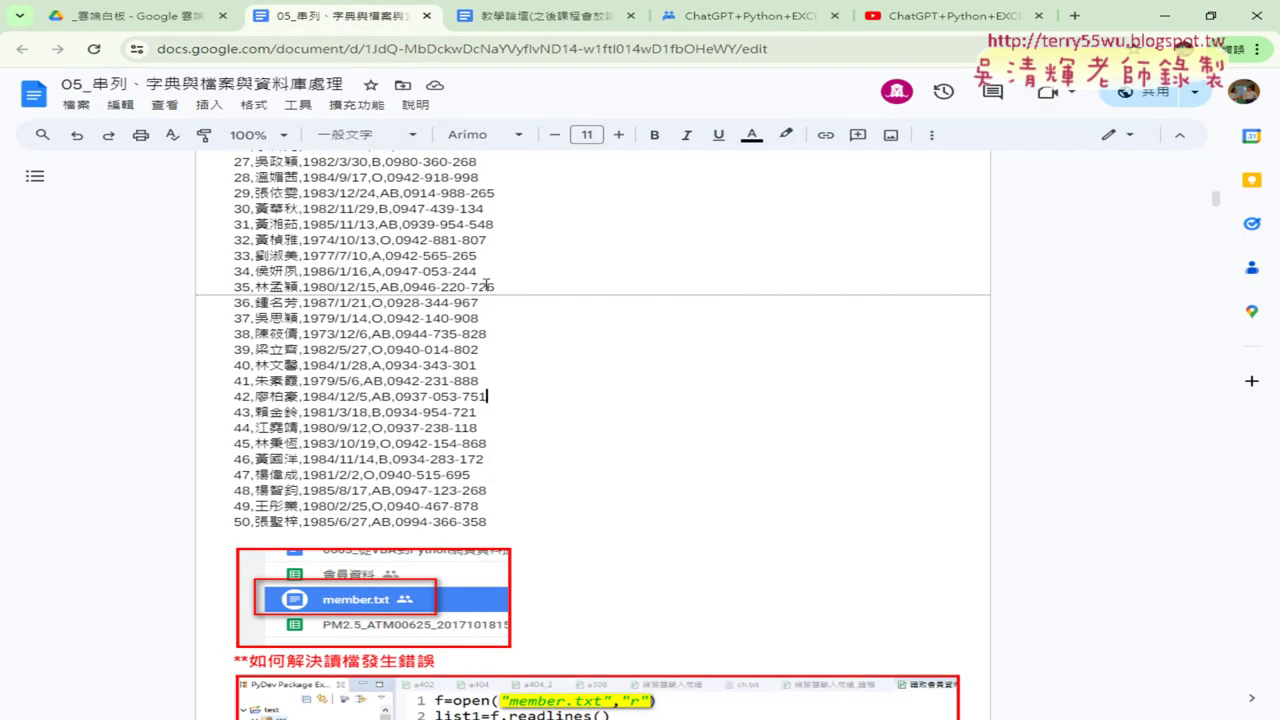
pyautogui.scroll(-1, 626, 349)
pyautogui.scroll(-3, 629, 348)
pyautogui.scroll(-4, 629, 348)
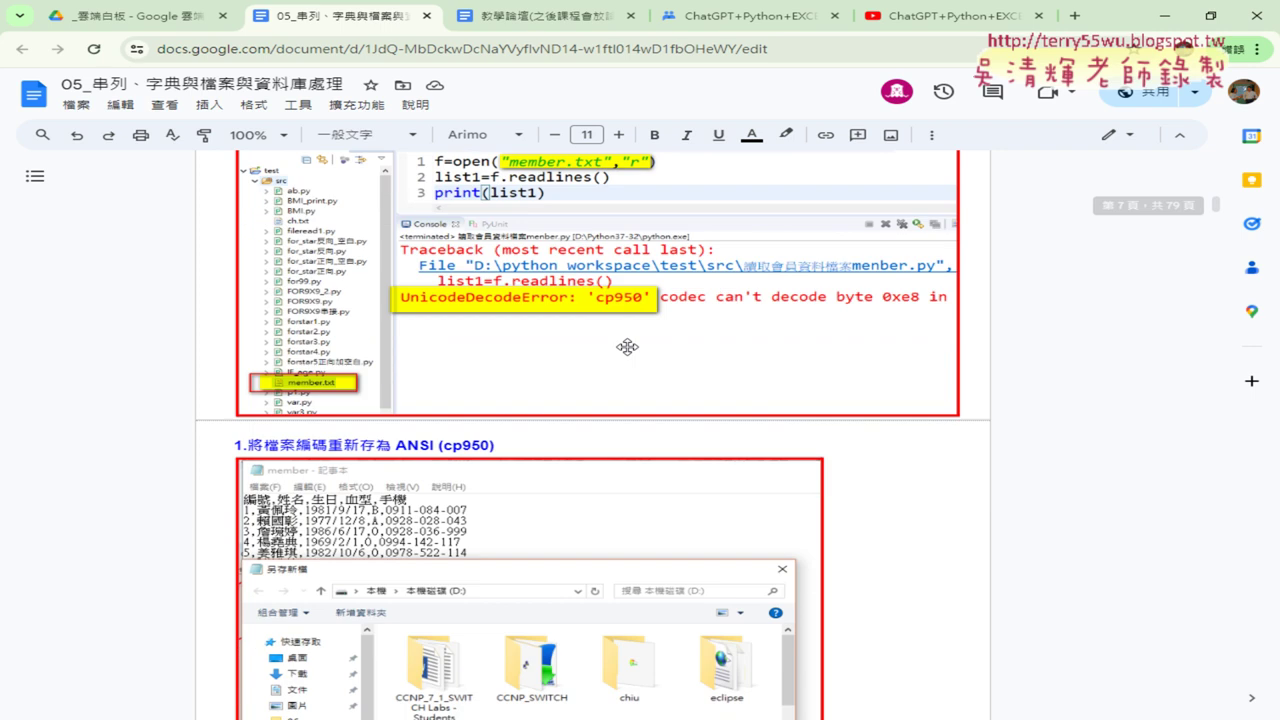
pyautogui.scroll(-3, 629, 348)
pyautogui.scroll(-1, 629, 347)
pyautogui.scroll(-1, 630, 346)
pyautogui.scroll(-3, 630, 346)
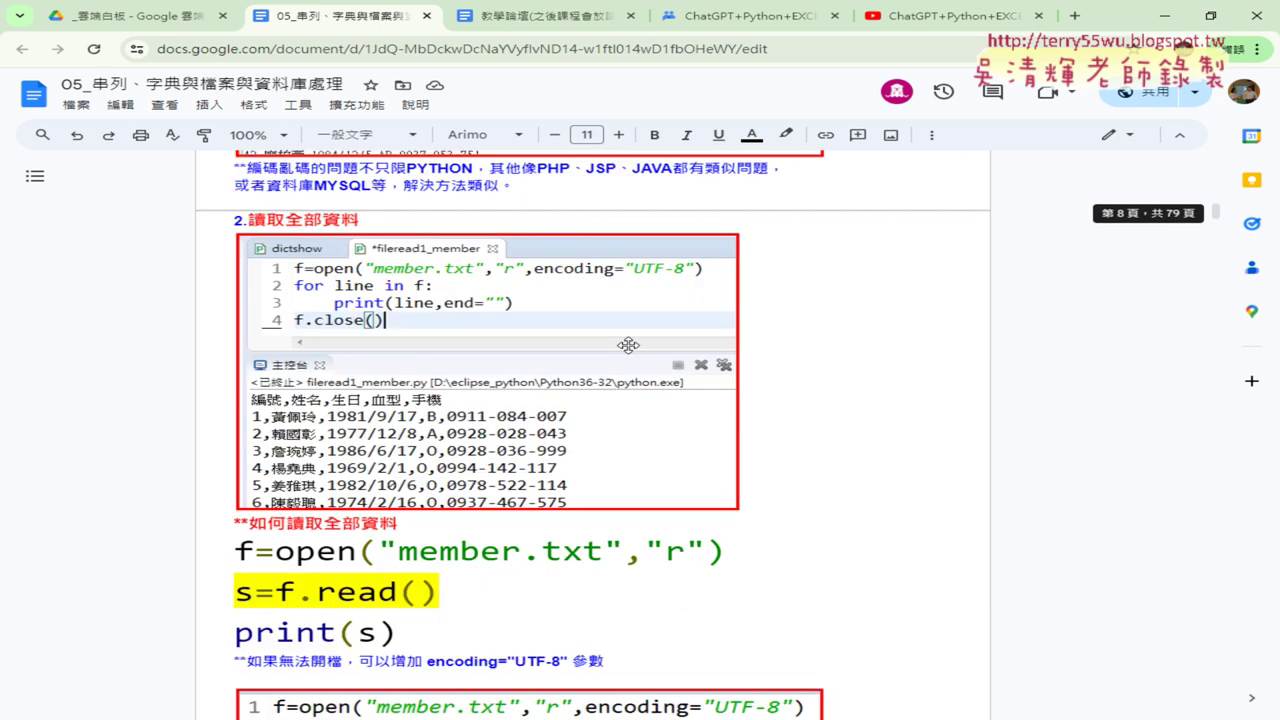
pyautogui.scroll(-3, 630, 345)
pyautogui.scroll(-1, 630, 344)
pyautogui.scroll(-3, 630, 343)
pyautogui.scroll(-3, 630, 343)
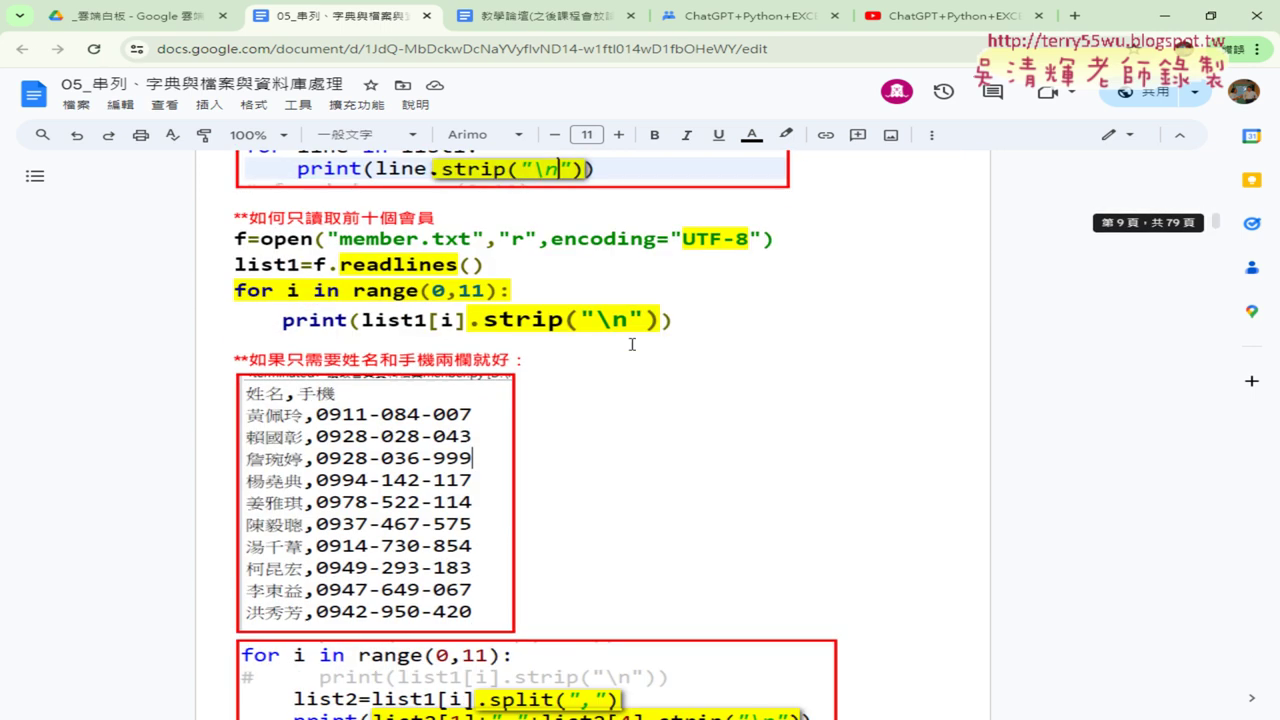
pyautogui.scroll(-1, 631, 344)
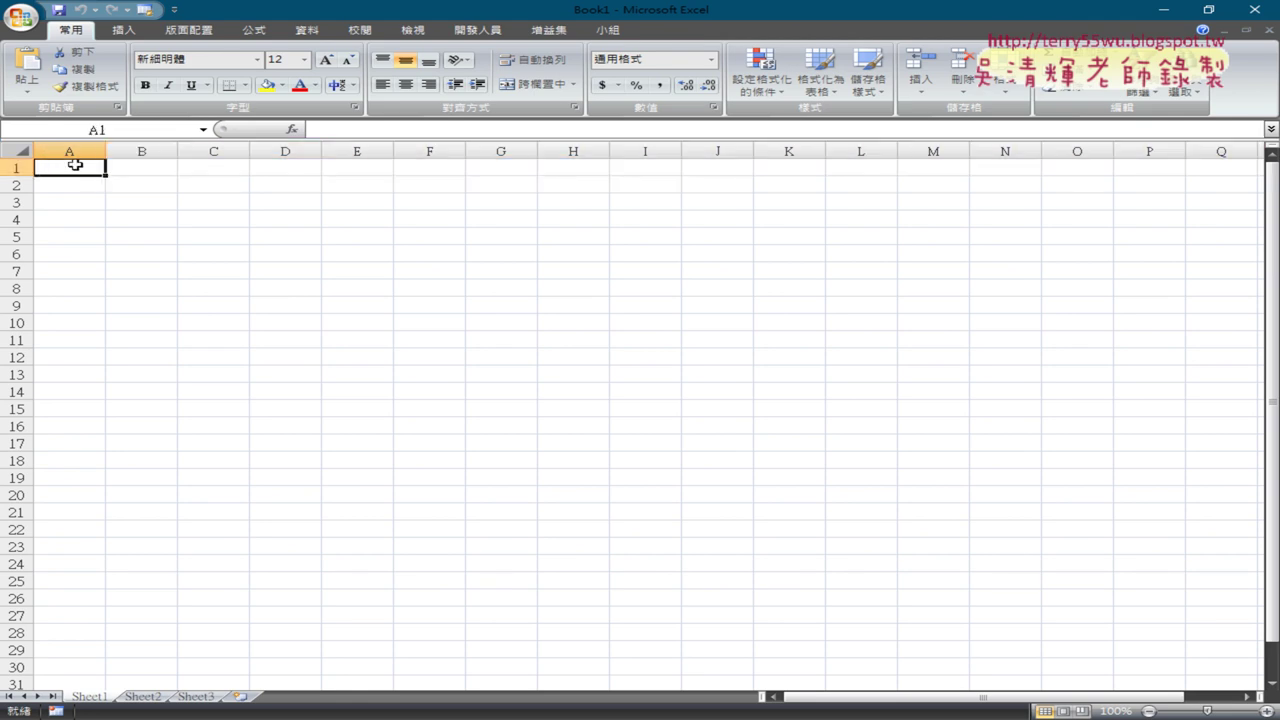
# - Jump to A1048576, the last row of the empty Book1 worksheet
pyautogui.hotkey('ctrl', 'Down')
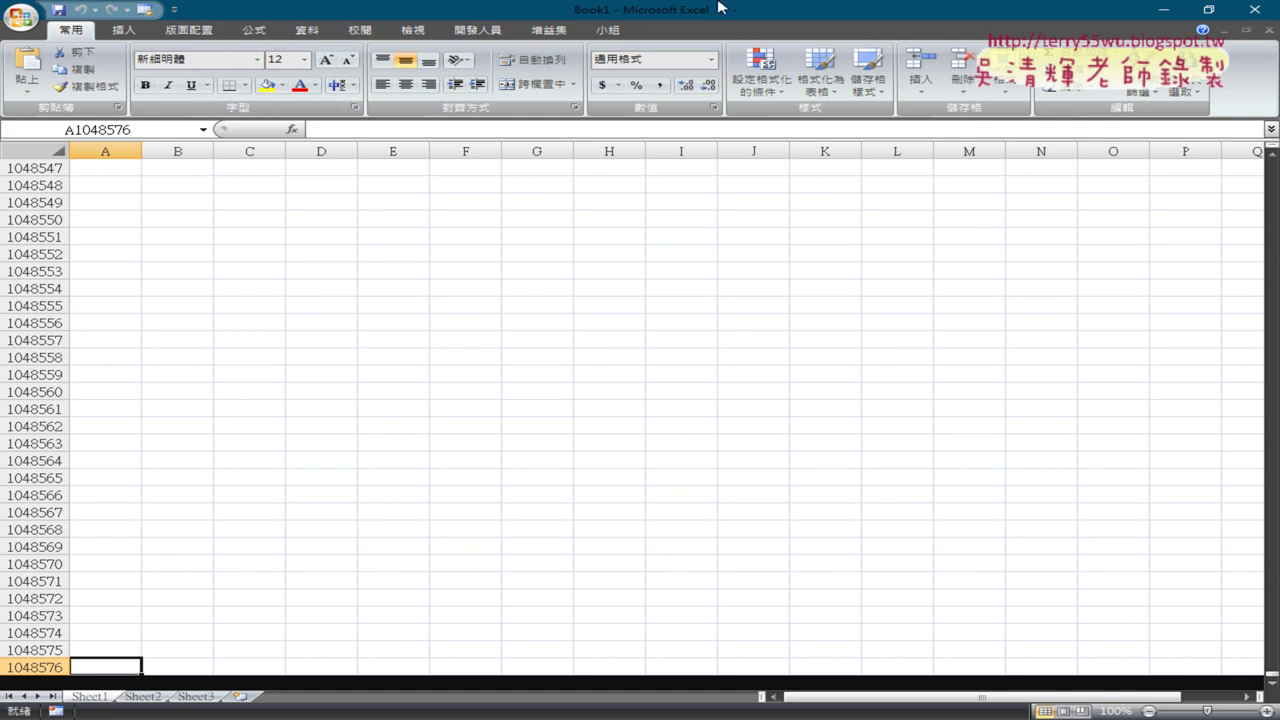
pyautogui.click(1264, 10)
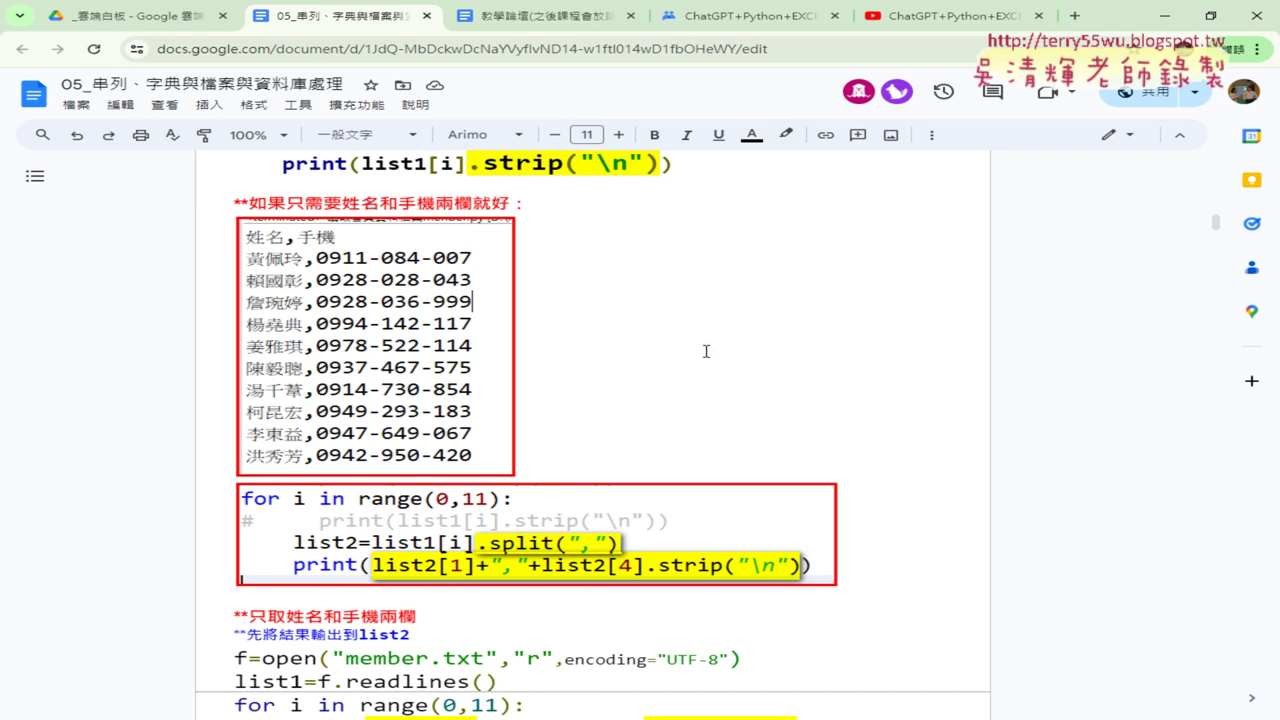
pyautogui.click(770, 14)
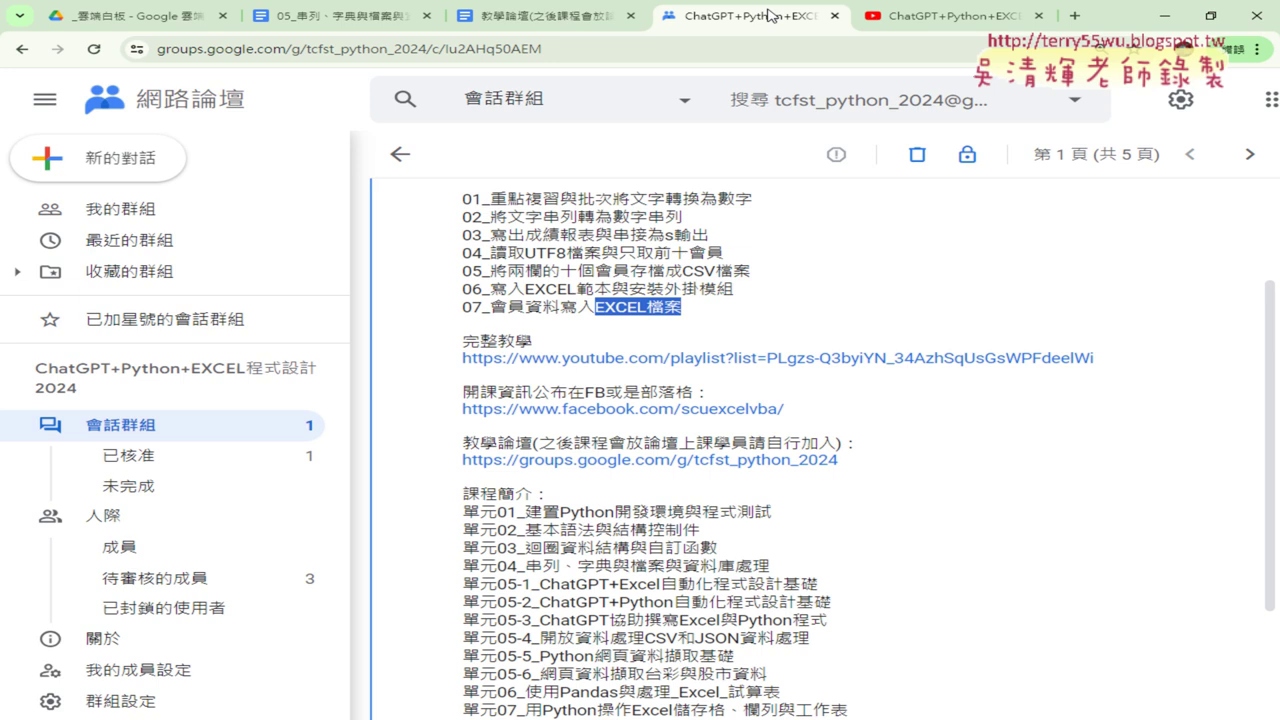
pyautogui.click(605, 313)
pyautogui.moveTo(489, 308); pyautogui.dragTo(684, 310)
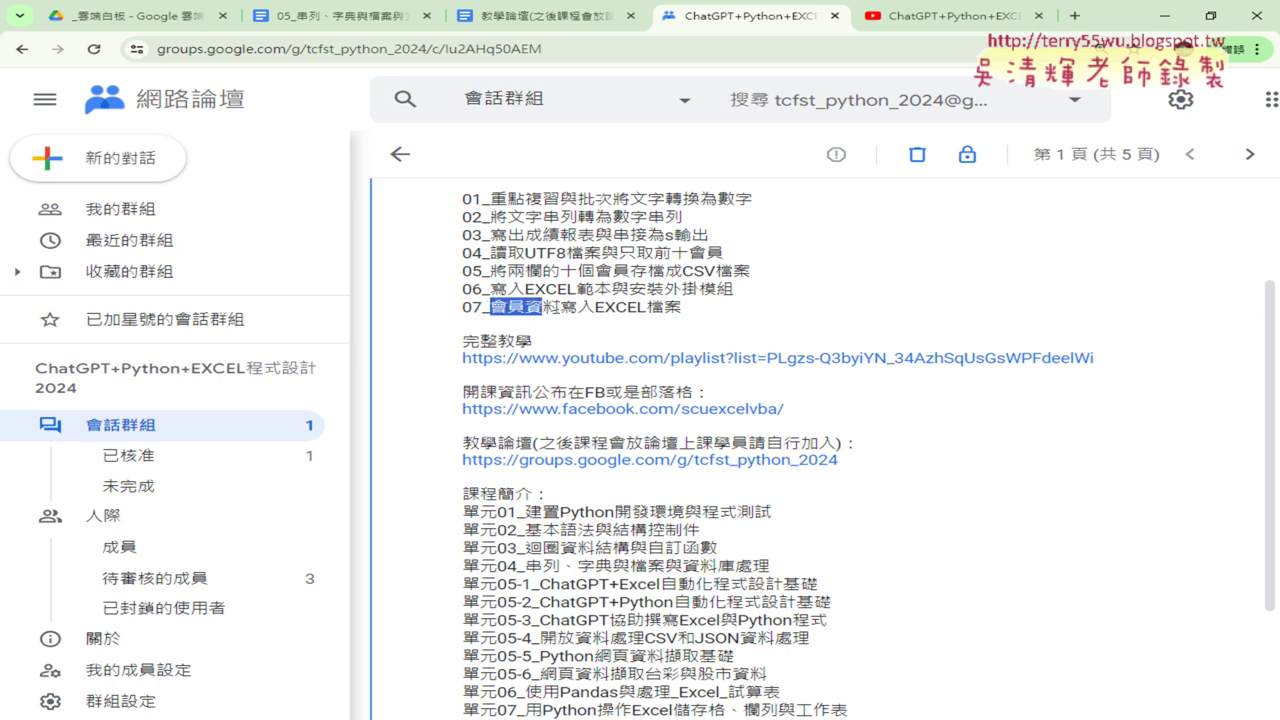
pyautogui.click(340, 17)
# - Scroll to the openpyxl section and highlight the opening lines of the Workbook sample code
pyautogui.scroll(-3, 640, 289)
pyautogui.scroll(-6, 880, 285)
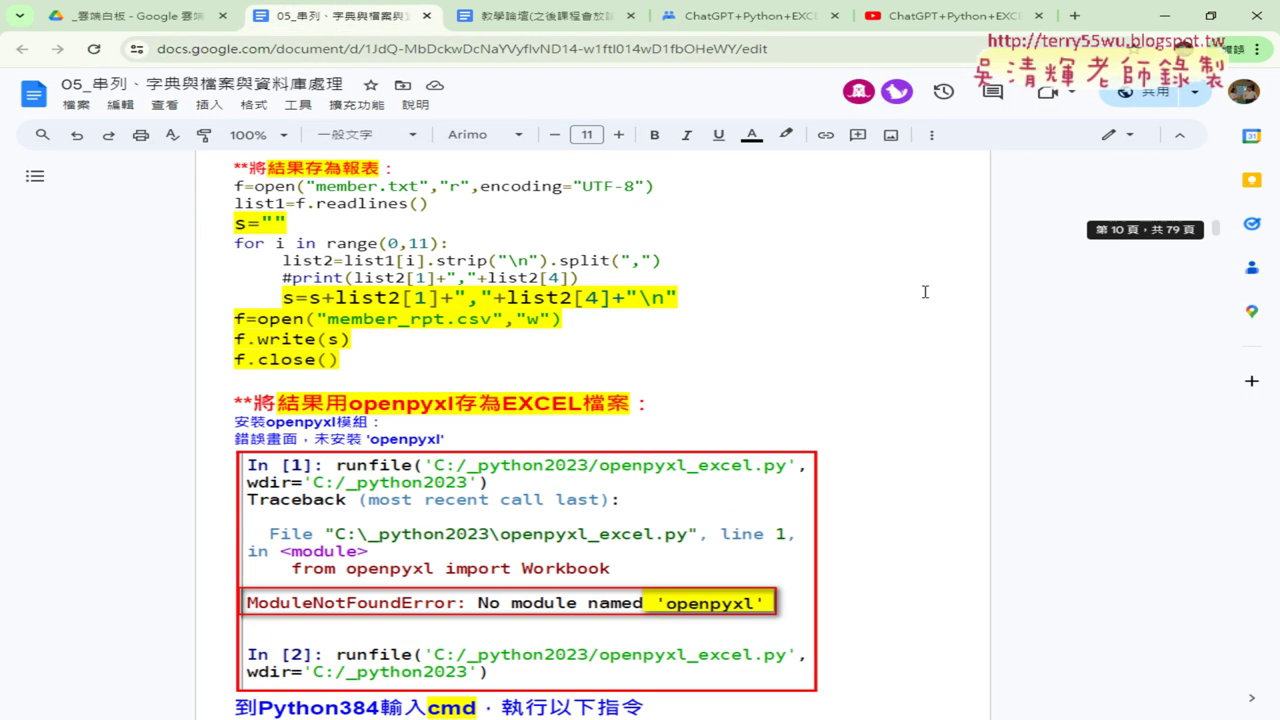
pyautogui.scroll(-1, 925, 291)
pyautogui.scroll(-3, 958, 298)
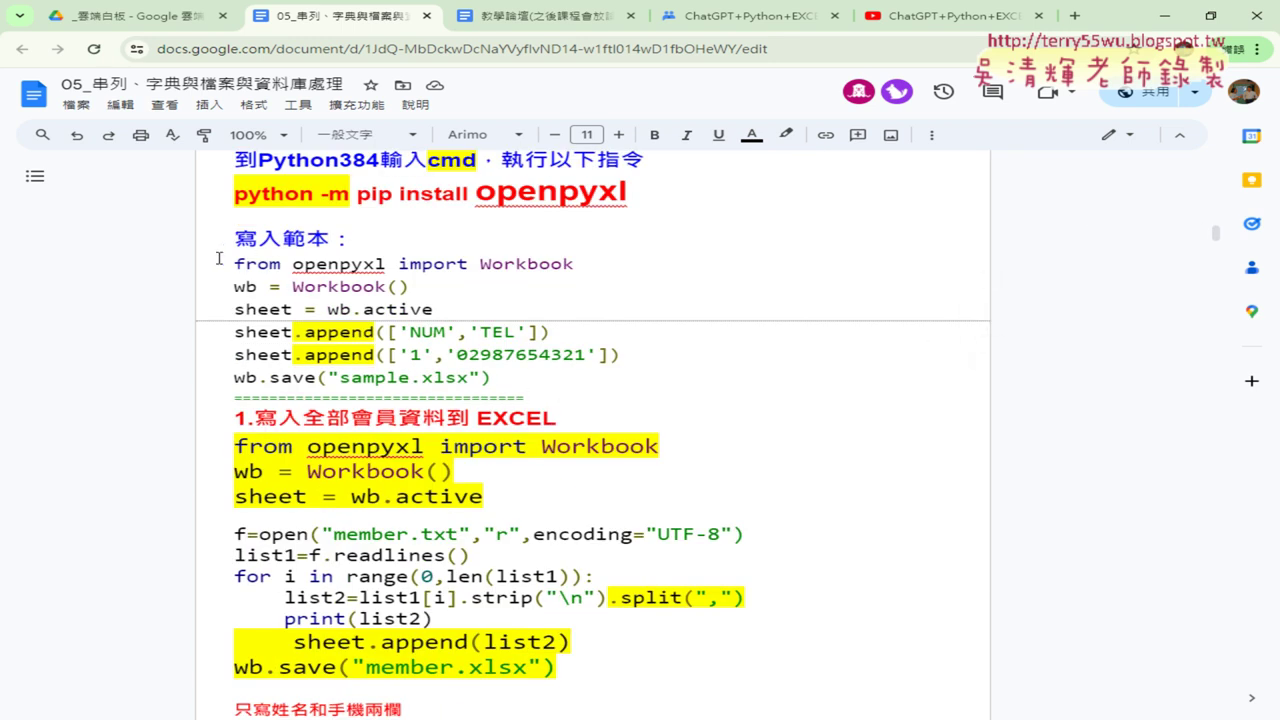
pyautogui.moveTo(234, 262)
pyautogui.mouseDown()
pyautogui.moveTo(340, 286)
pyautogui.moveTo(560, 370)
pyautogui.mouseUp()
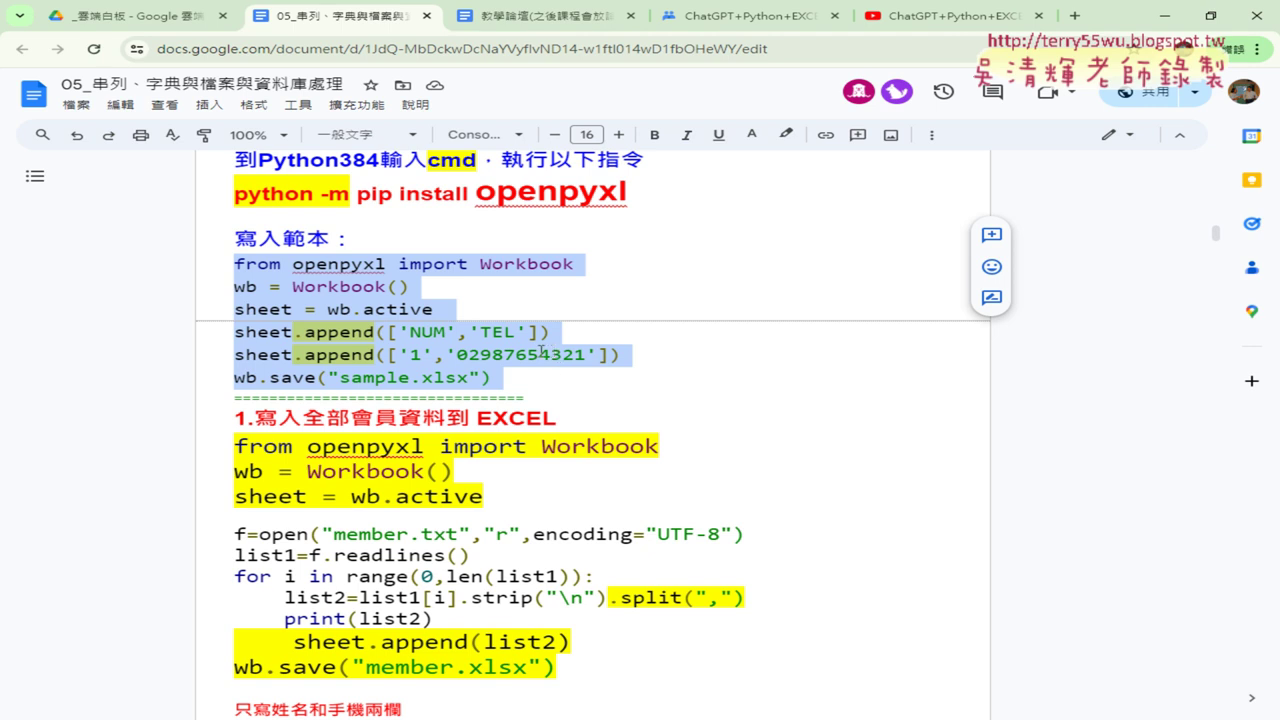
# - Highlight the module name openpyxl and dismiss the spelling suggestion card
pyautogui.click(300, 264)
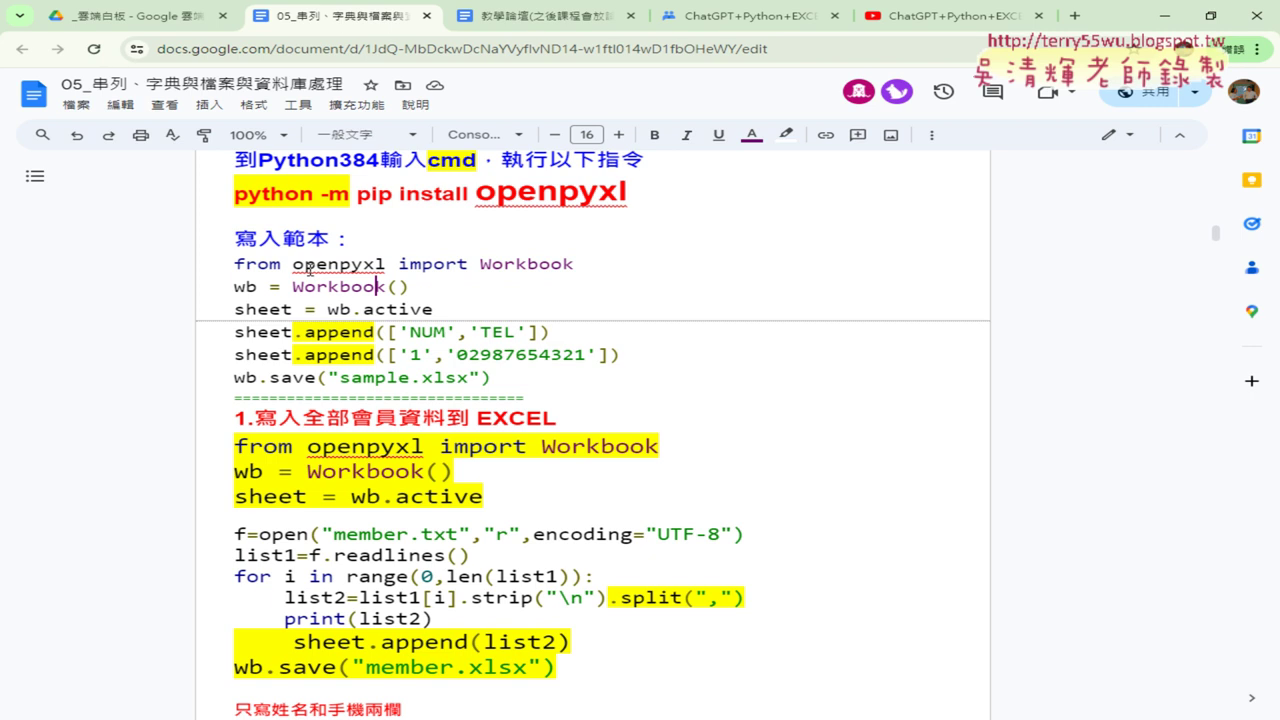
pyautogui.moveTo(310, 264); pyautogui.dragTo(386, 264)
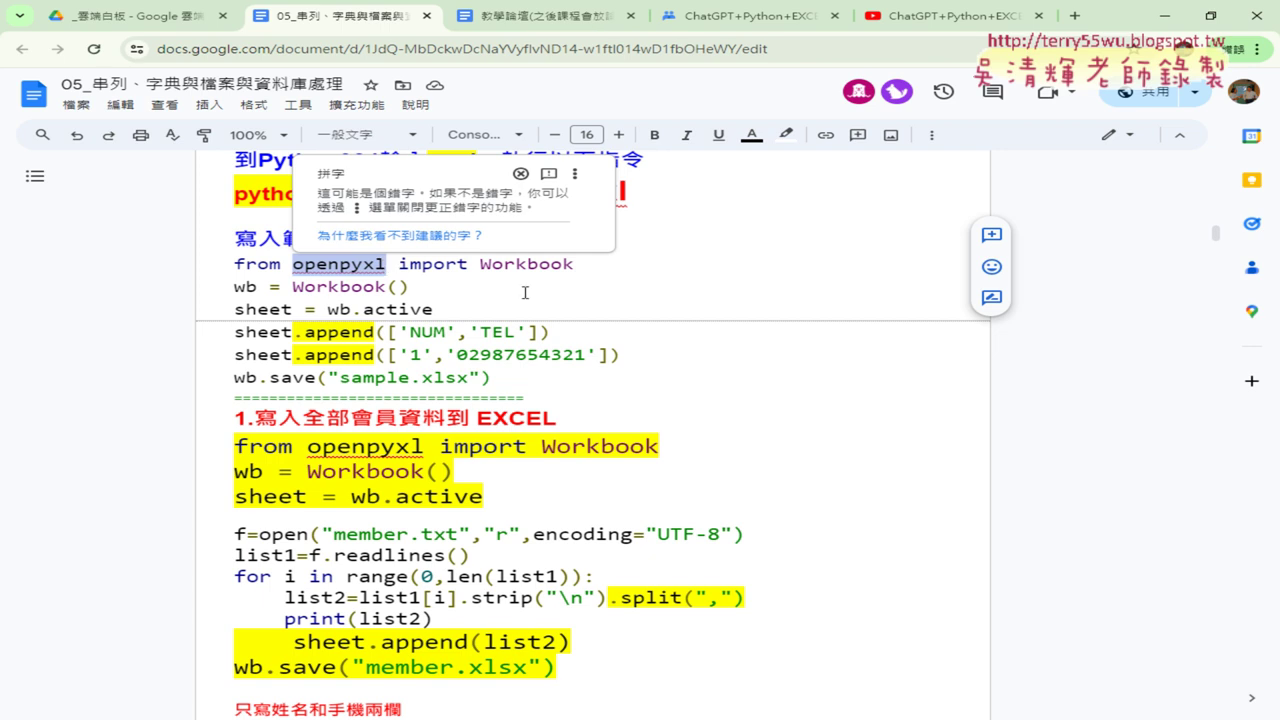
pyautogui.click(700, 331)
pyautogui.scroll(2, 701, 331)
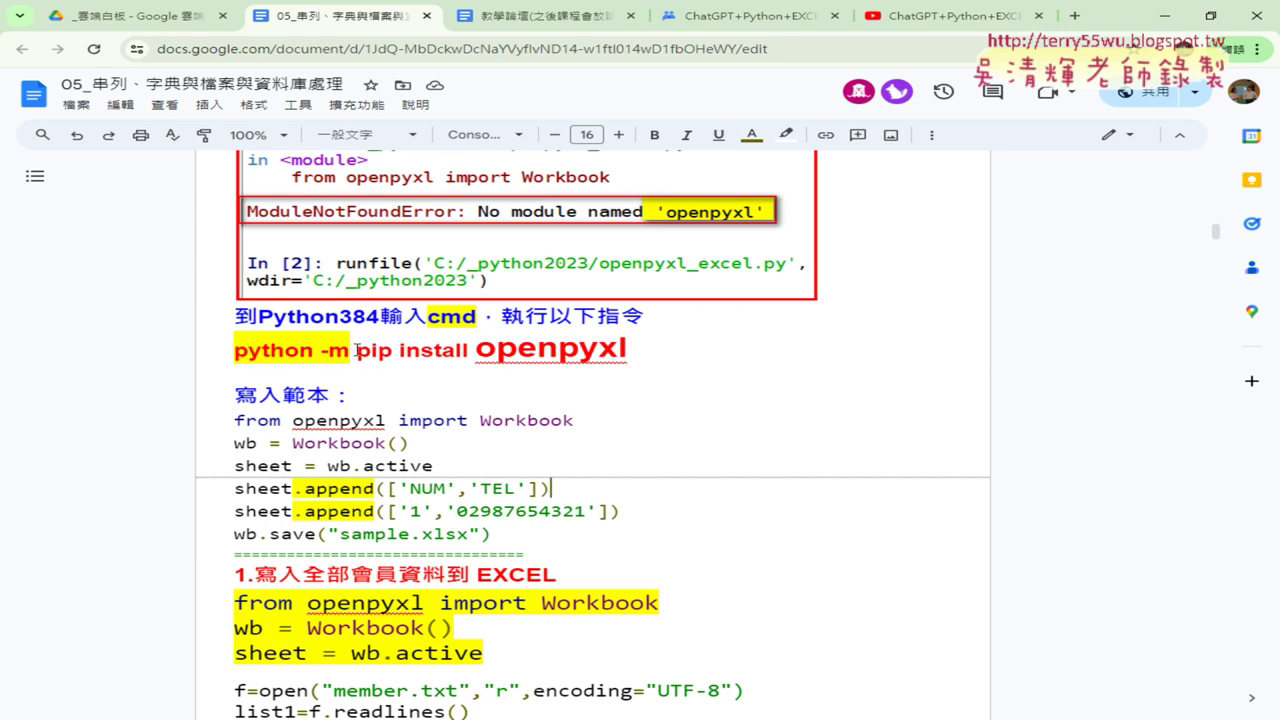
pyautogui.moveTo(356, 350); pyautogui.dragTo(630, 347)
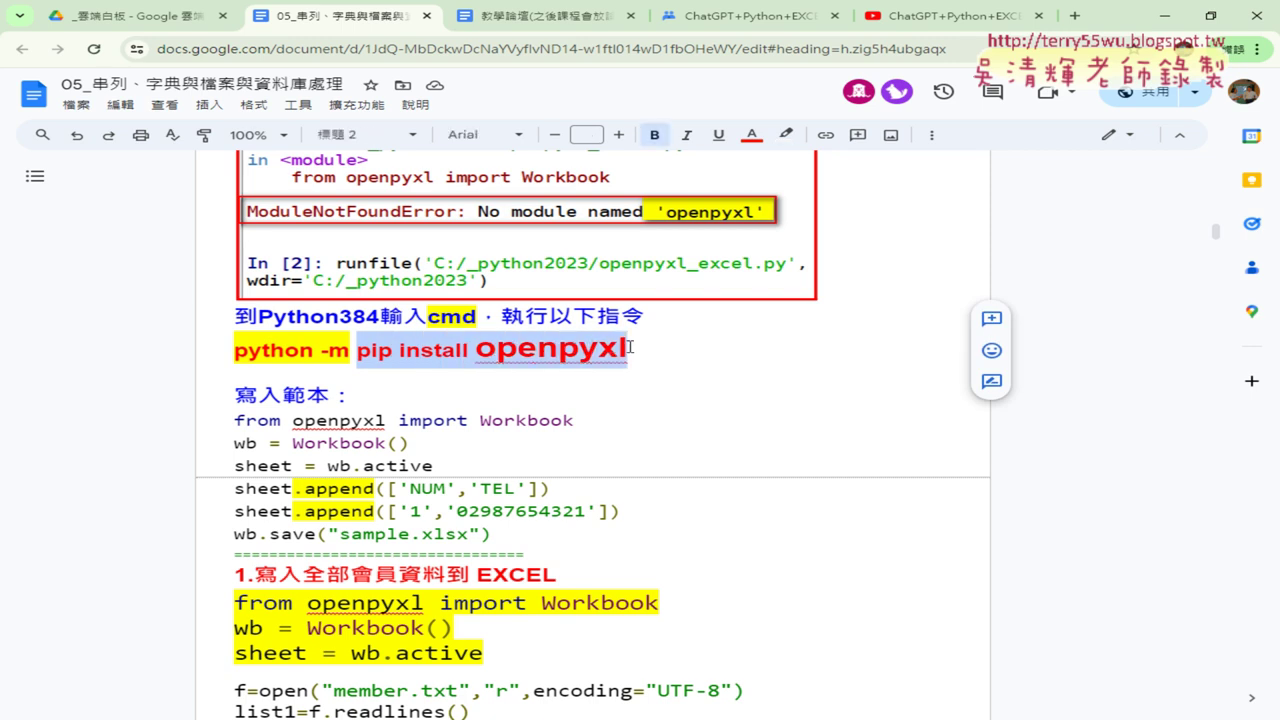
pyautogui.moveTo(234, 350); pyautogui.dragTo(358, 354)
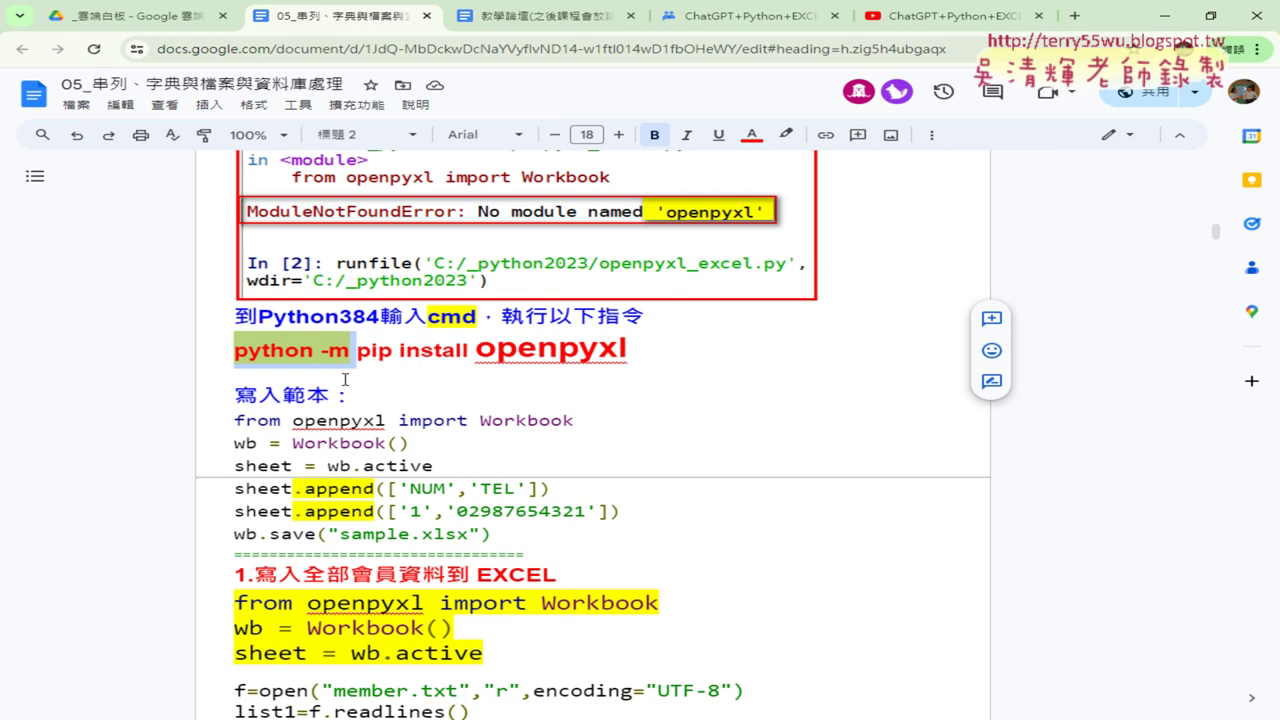
pyautogui.scroll(-3, 346, 378)
pyautogui.click(293, 264)
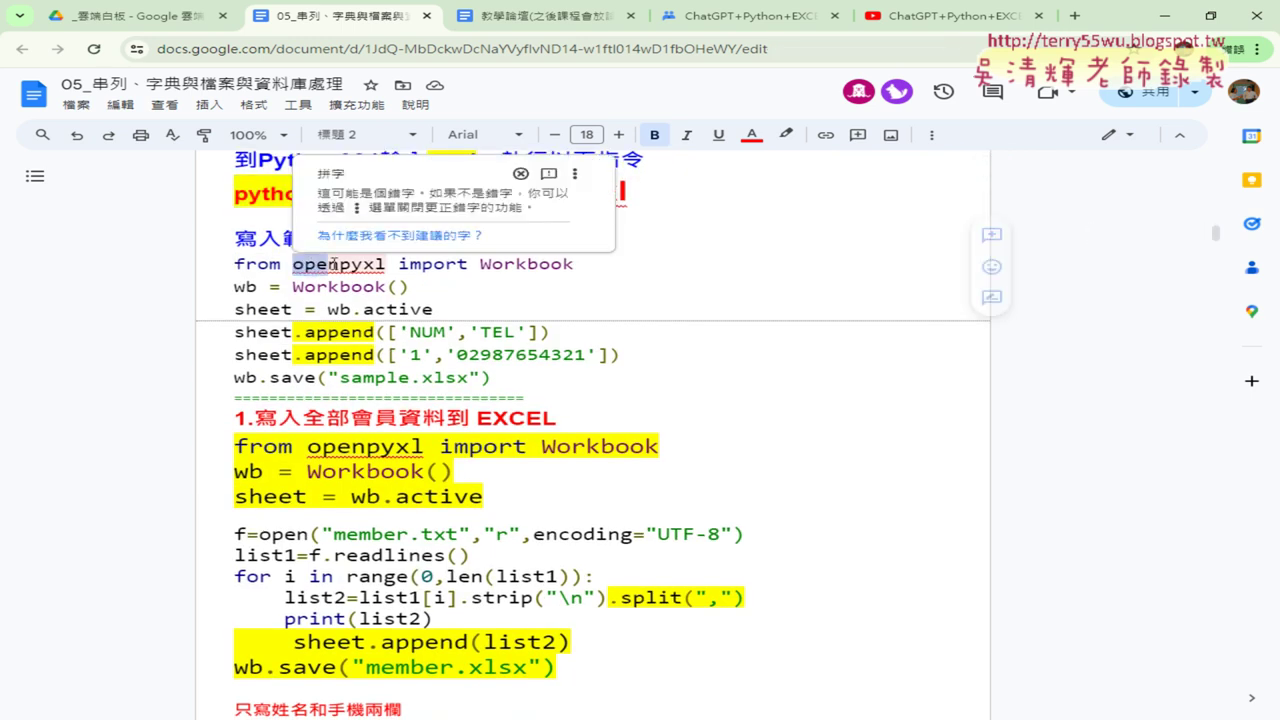
# - Highlight openpyxl, Workbook and the wb variable in the sample code's first two lines
pyautogui.moveTo(293, 264); pyautogui.dragTo(385, 265)
pyautogui.moveTo(481, 264); pyautogui.dragTo(578, 264)
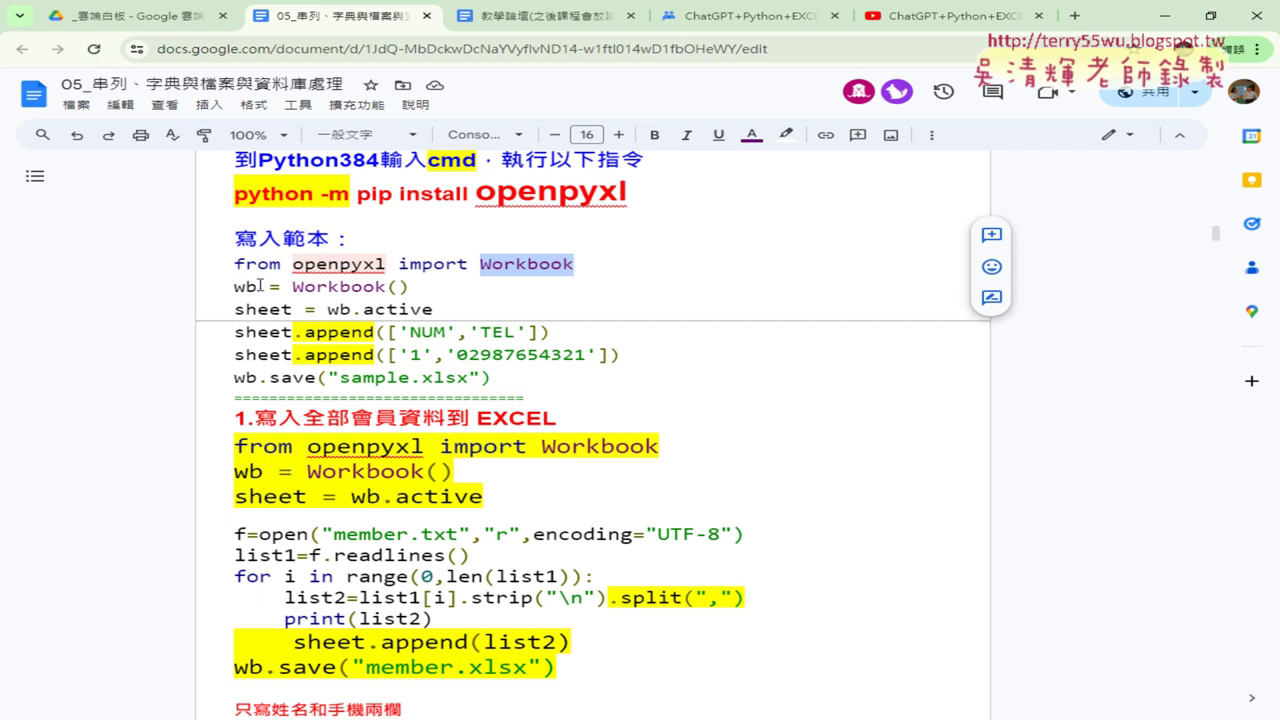
pyautogui.moveTo(258, 287); pyautogui.dragTo(234, 290)
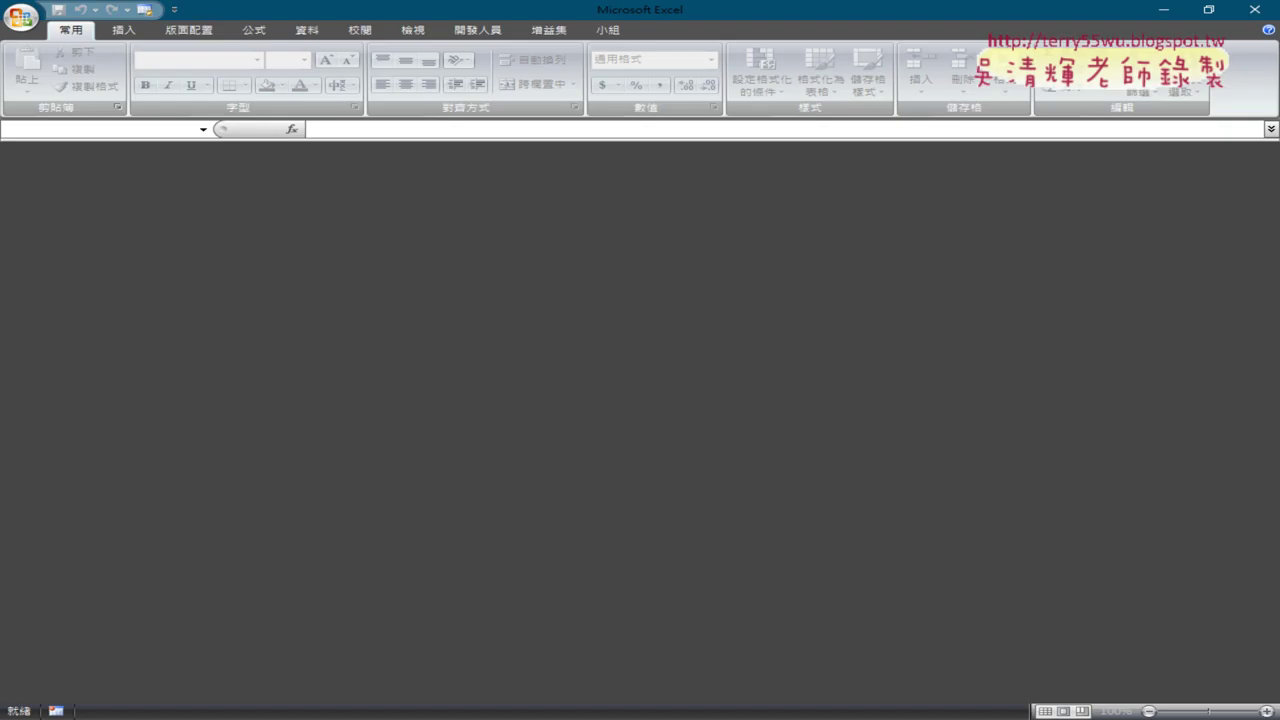
# - Create a new blank workbook, Book2, via the Office button and show Sheet1
pyautogui.click(31, 16)
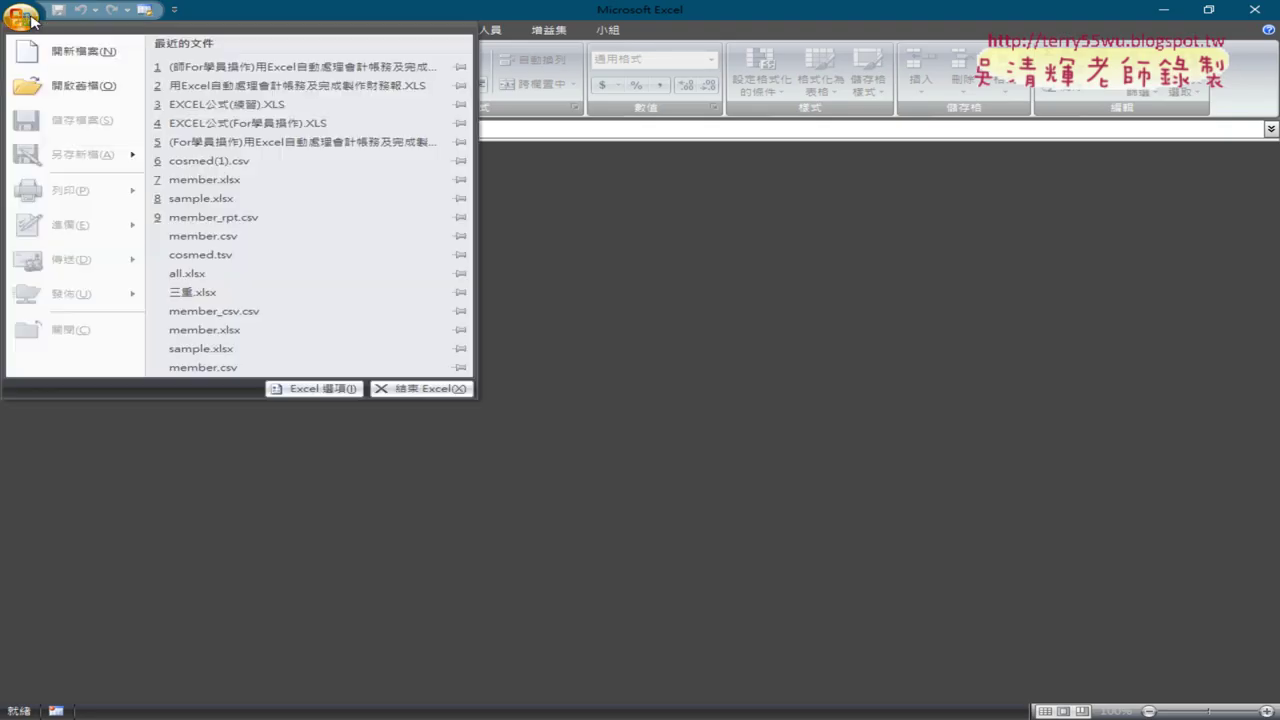
pyautogui.click(55, 51)
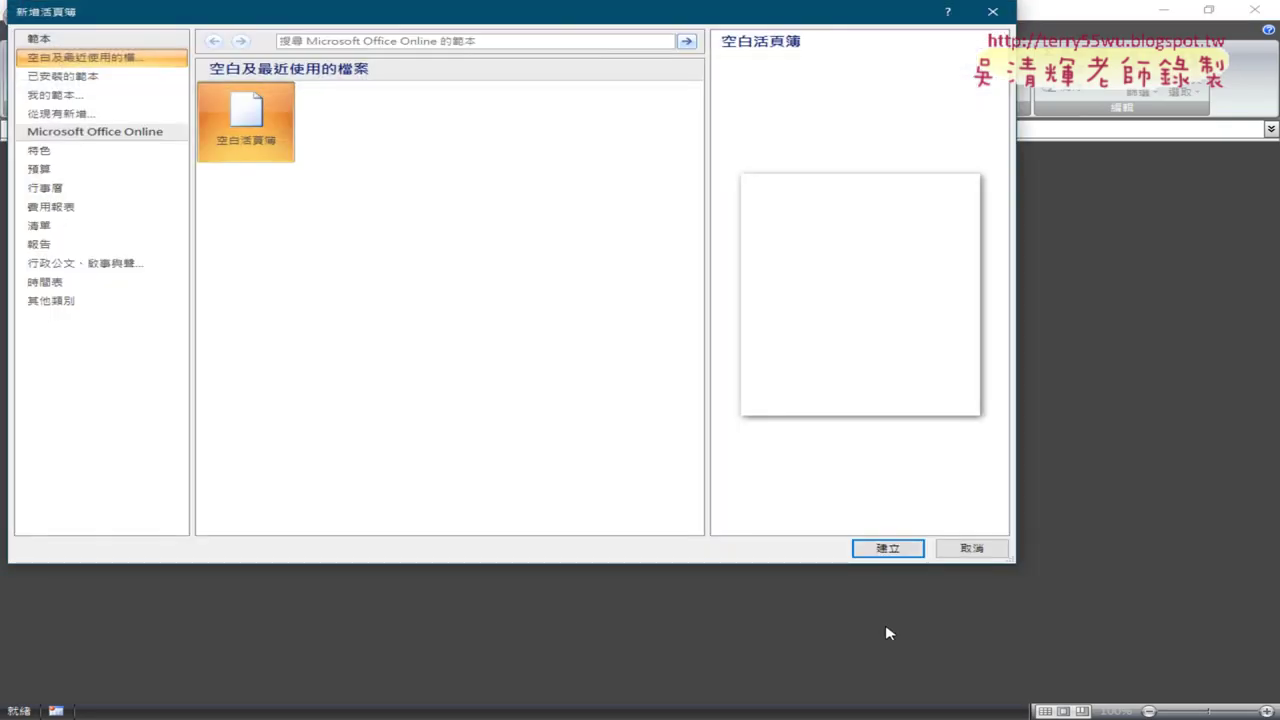
pyautogui.click(888, 548)
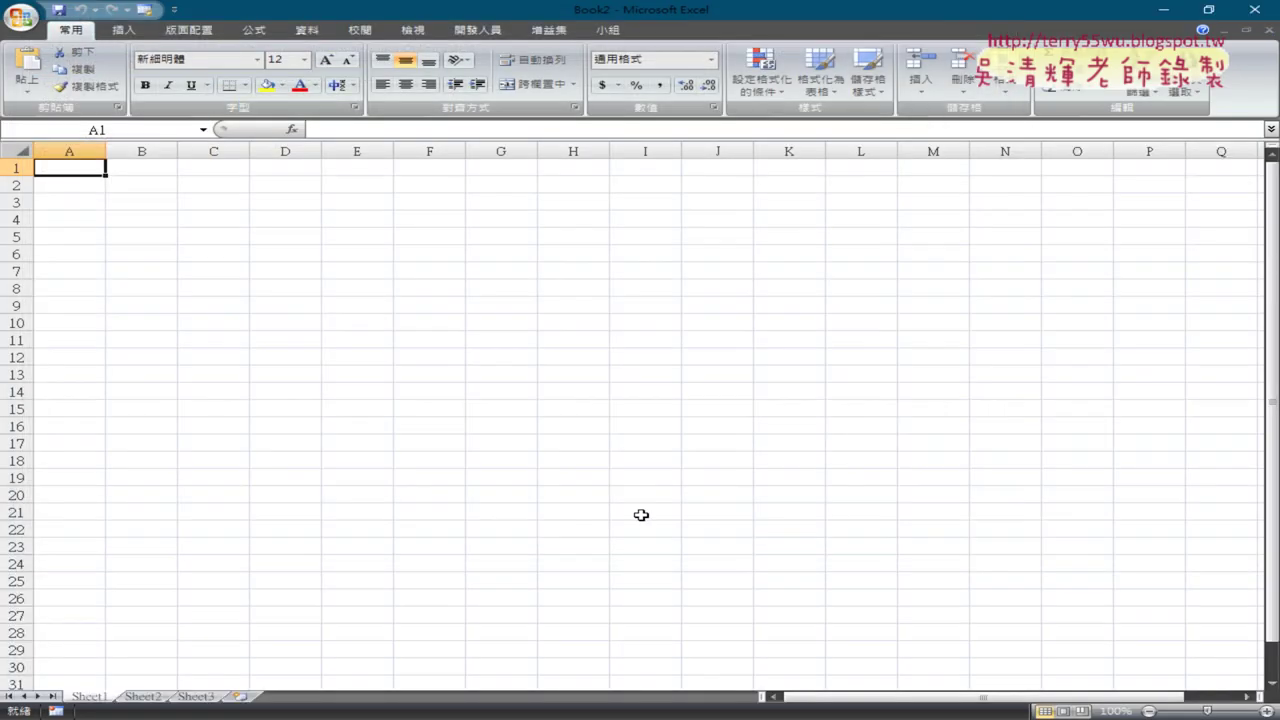
pyautogui.click(106, 698)
# - Minimize Excel and highlight sheet, wb.active and the append call in the sample code
pyautogui.click(1165, 10)
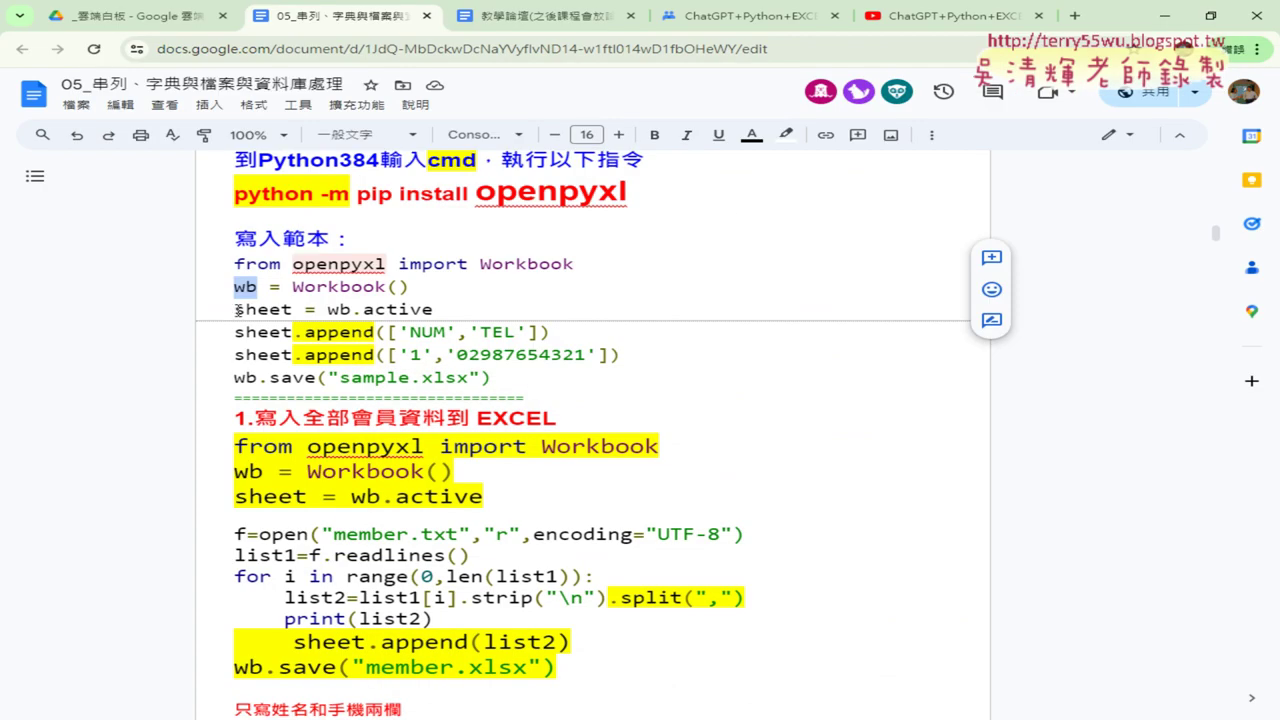
pyautogui.moveTo(234, 310); pyautogui.dragTo(292, 310)
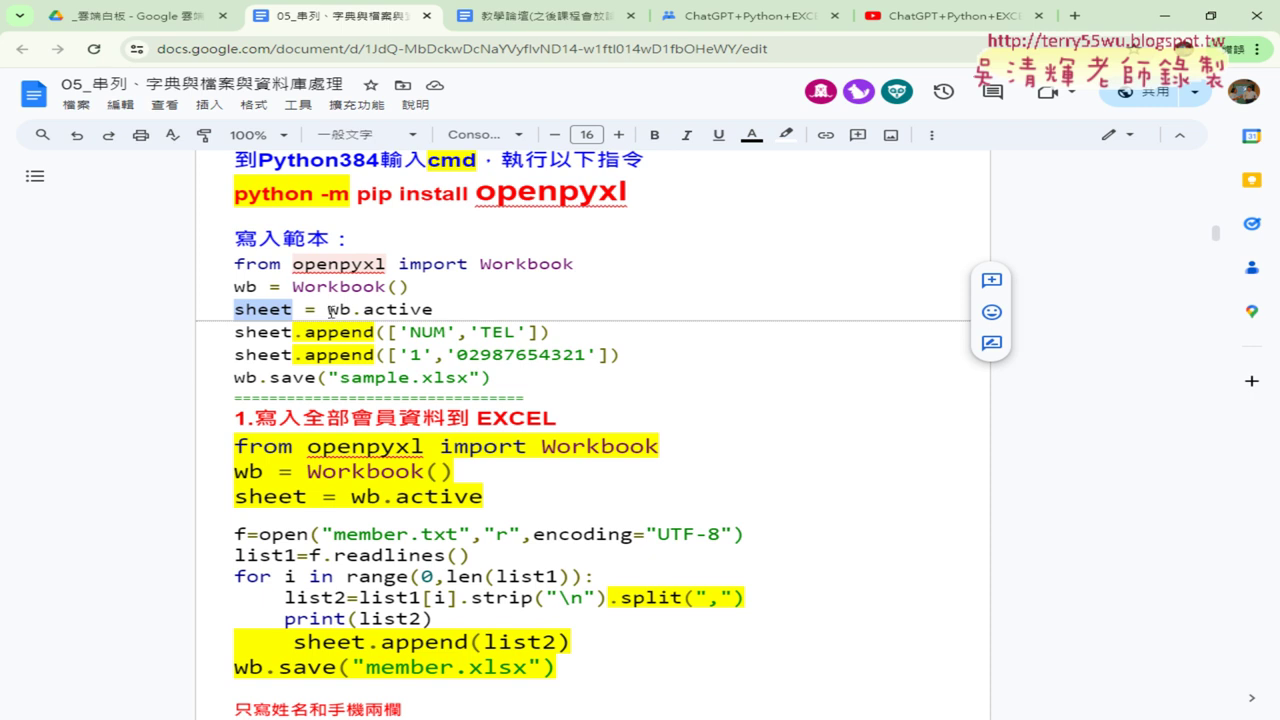
pyautogui.moveTo(328, 310); pyautogui.dragTo(436, 310)
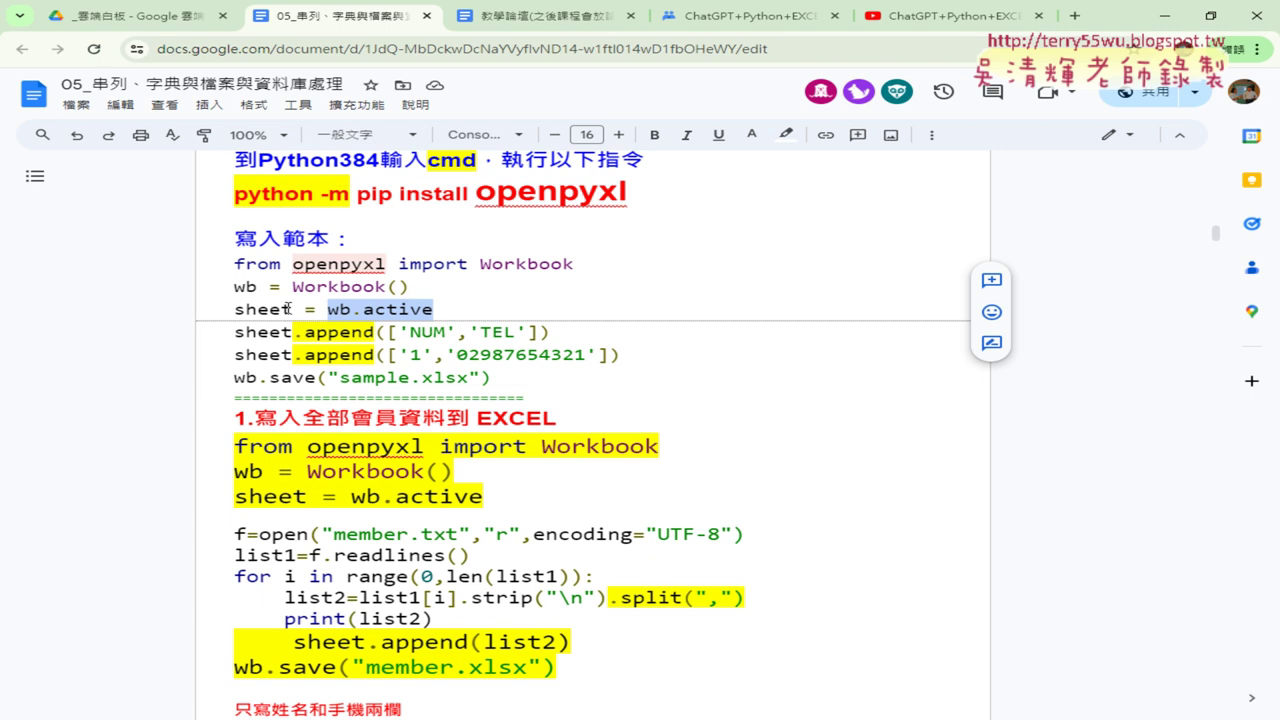
pyautogui.moveTo(293, 333); pyautogui.dragTo(375, 336)
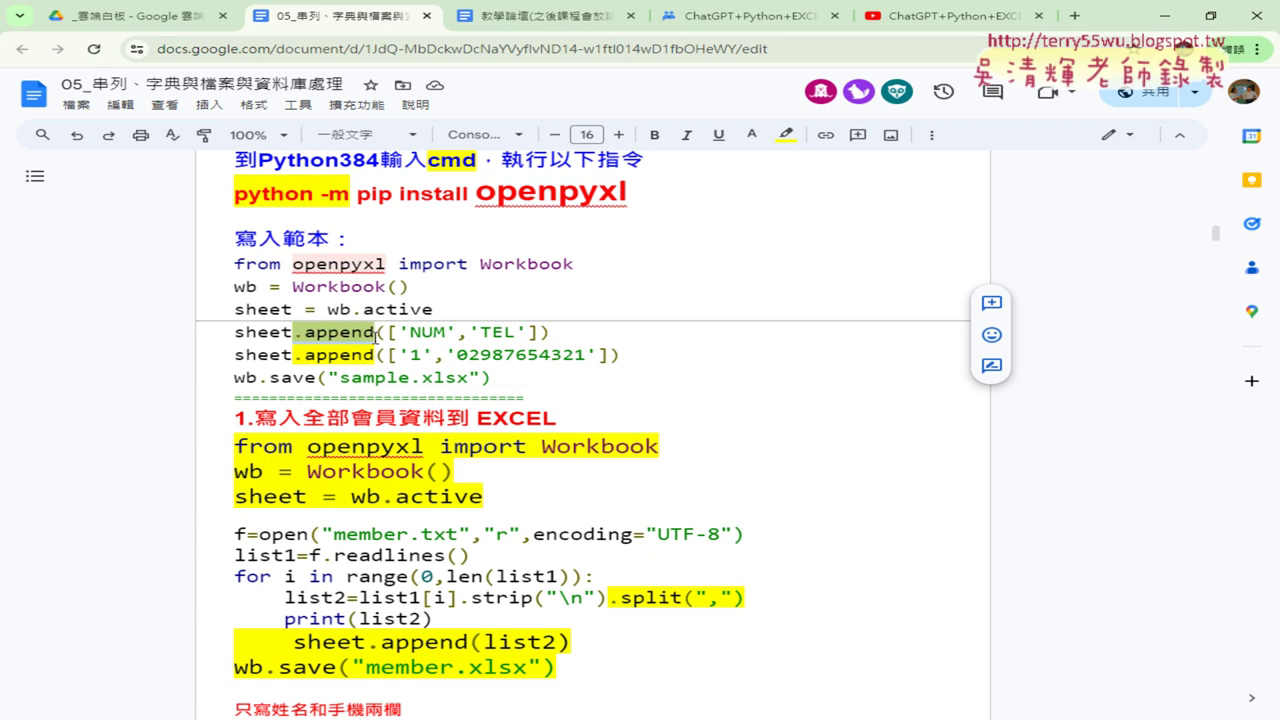
pyautogui.scroll(-2, 375, 336)
pyautogui.scroll(-1, 380, 336)
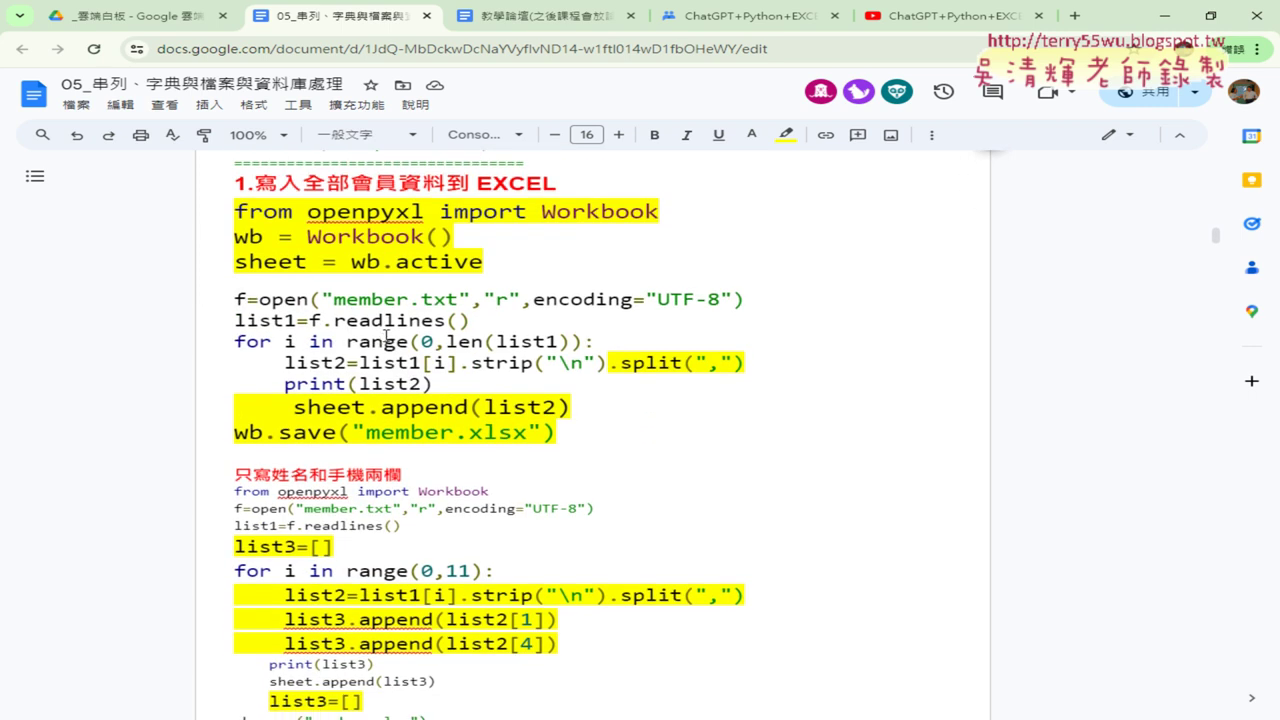
pyautogui.moveTo(228, 298); pyautogui.dragTo(487, 384)
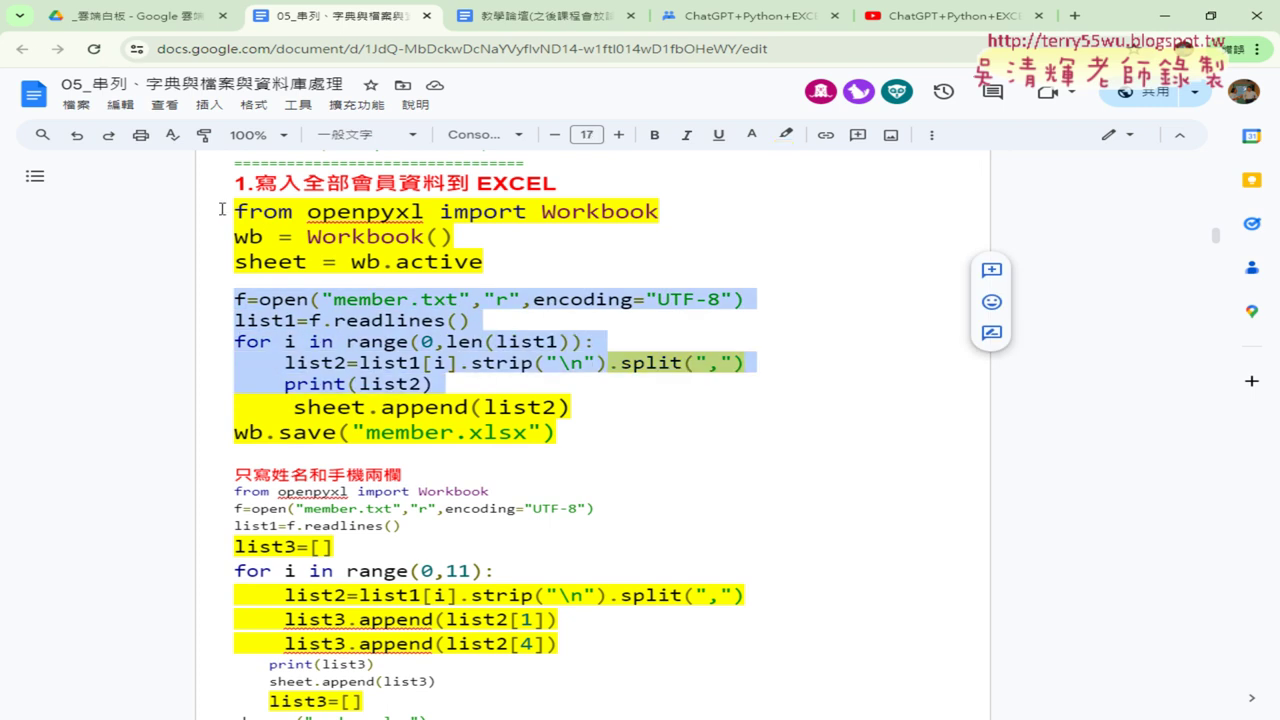
pyautogui.moveTo(228, 211); pyautogui.dragTo(515, 255)
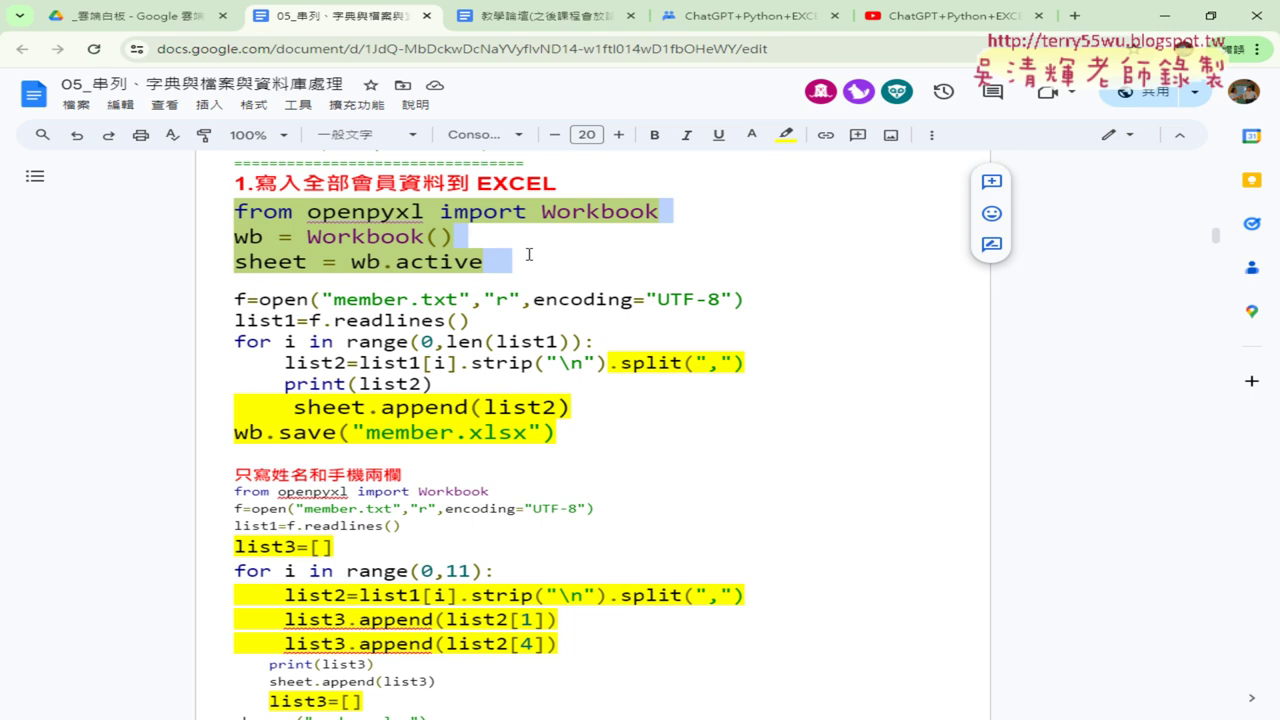
pyautogui.moveTo(529, 258); pyautogui.dragTo(230, 218)
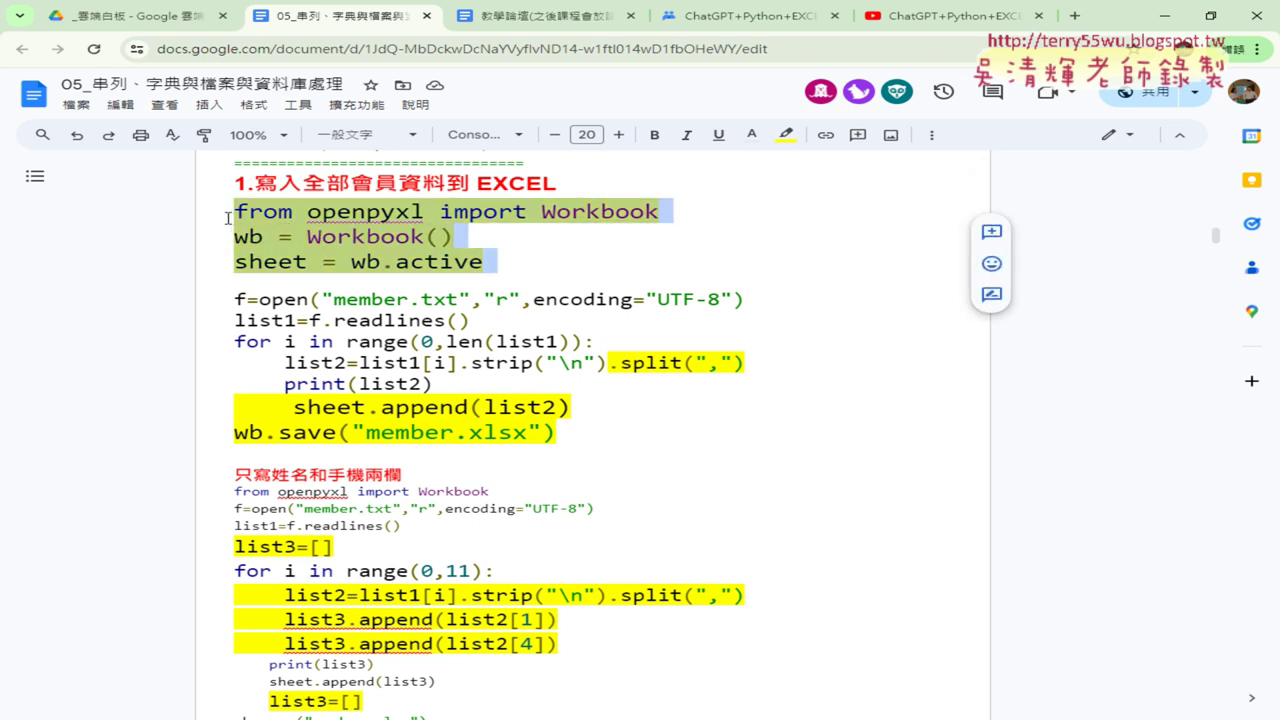
pyautogui.click(372, 212)
pyautogui.moveTo(306, 237); pyautogui.dragTo(455, 238)
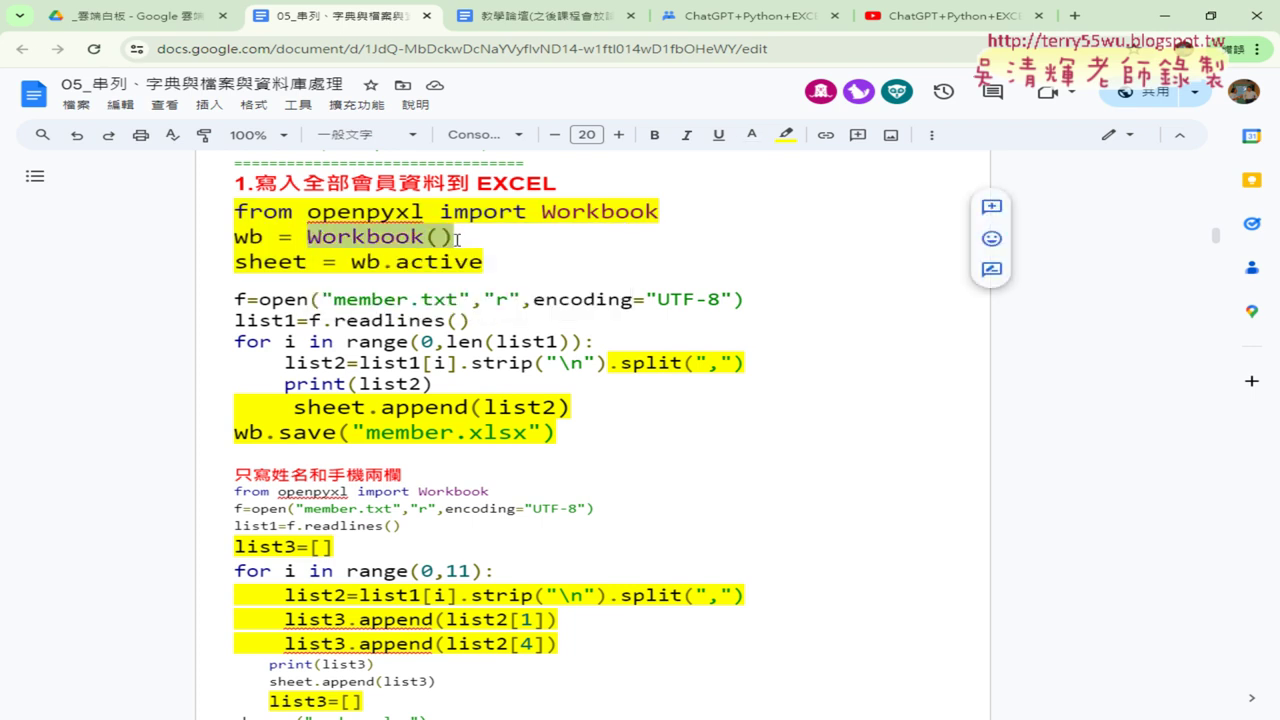
pyautogui.click(268, 237)
pyautogui.moveTo(268, 237); pyautogui.dragTo(232, 237)
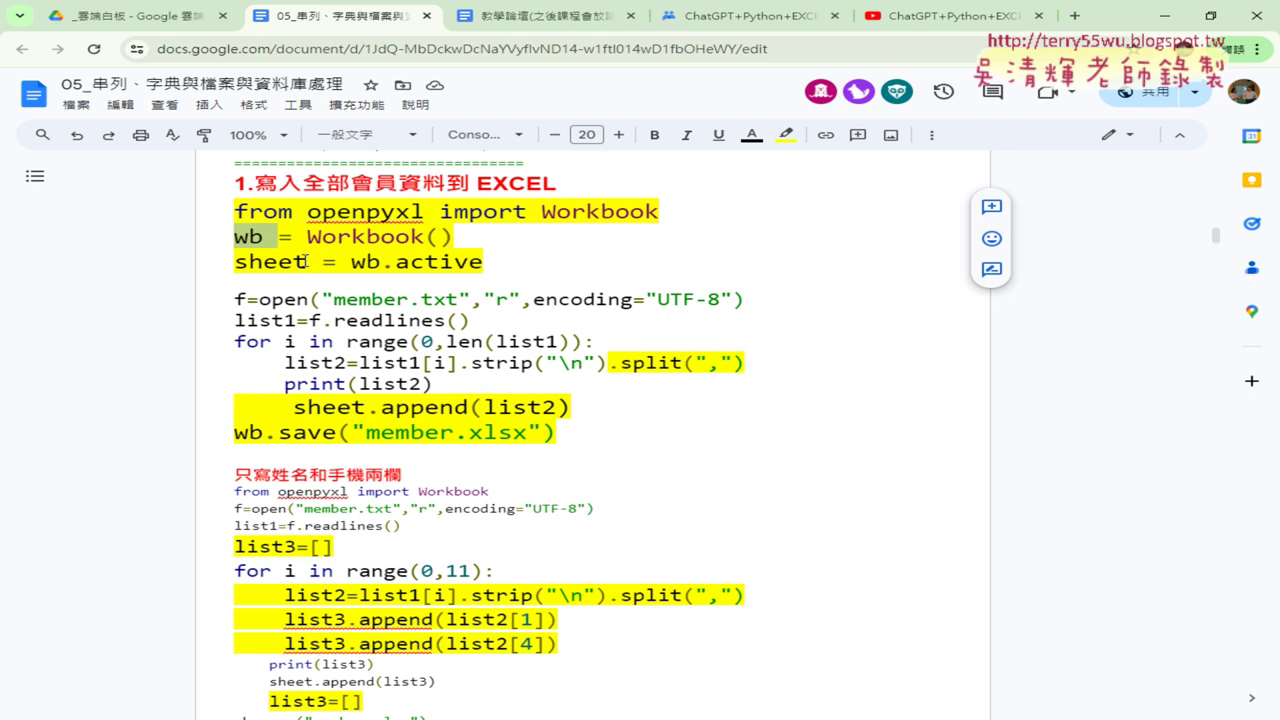
pyautogui.moveTo(306, 261); pyautogui.dragTo(234, 261)
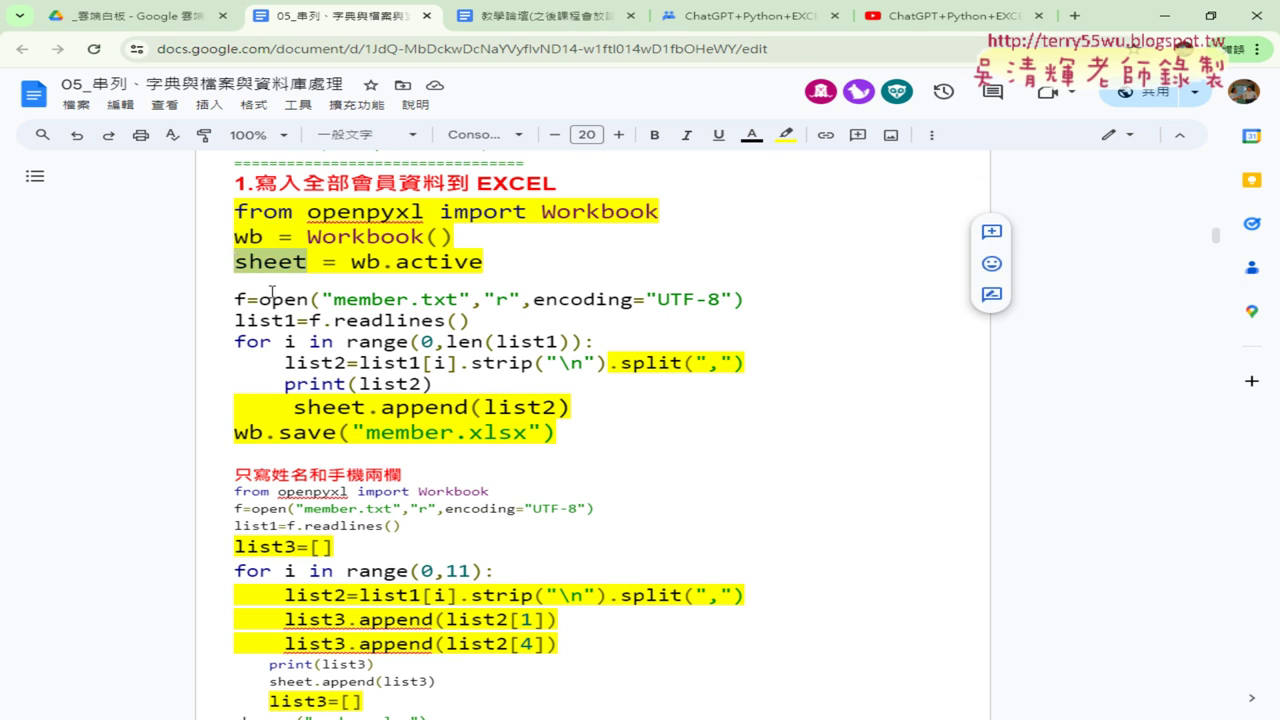
pyautogui.moveTo(234, 298)
pyautogui.mouseDown()
pyautogui.moveTo(476, 363)
pyautogui.moveTo(440, 385)
pyautogui.mouseUp()
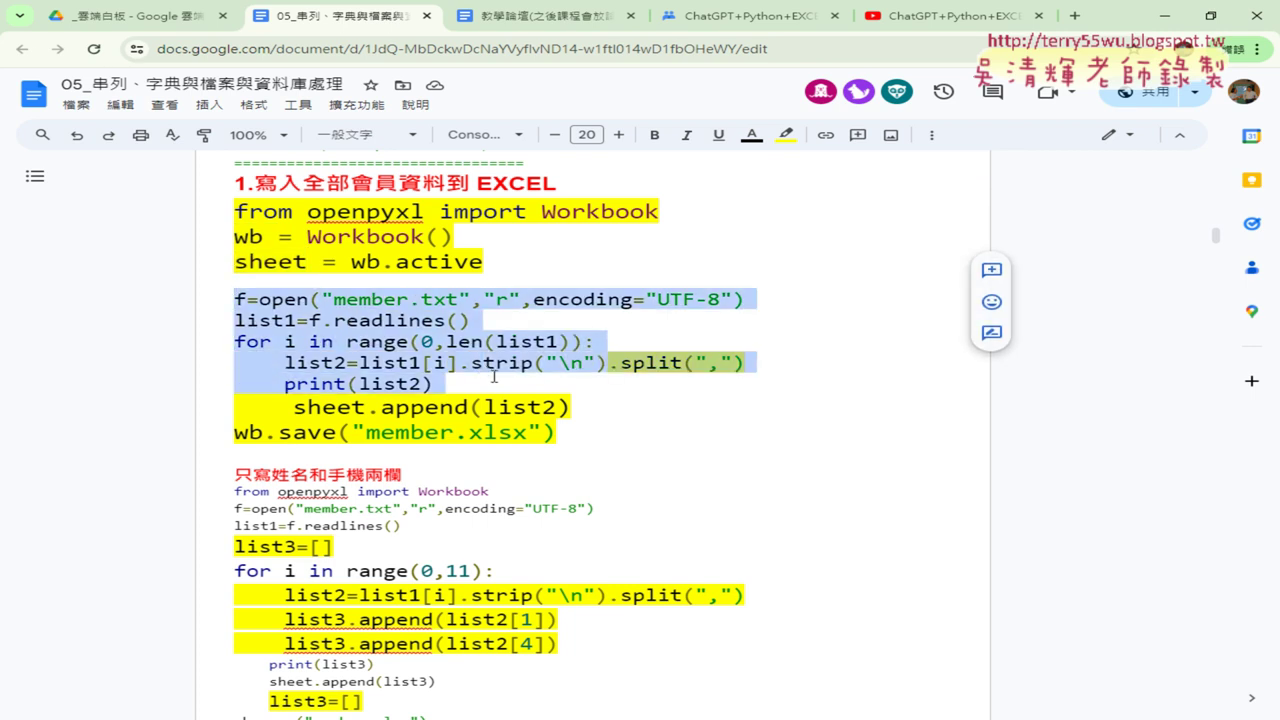
pyautogui.click(530, 410)
pyautogui.moveTo(575, 437); pyautogui.dragTo(217, 437)
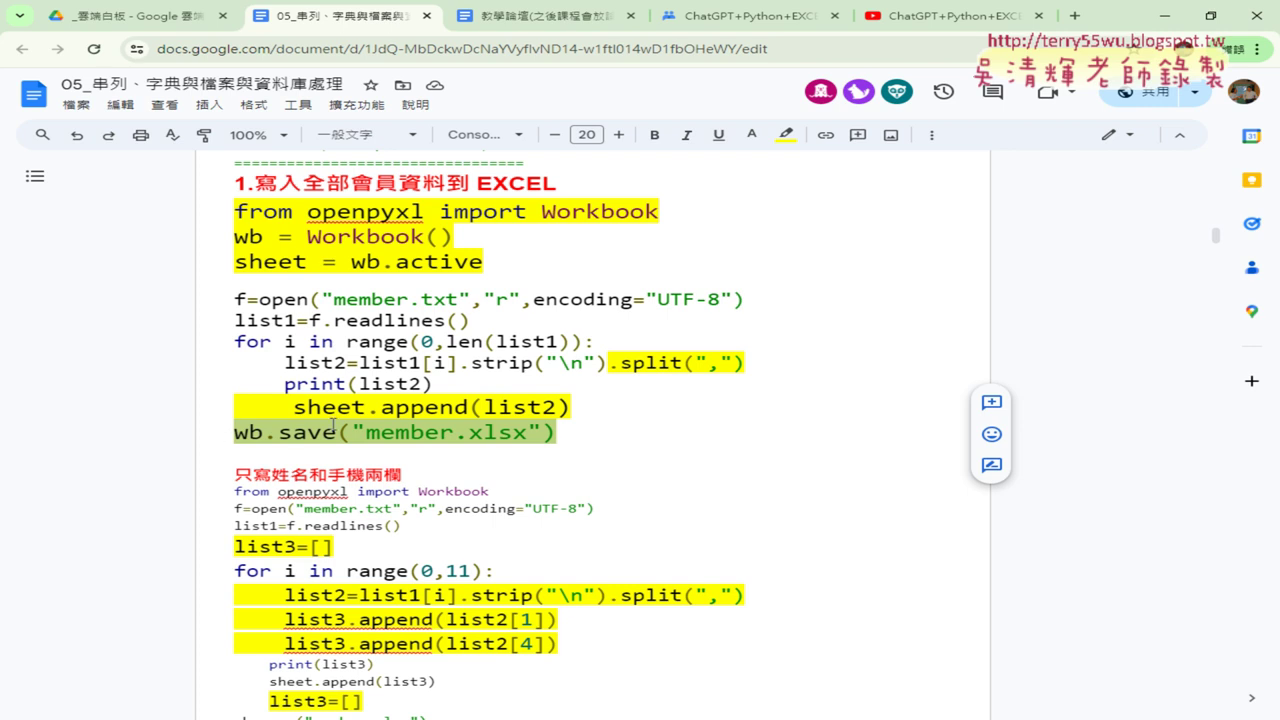
# - Scroll to the 詢問ChatGPT與回應(寫入EXCEL) section and highlight openpyxl in the prompt
pyautogui.scroll(-3, 448, 421)
pyautogui.scroll(-2, 591, 387)
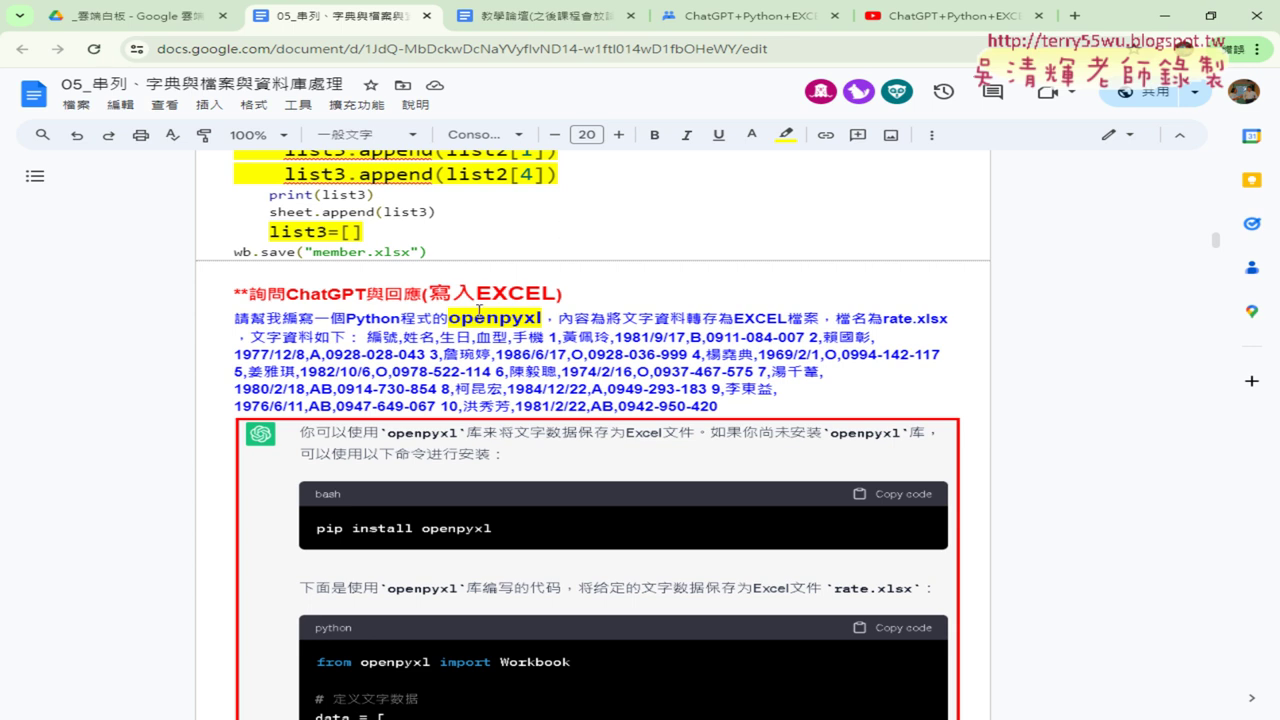
pyautogui.moveTo(451, 318); pyautogui.dragTo(545, 318)
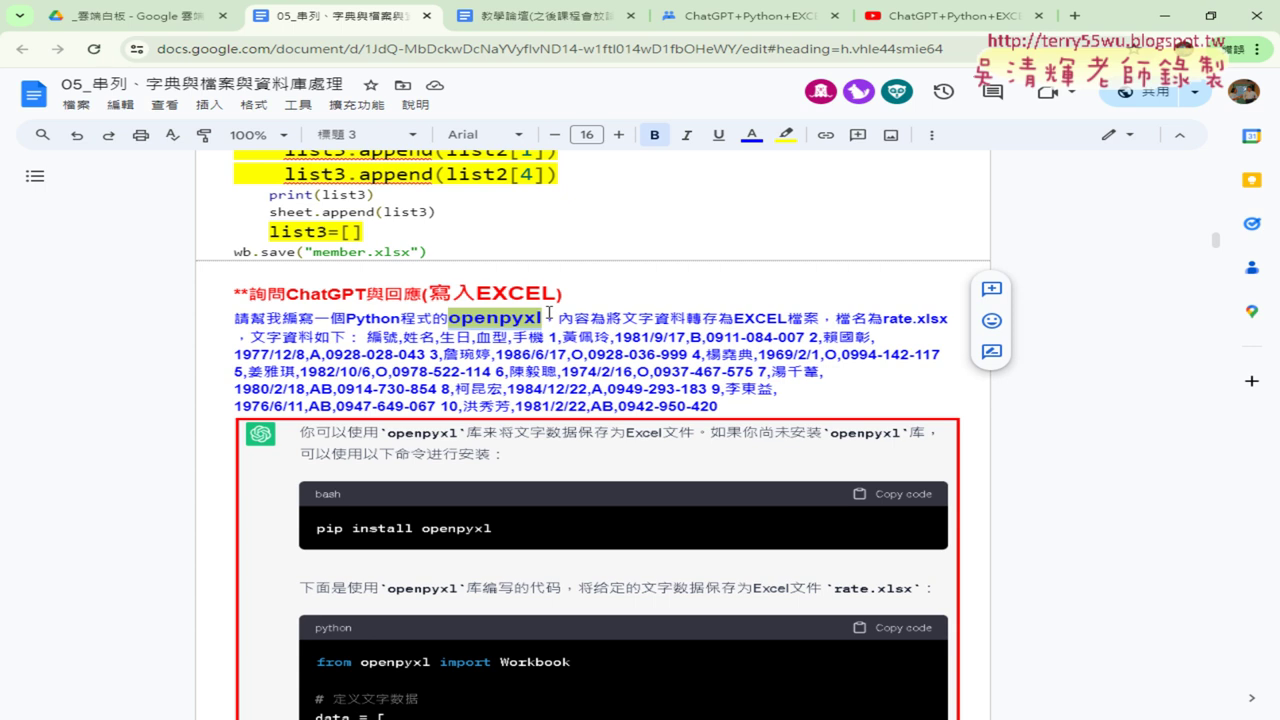
# - Scroll the notes down to the post-office merge section, then switch to the Google Drive tab
pyautogui.scroll(-3, 549, 314)
pyautogui.scroll(-3, 549, 314)
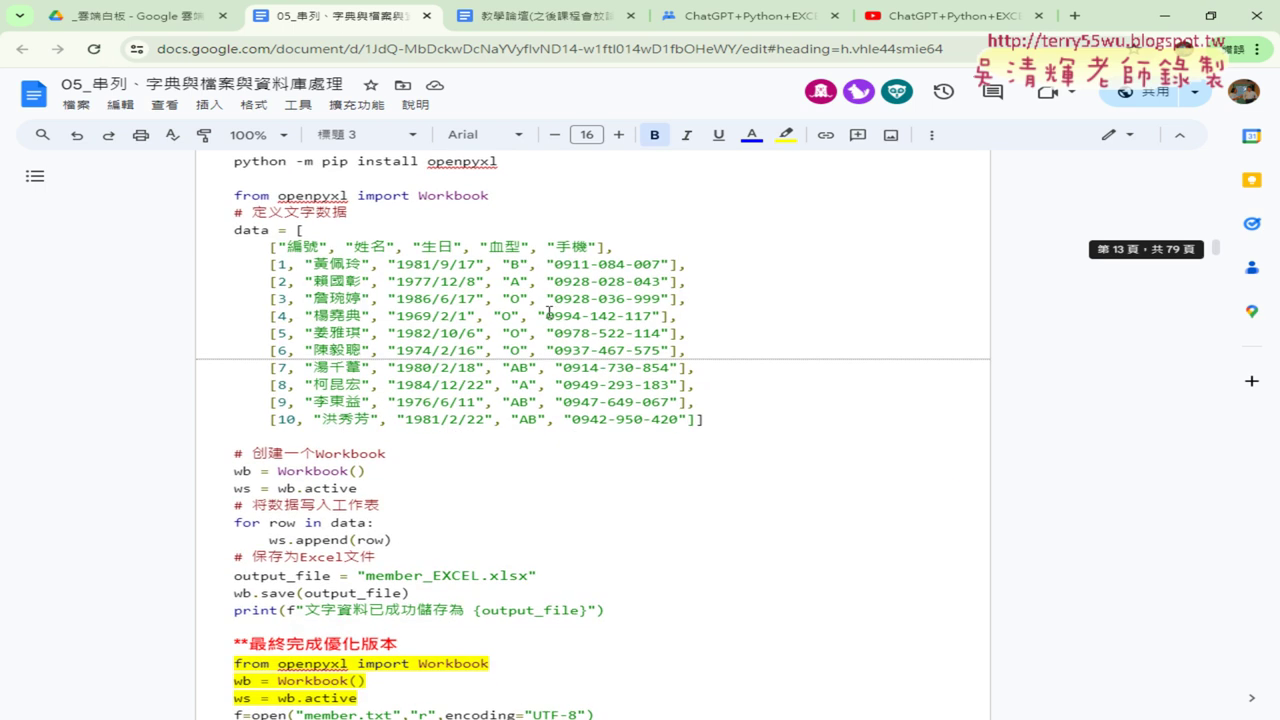
pyautogui.scroll(-5, 549, 314)
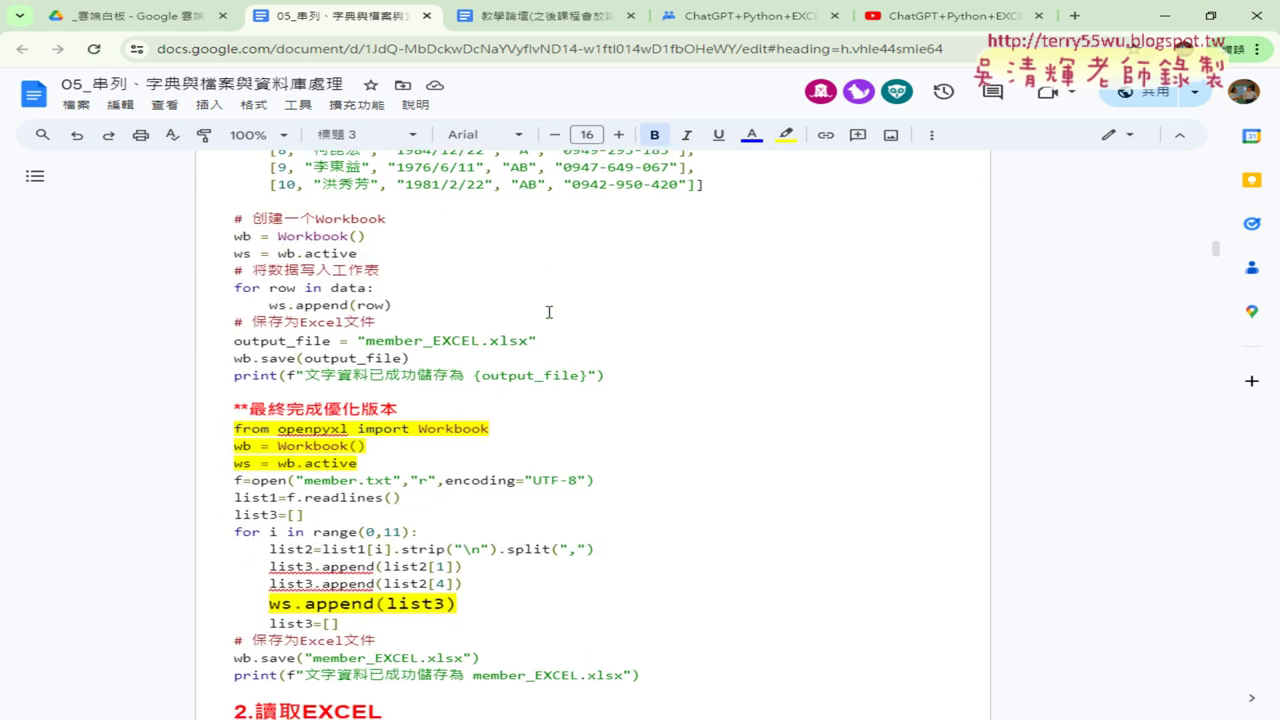
pyautogui.scroll(-2, 549, 312)
pyautogui.scroll(-3, 549, 312)
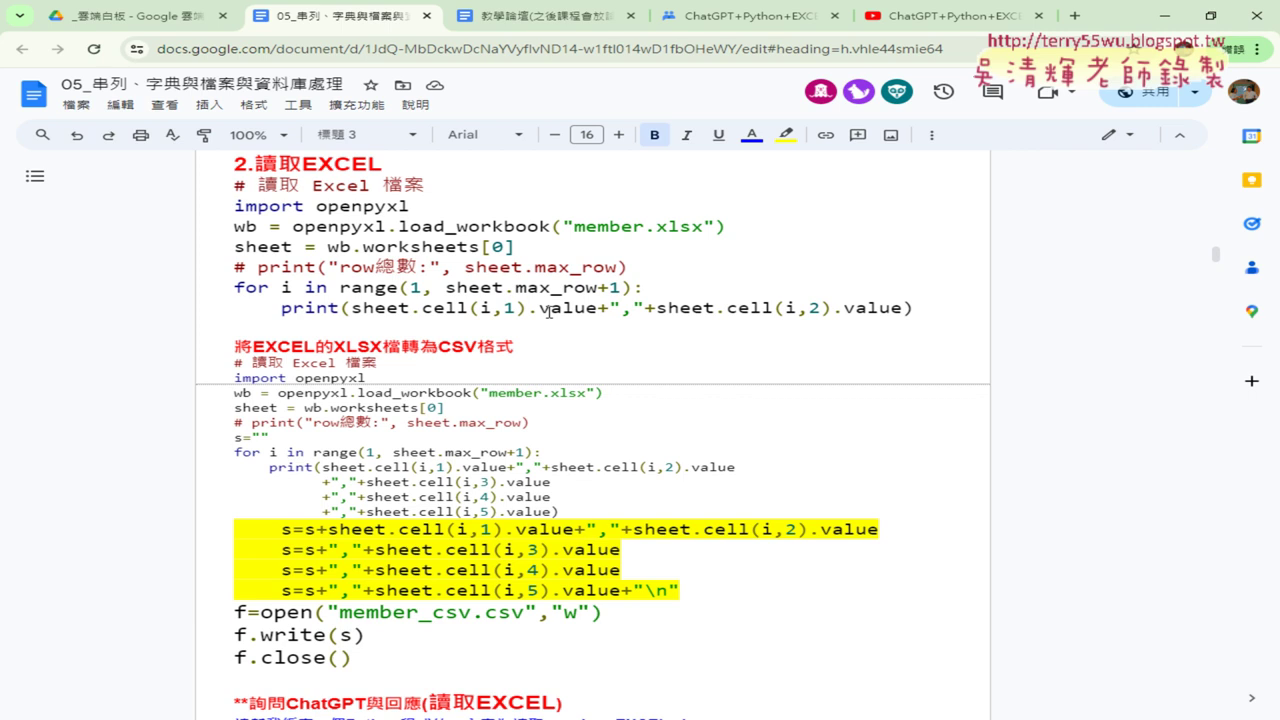
pyautogui.scroll(-4, 549, 314)
pyautogui.scroll(-4, 549, 314)
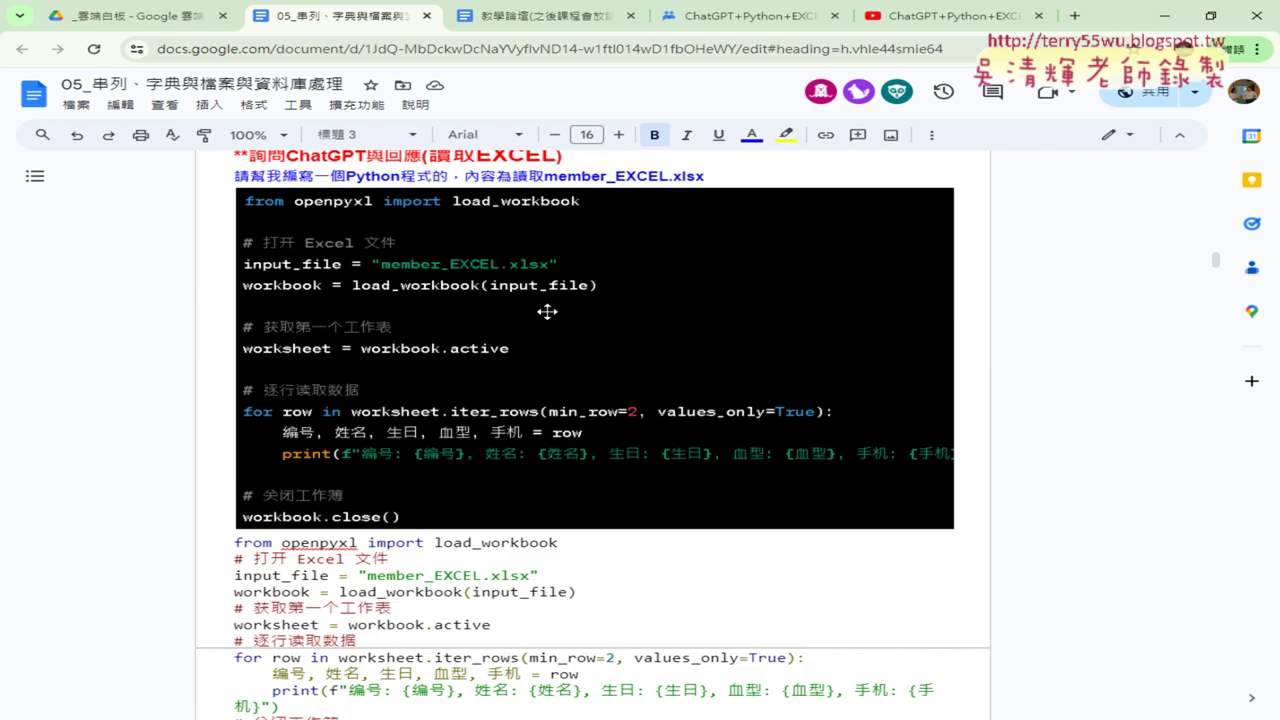
pyautogui.scroll(-4, 549, 313)
pyautogui.scroll(-2, 549, 312)
pyautogui.scroll(-1, 549, 312)
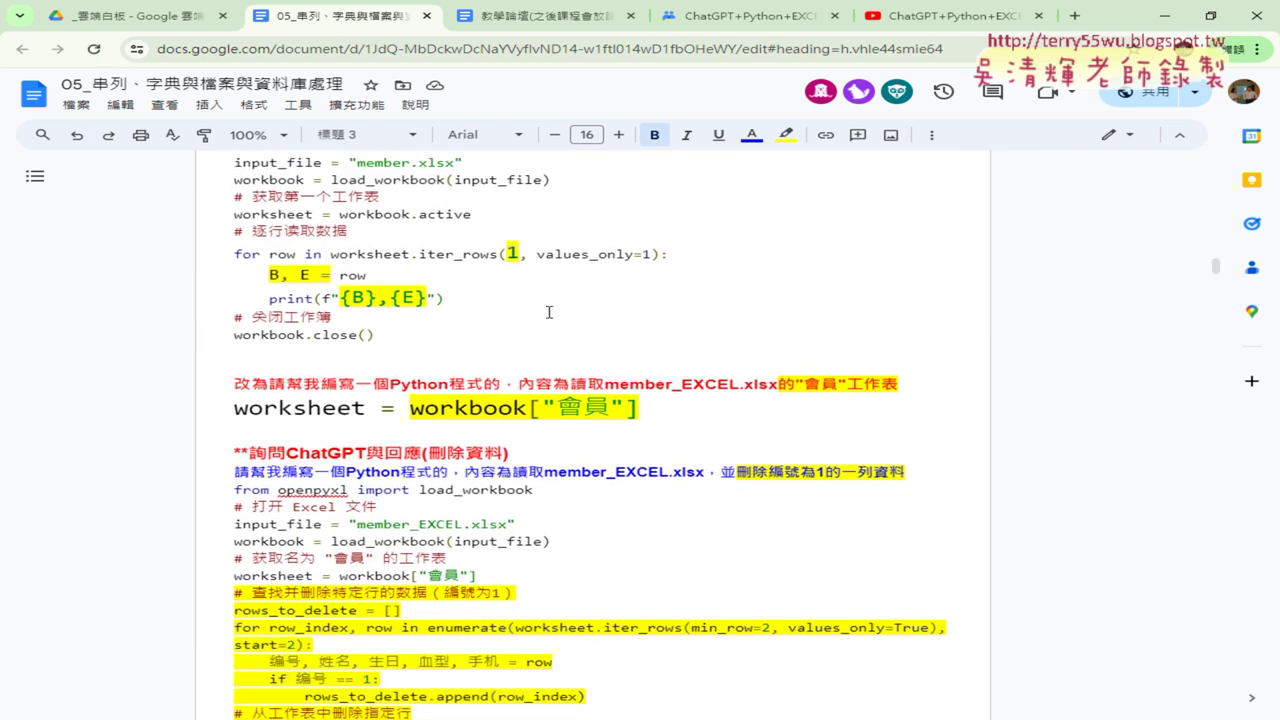
pyautogui.scroll(-3, 549, 312)
pyautogui.scroll(-3, 549, 312)
pyautogui.scroll(-2, 549, 312)
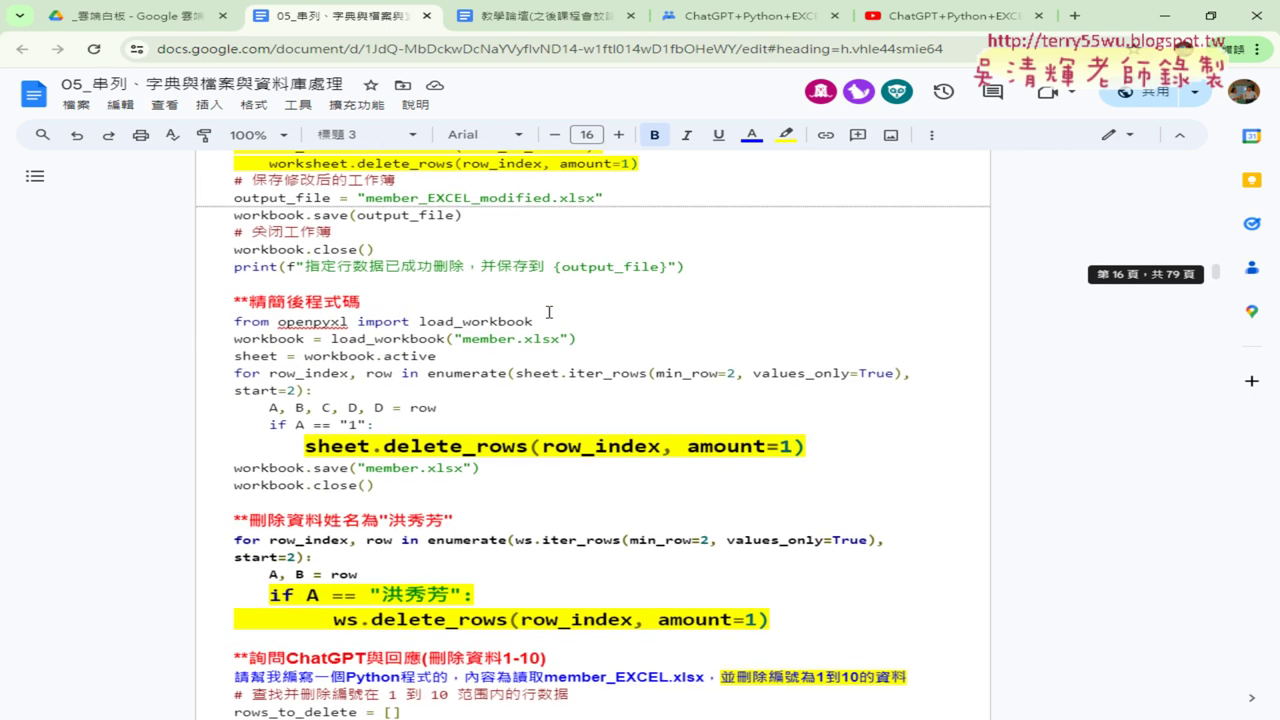
pyautogui.scroll(-5, 549, 312)
pyautogui.scroll(-3, 626, 252)
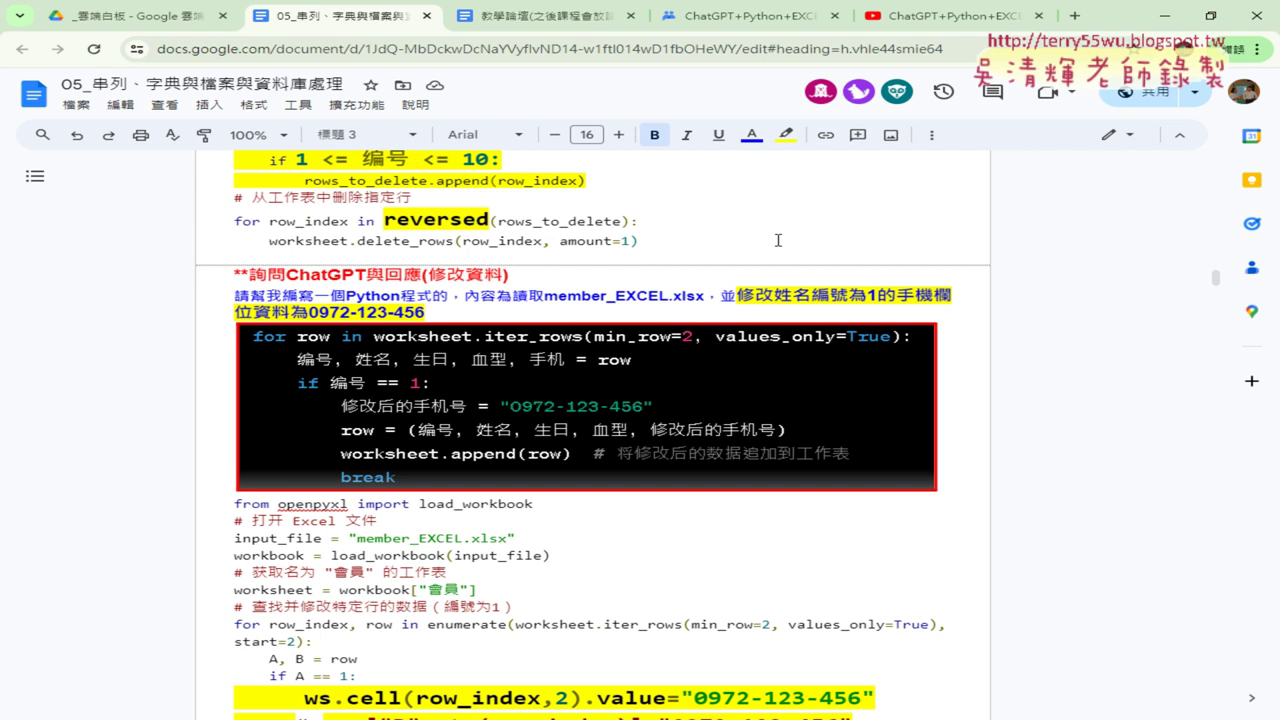
pyautogui.scroll(-5, 778, 240)
pyautogui.scroll(-2, 777, 250)
pyautogui.scroll(-5, 776, 270)
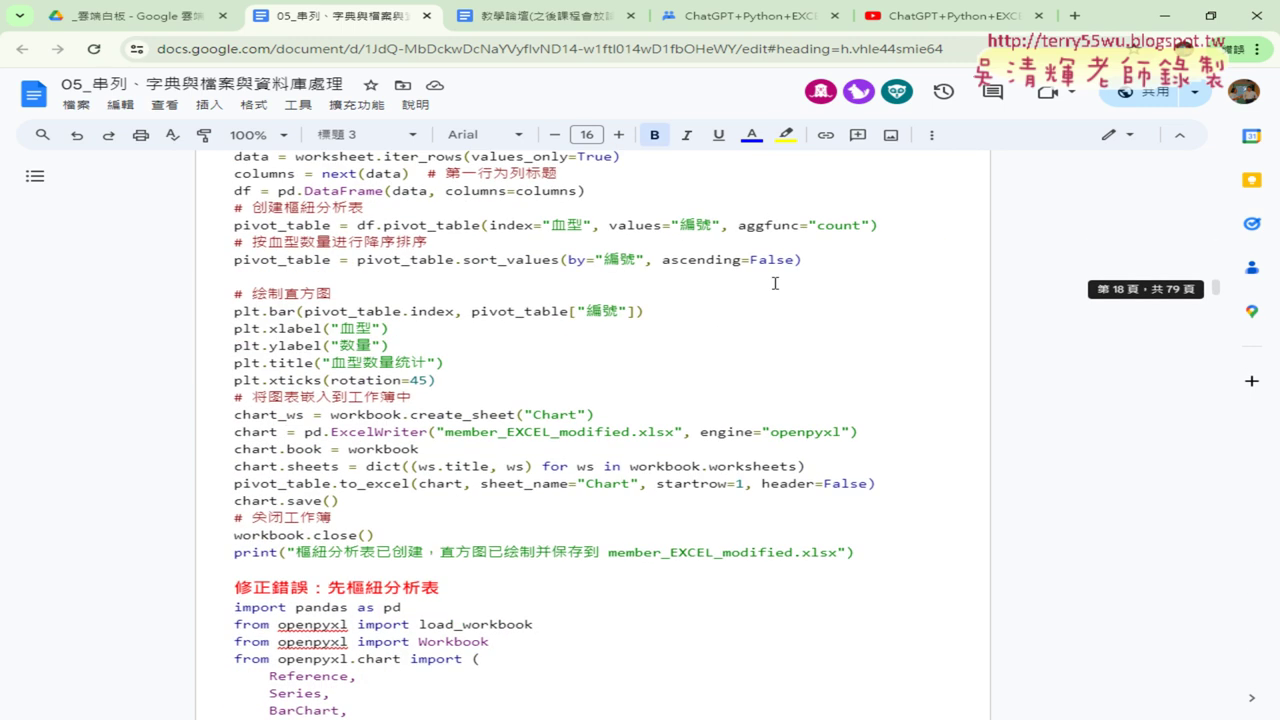
pyautogui.scroll(-1, 775, 284)
pyautogui.scroll(-3, 775, 284)
pyautogui.scroll(-2, 775, 284)
pyautogui.scroll(-3, 775, 284)
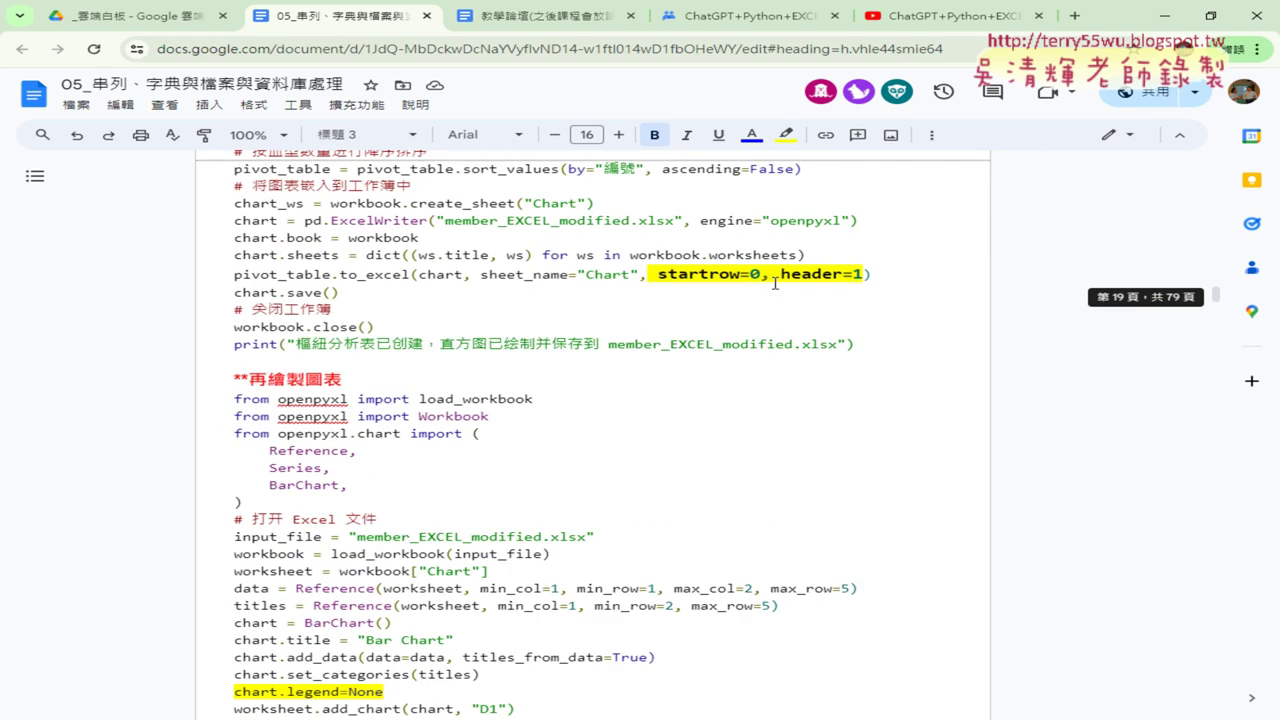
pyautogui.scroll(-2, 775, 284)
pyautogui.scroll(-1, 775, 284)
pyautogui.scroll(-2, 775, 284)
pyautogui.scroll(-2, 775, 284)
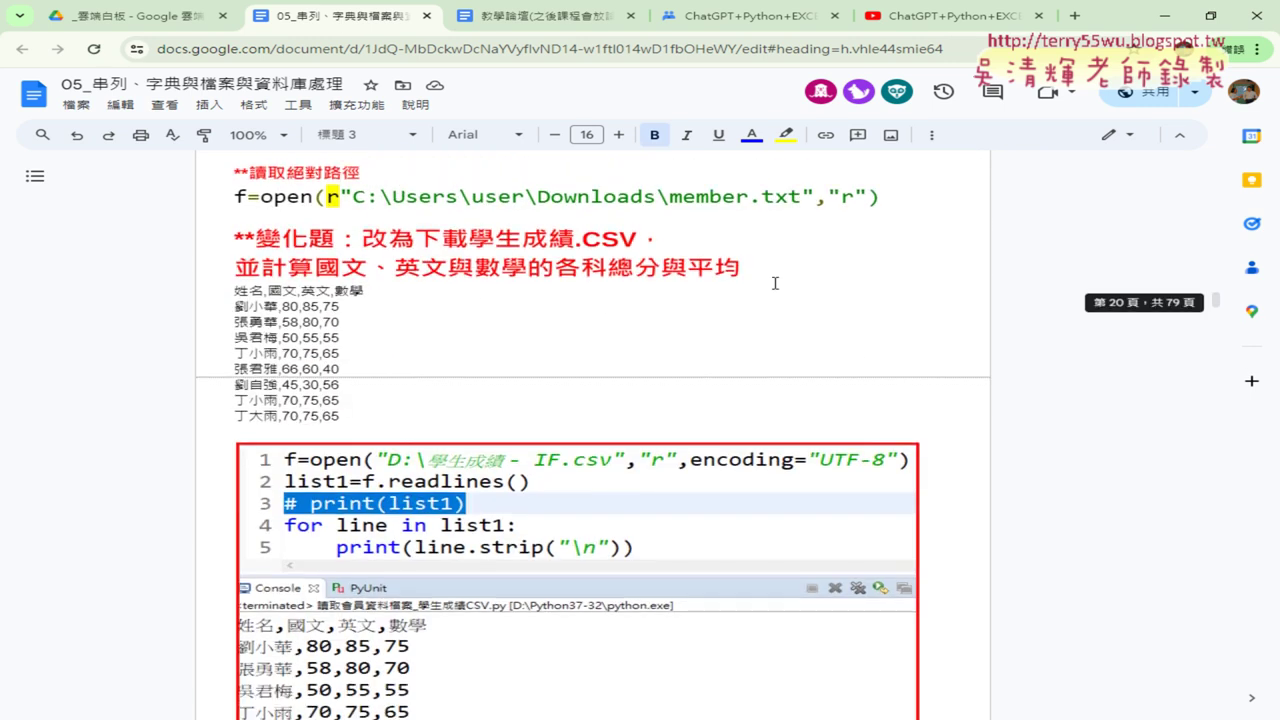
pyautogui.scroll(-3, 773, 283)
pyautogui.scroll(-3, 771, 280)
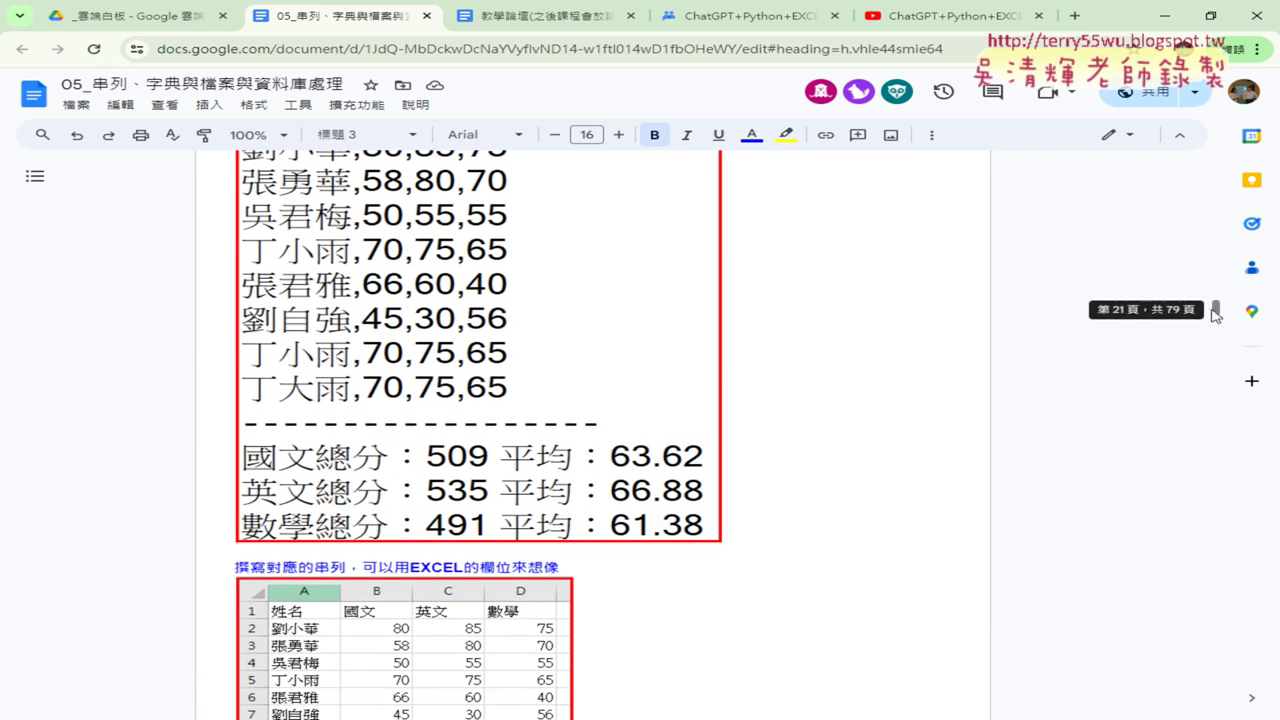
pyautogui.moveTo(1214, 308)
pyautogui.mouseDown()
pyautogui.moveTo(1222, 375)
pyautogui.moveTo(1220, 362)
pyautogui.mouseUp()
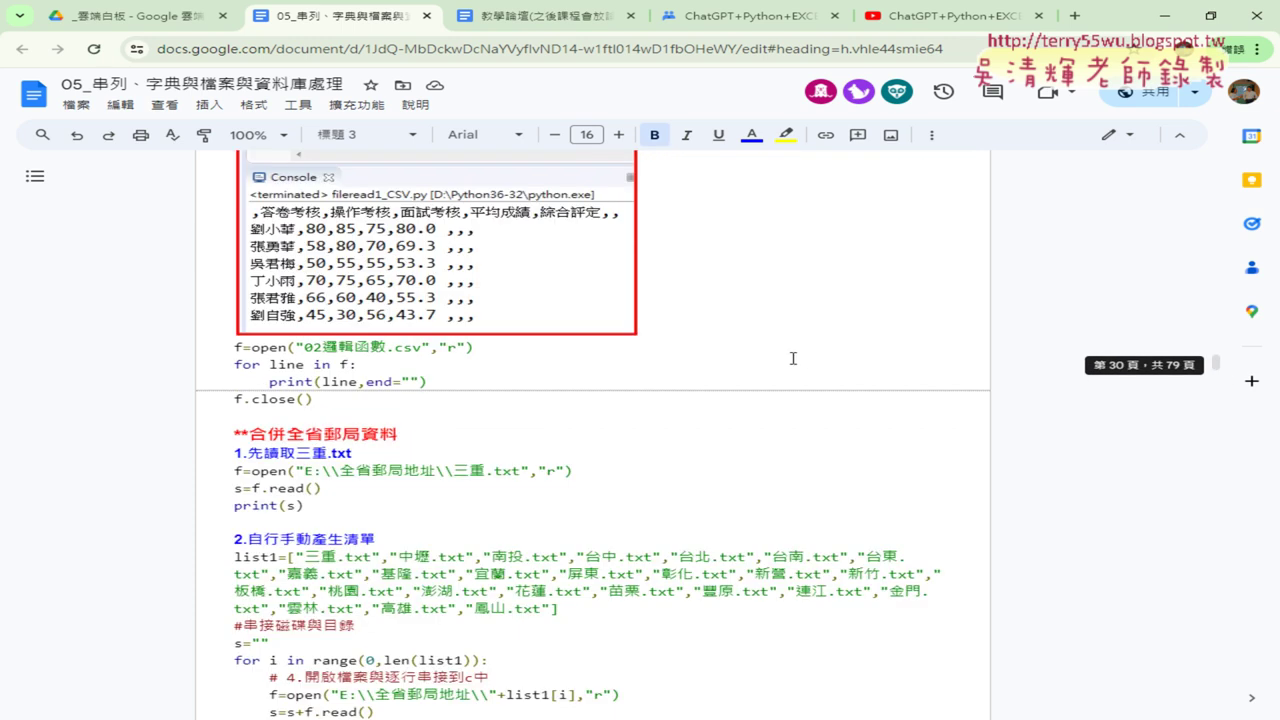
pyautogui.click(125, 16)
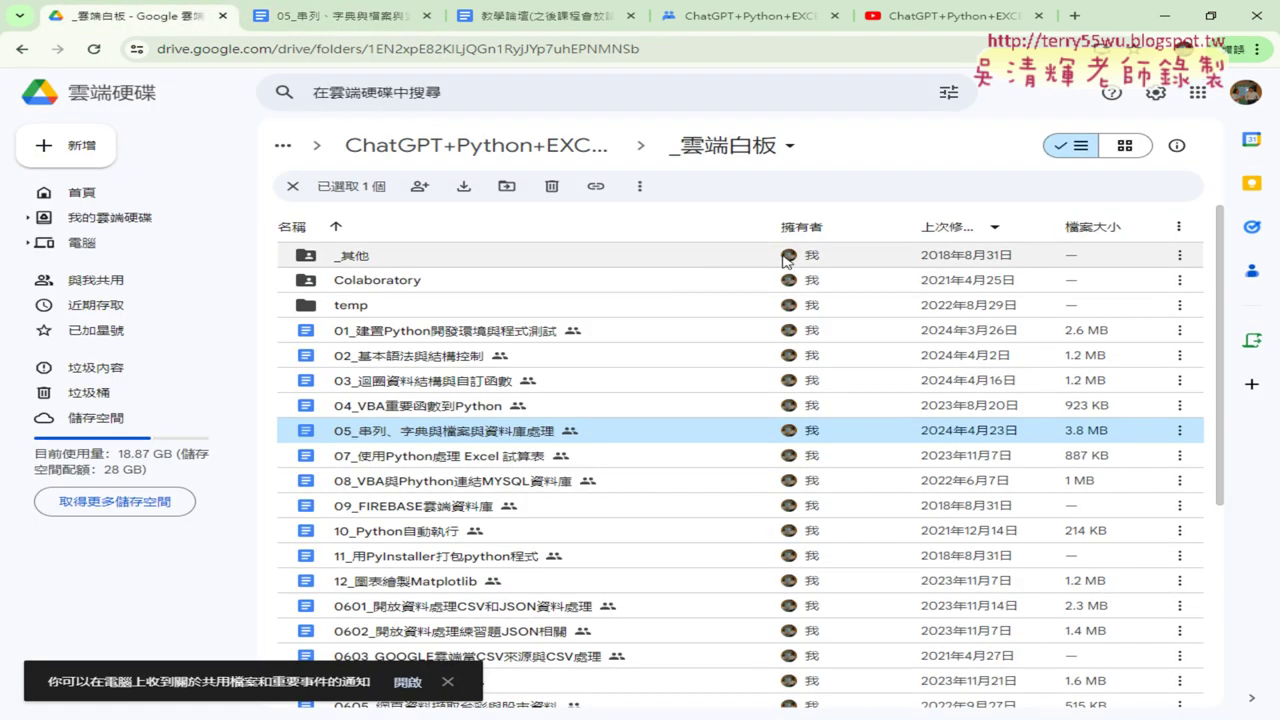
# - Open the 02_範例檔 folder, preview 全省郵局地址.zip, then download it to the computer
pyautogui.click(565, 148)
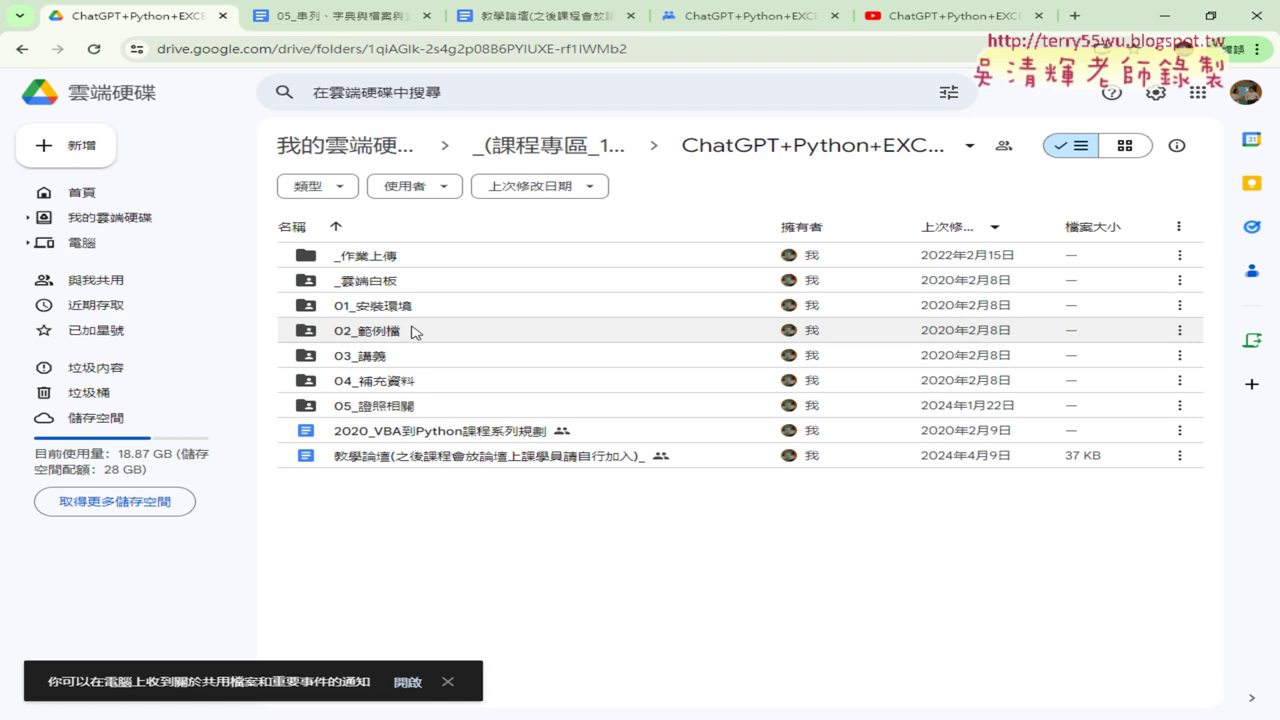
pyautogui.doubleClick(414, 331)
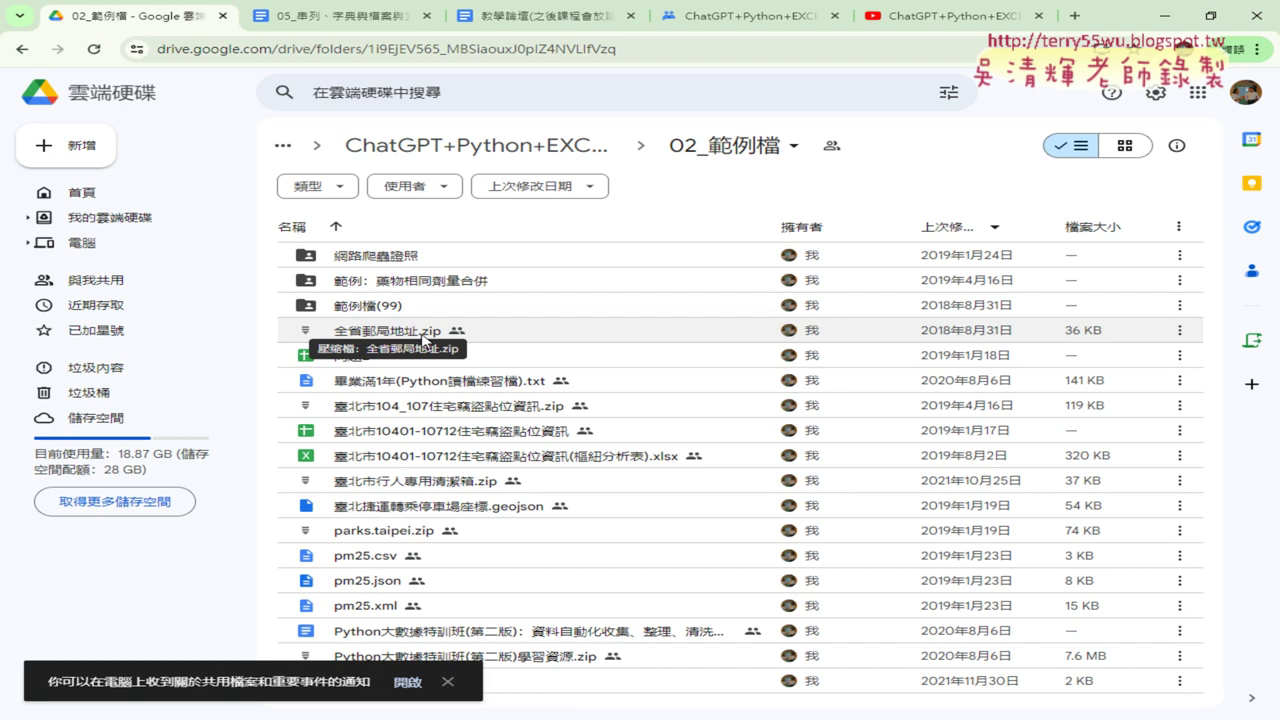
pyautogui.rightClick(422, 337)
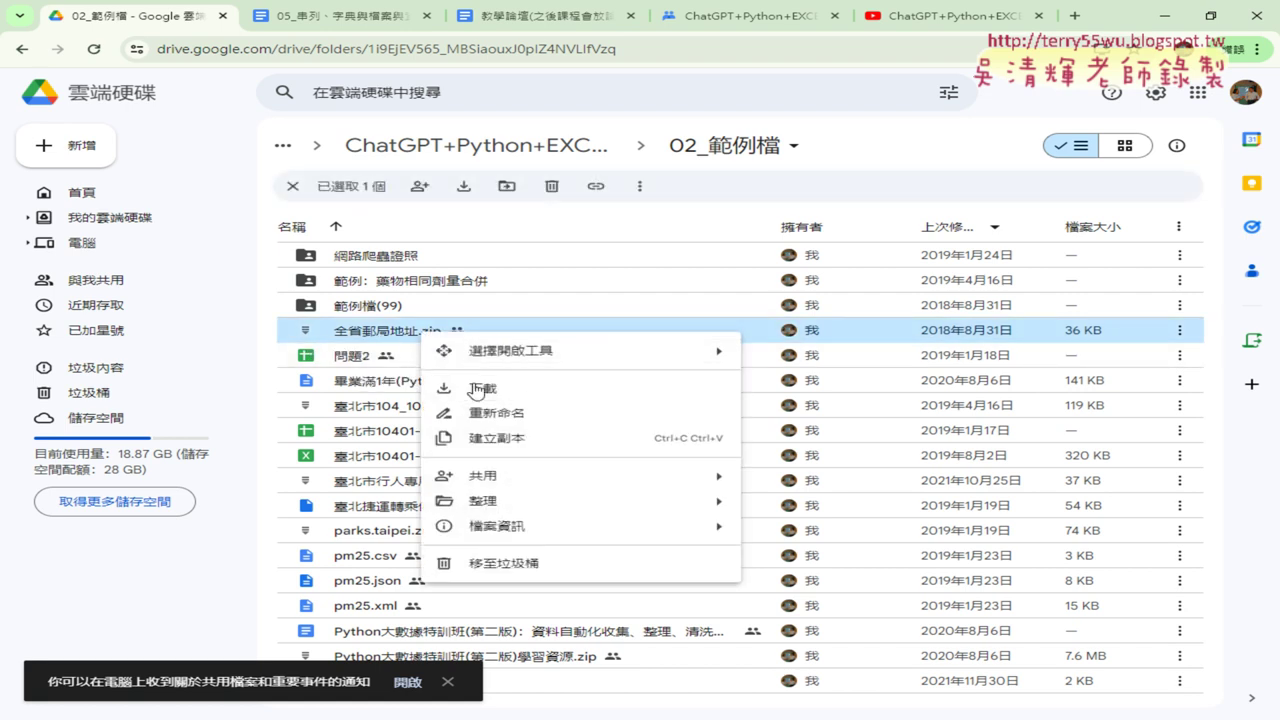
pyautogui.click(390, 330)
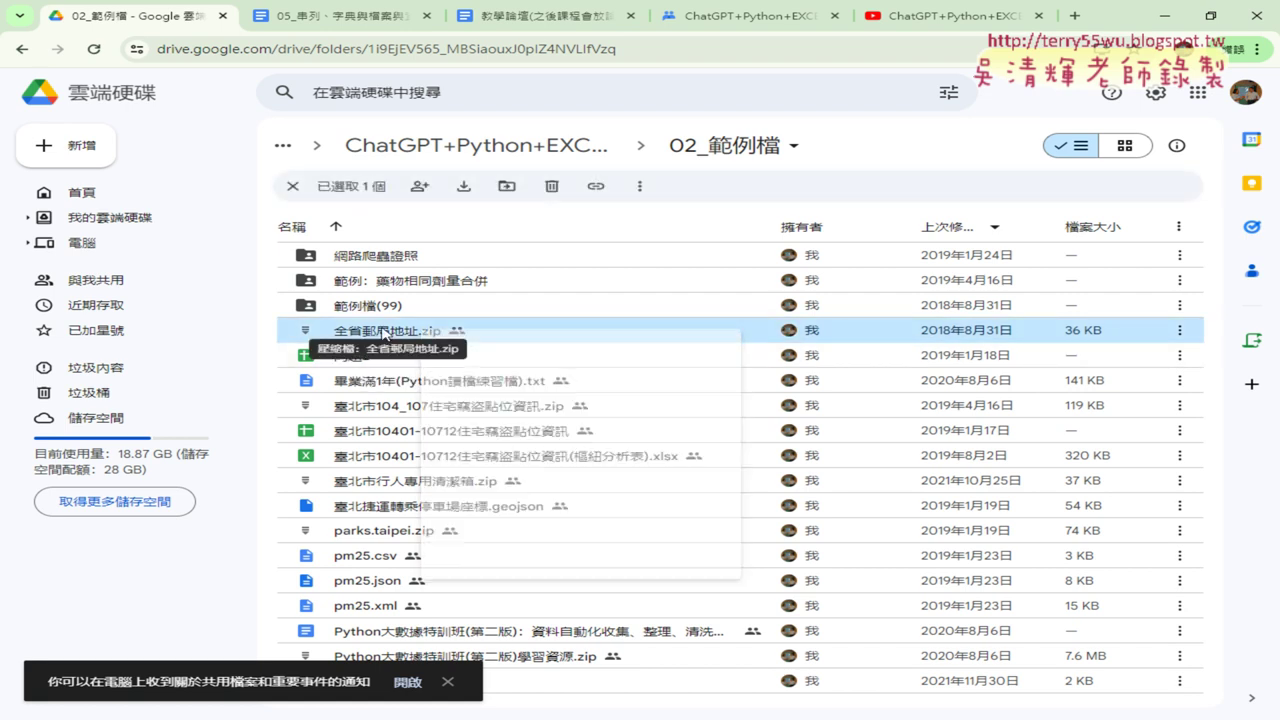
pyautogui.doubleClick(390, 330)
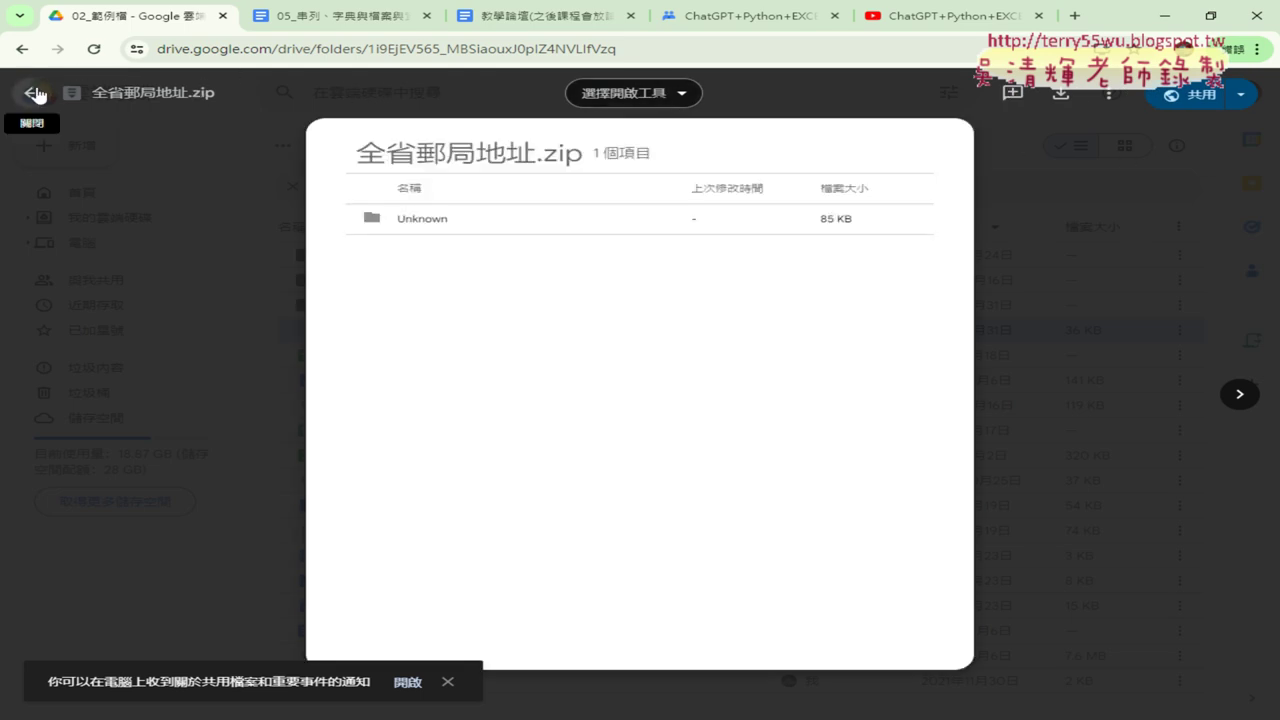
pyautogui.click(36, 94)
pyautogui.rightClick(407, 330)
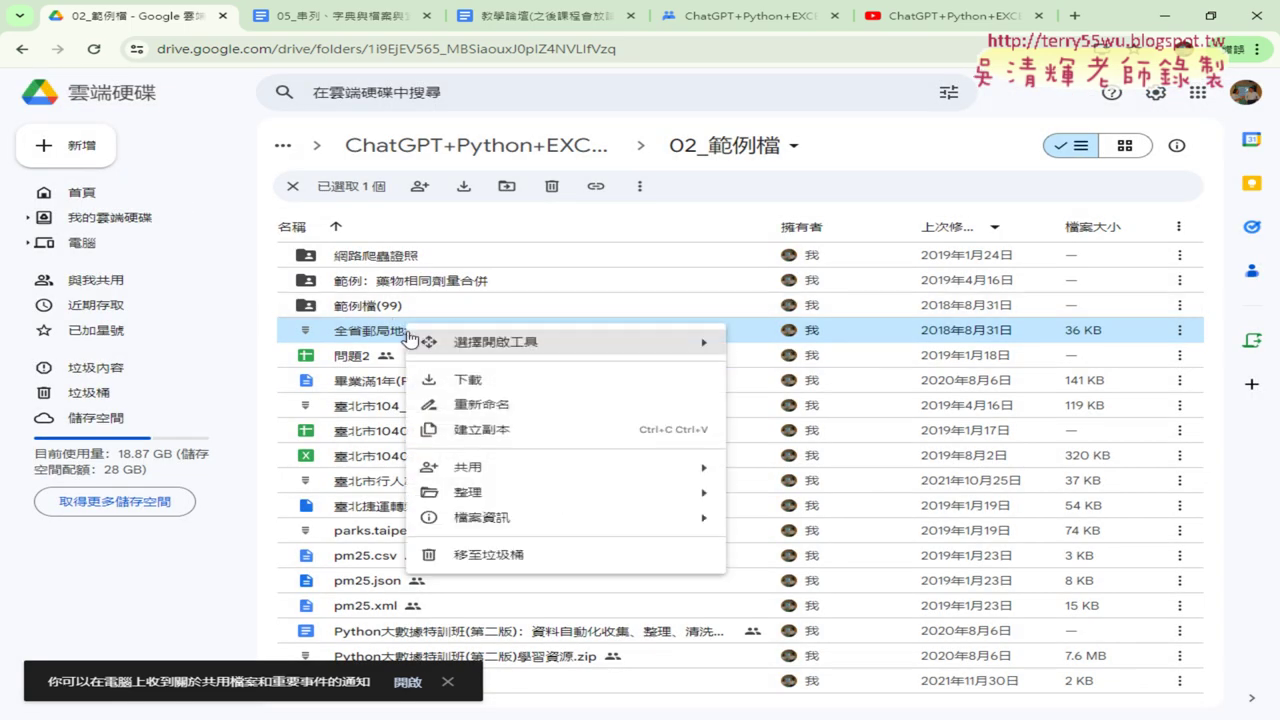
pyautogui.click(500, 384)
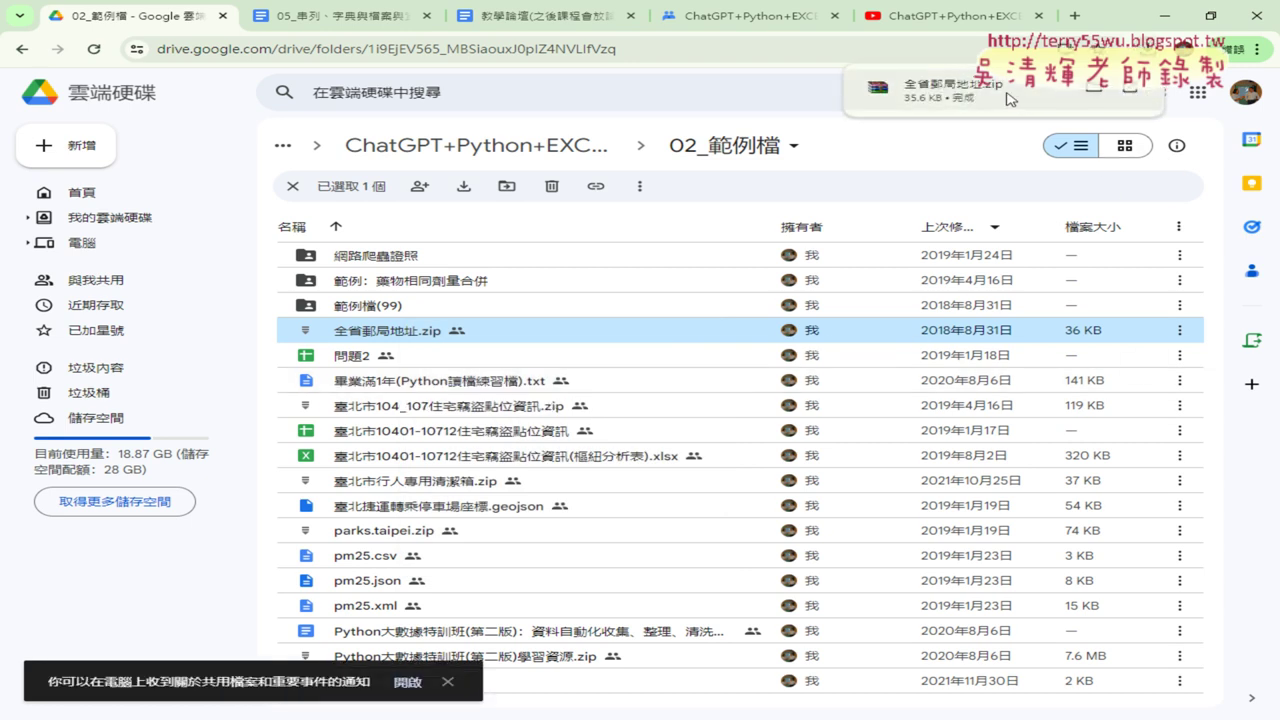
# - Open the downloaded ZIP in WinRAR and arrange it beside Explorer showing drive E:
pyautogui.click(1010, 98)
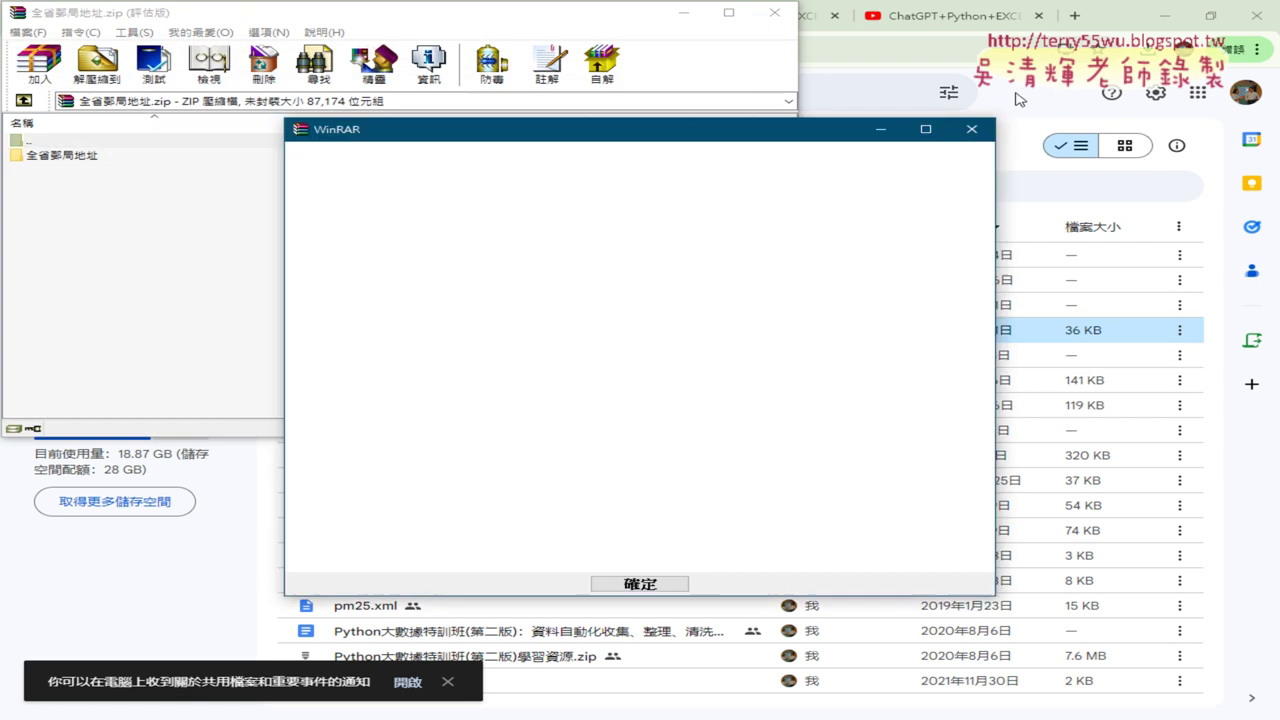
pyautogui.click(971, 129)
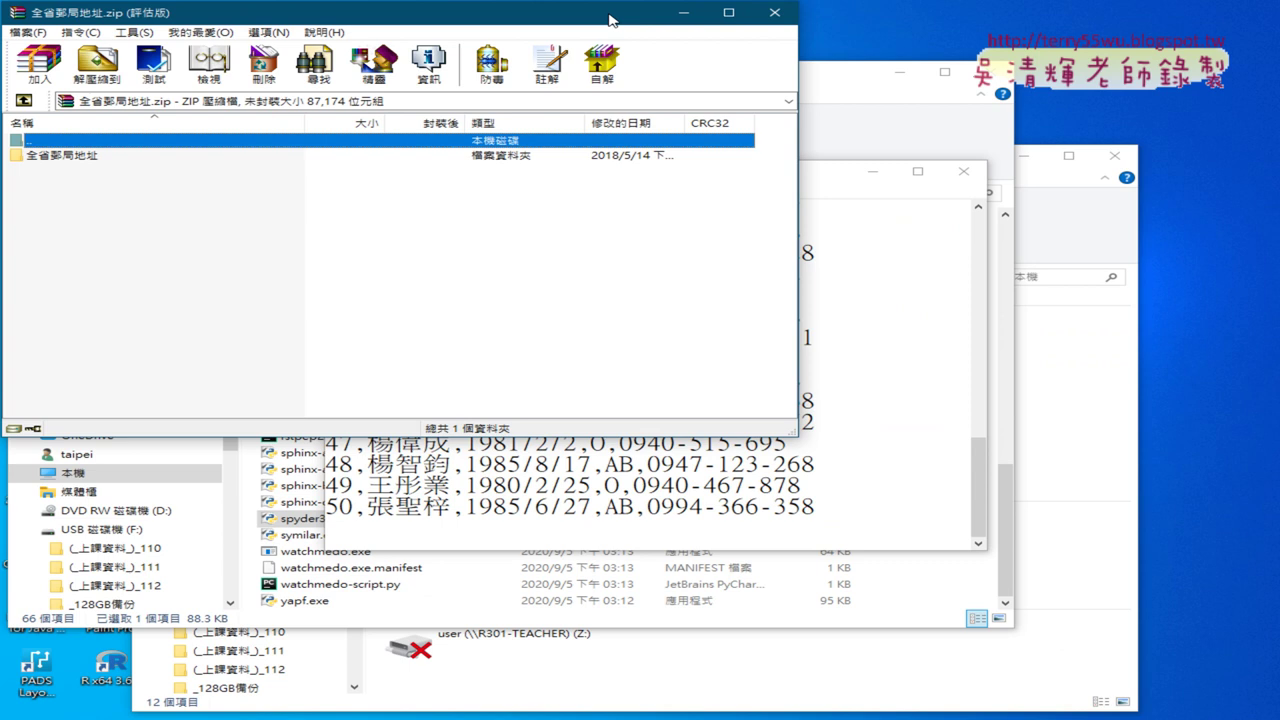
pyautogui.moveTo(607, 20); pyautogui.dragTo(1032, 185)
pyautogui.click(898, 72)
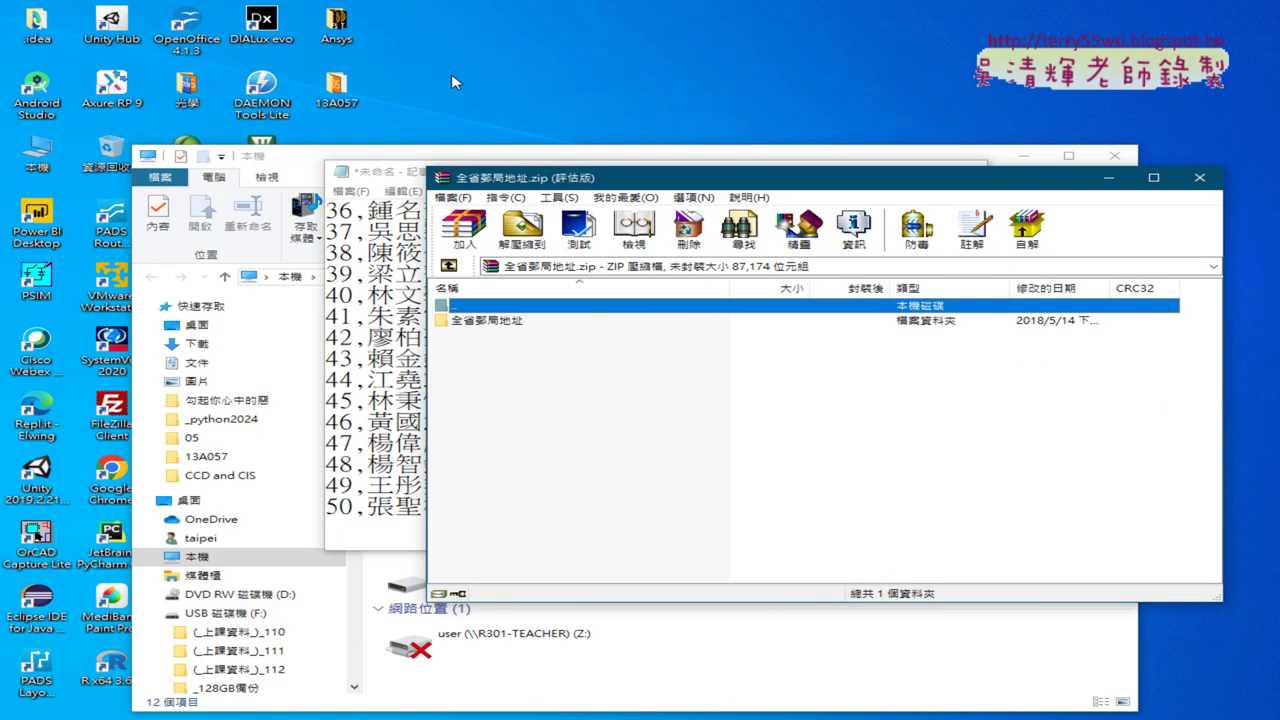
pyautogui.moveTo(307, 157); pyautogui.dragTo(261, 57)
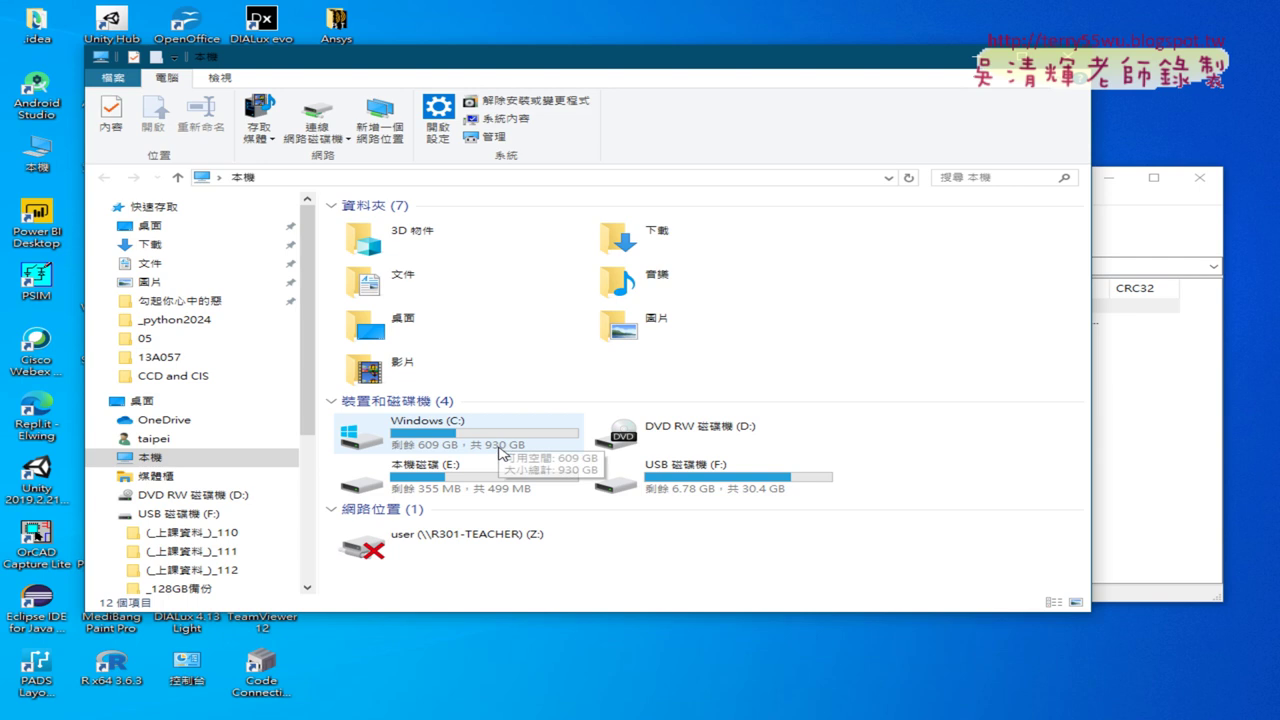
pyautogui.doubleClick(513, 487)
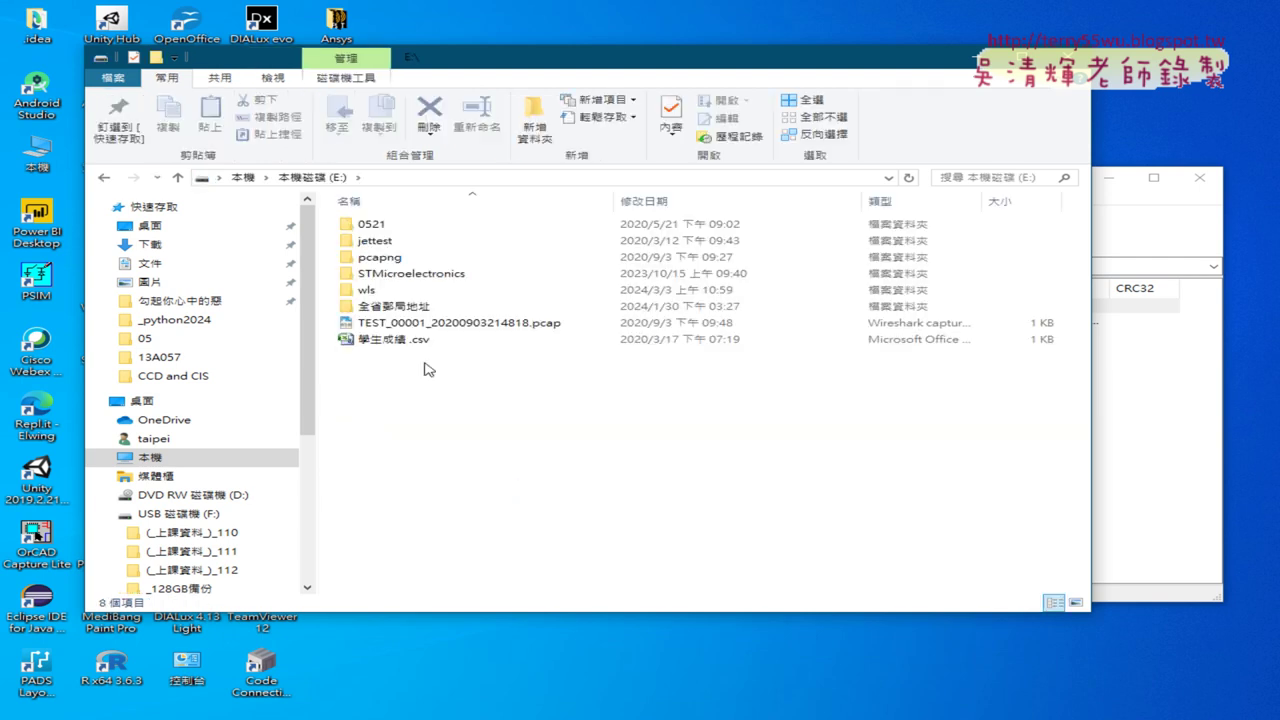
# - Compare the archive's 全省郵局地址 folder with the old copy on E:, then delete the old folder
pyautogui.doubleClick(405, 307)
pyautogui.doubleClick(395, 306)
pyautogui.click(395, 306)
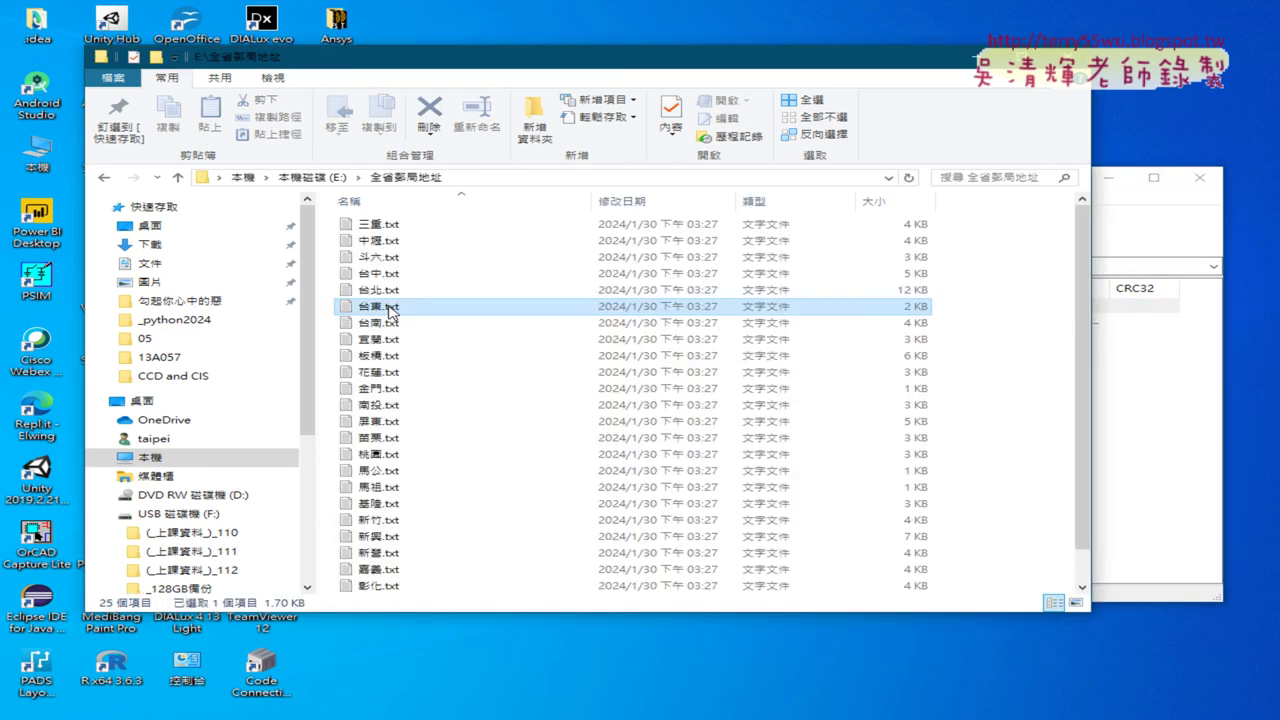
pyautogui.click(105, 178)
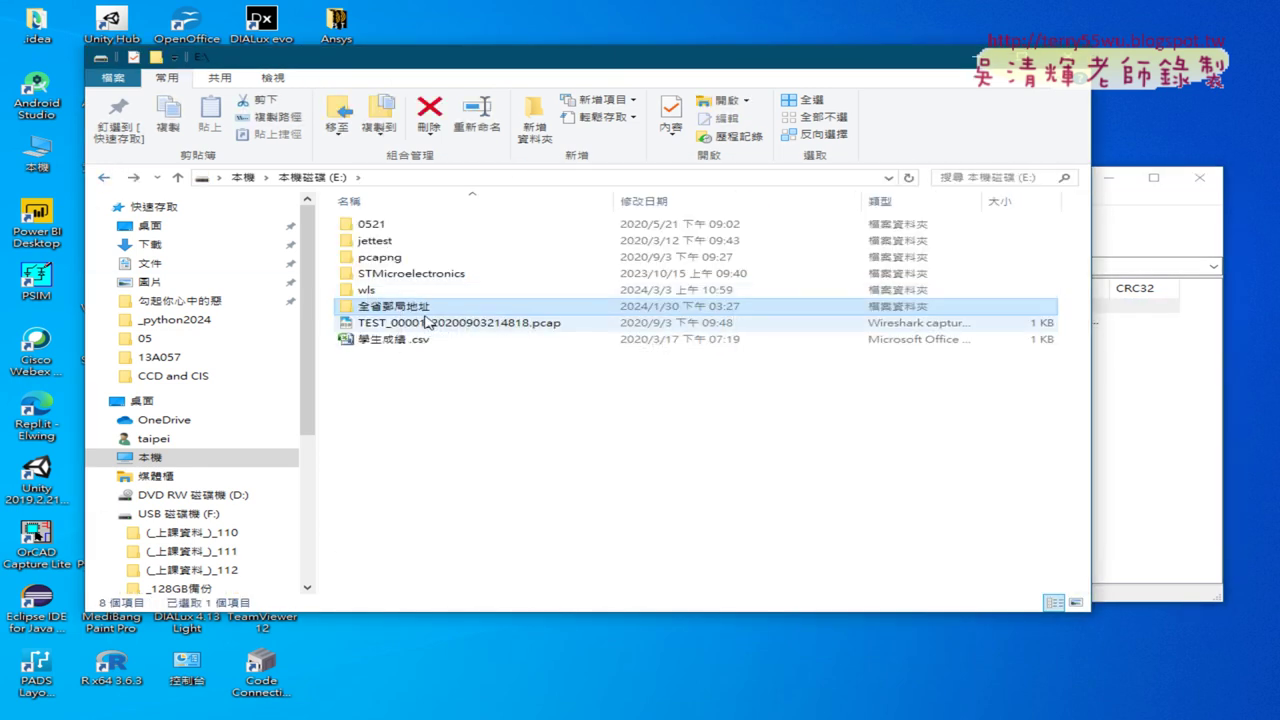
pyautogui.rightClick(422, 306)
pyautogui.click(286, 632)
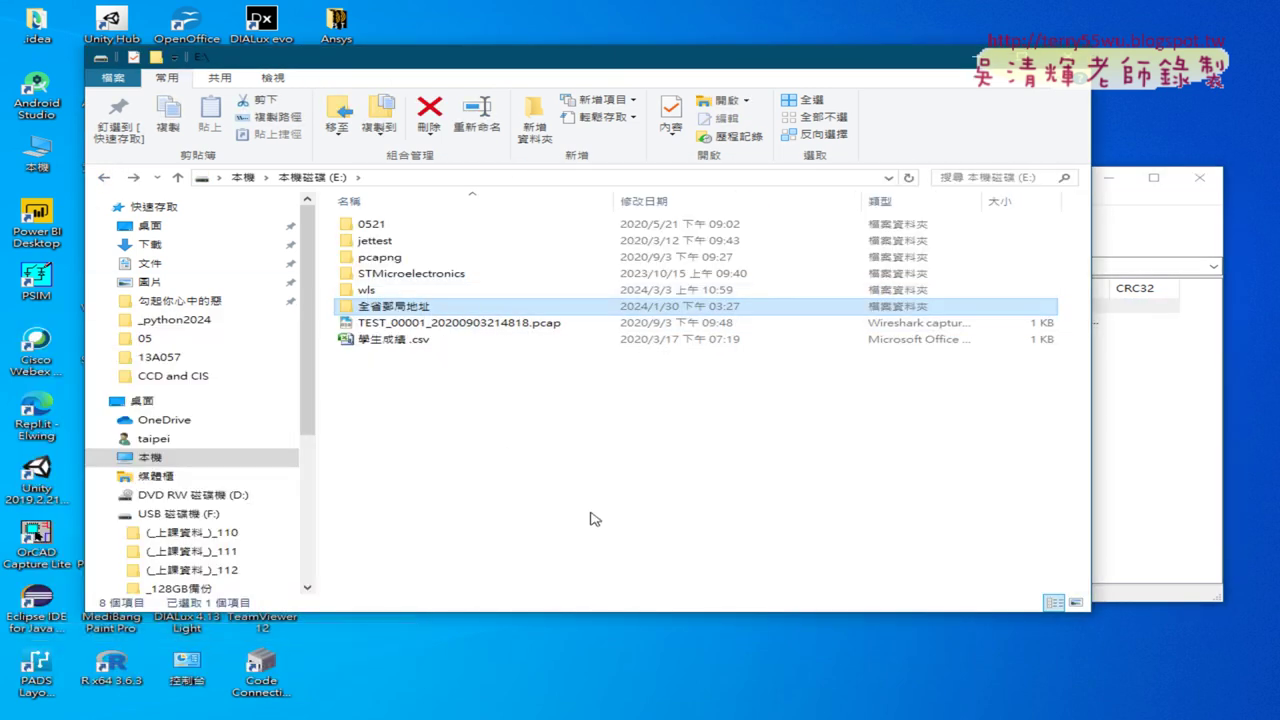
# - Drag 全省郵局地址 from the archive into E:, close WinRAR, and open the extracted folder
pyautogui.click(1205, 456)
pyautogui.click(477, 321)
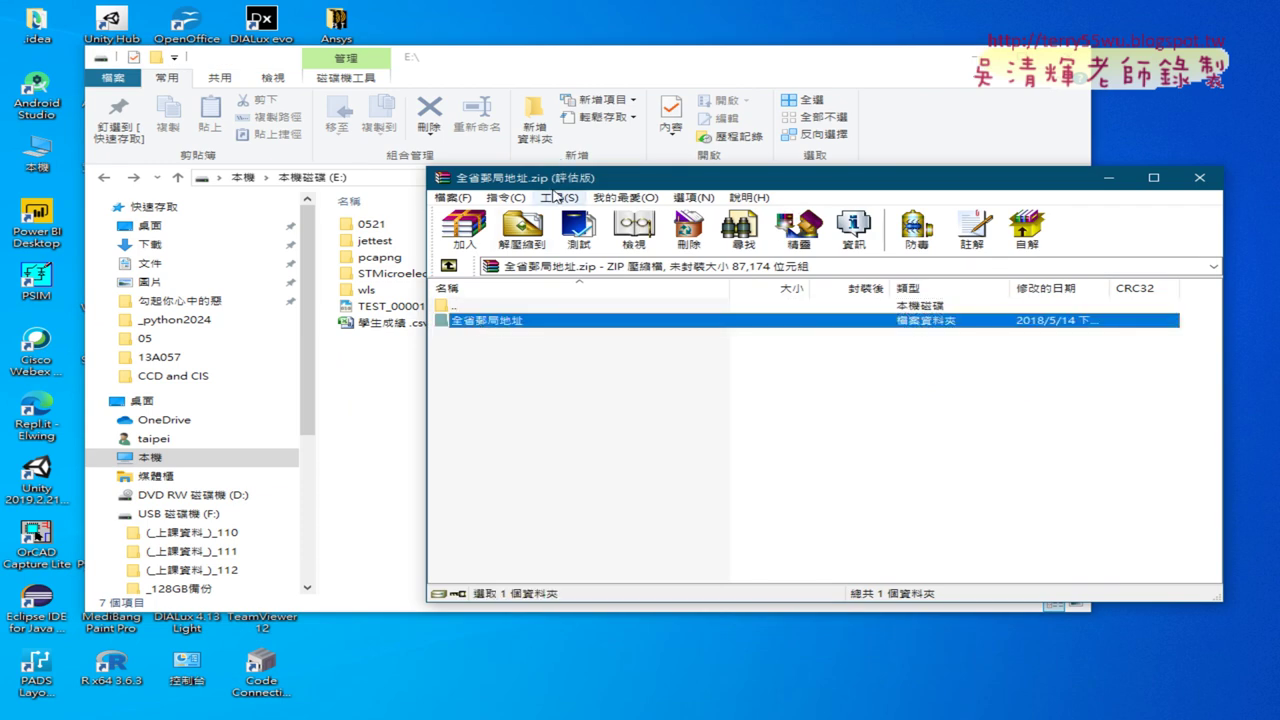
pyautogui.moveTo(471, 332); pyautogui.dragTo(396, 390)
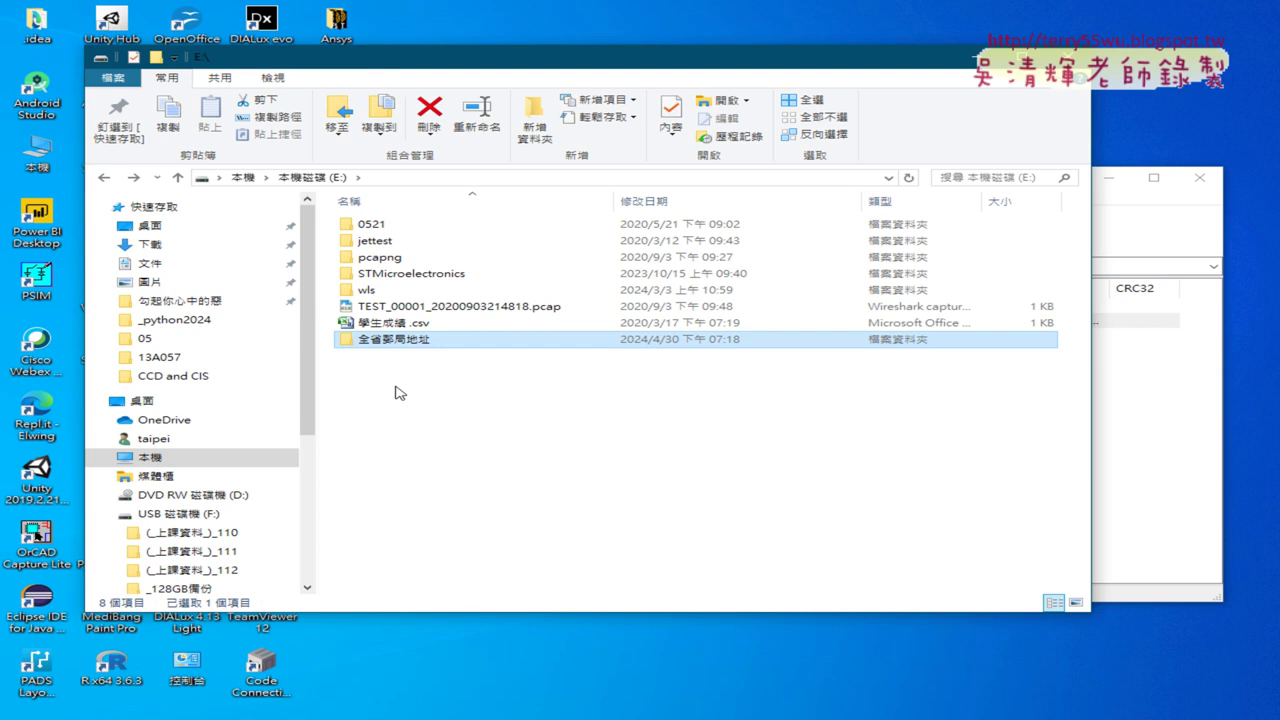
pyautogui.click(1180, 438)
pyautogui.click(1200, 182)
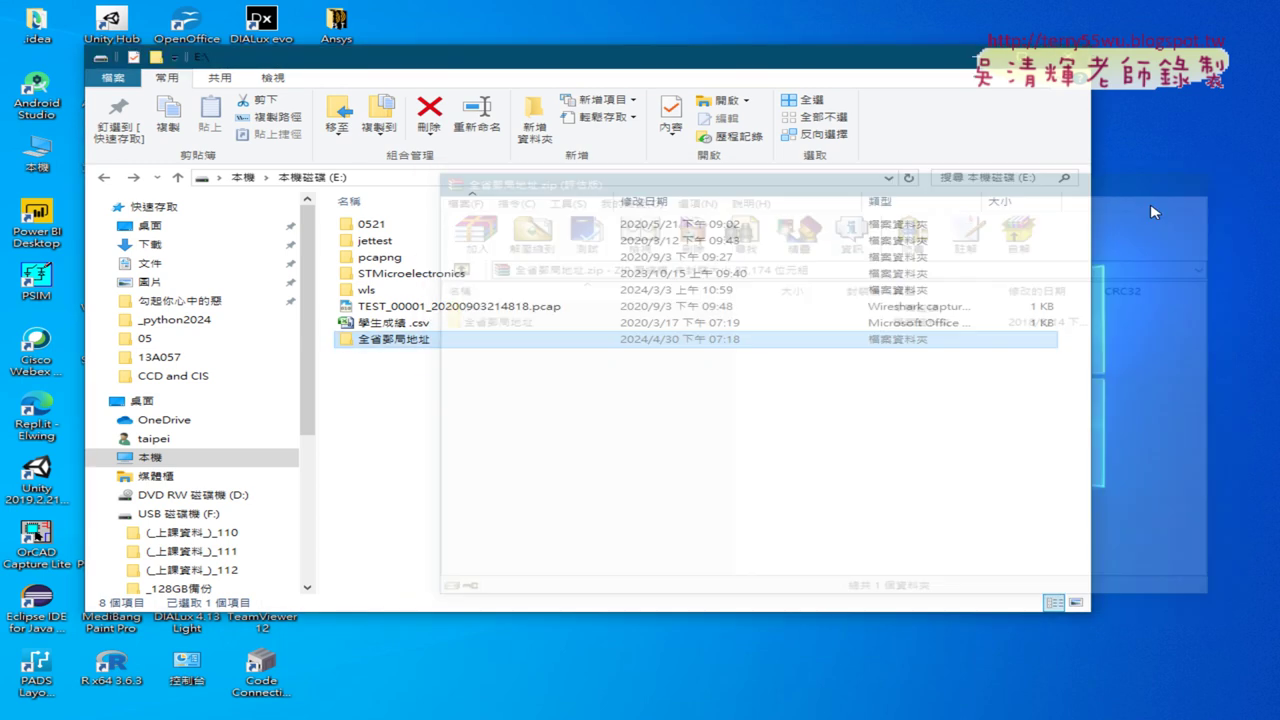
pyautogui.doubleClick(400, 345)
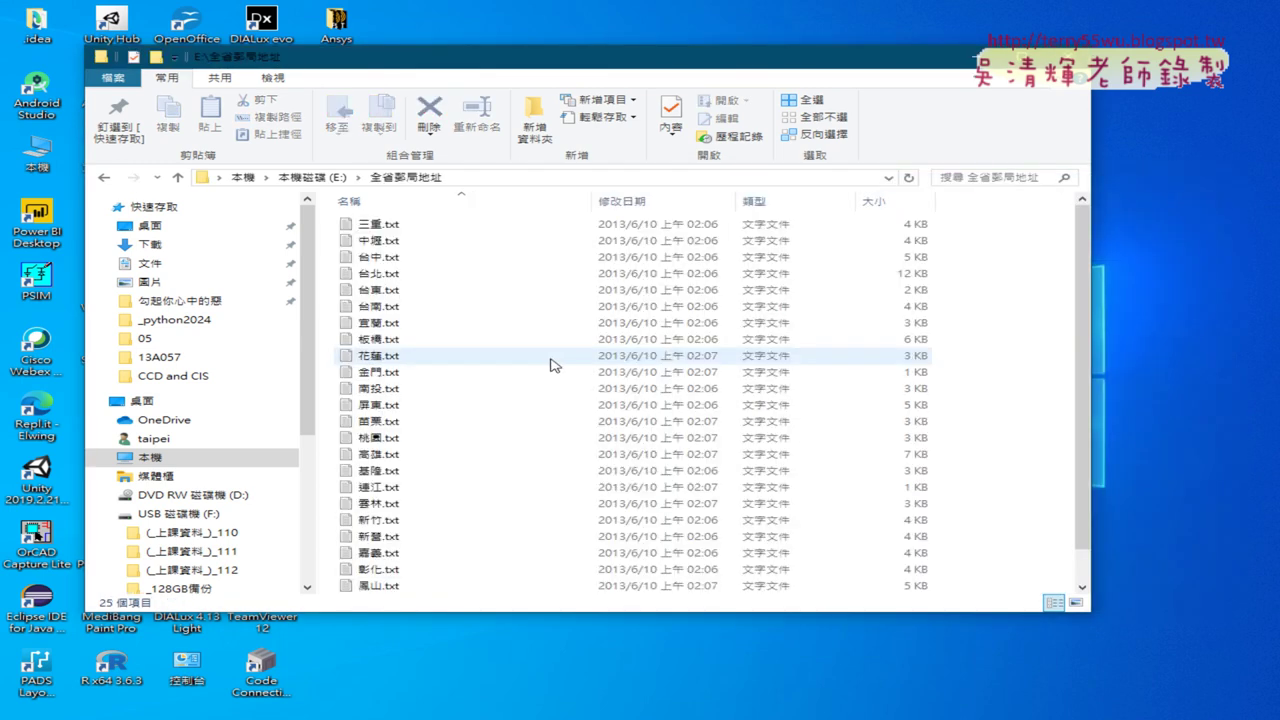
pyautogui.scroll(-1, 553, 363)
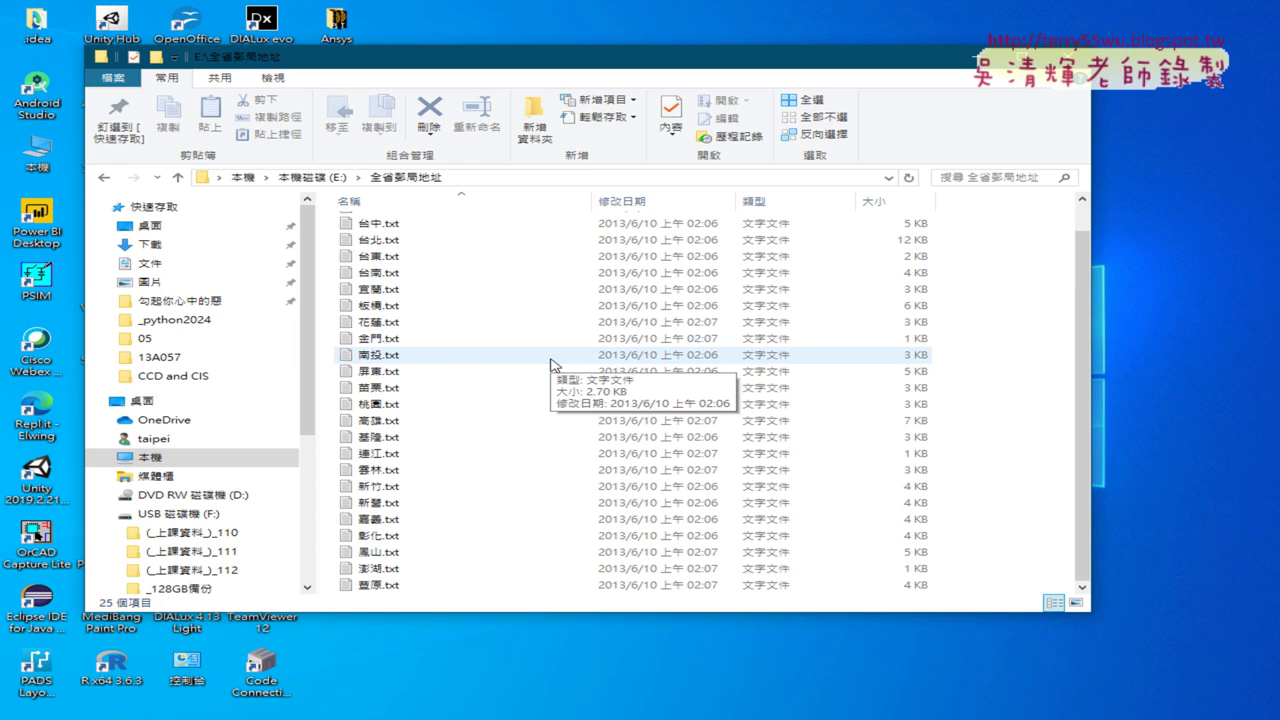
pyautogui.moveTo(728, 610); pyautogui.dragTo(723, 716)
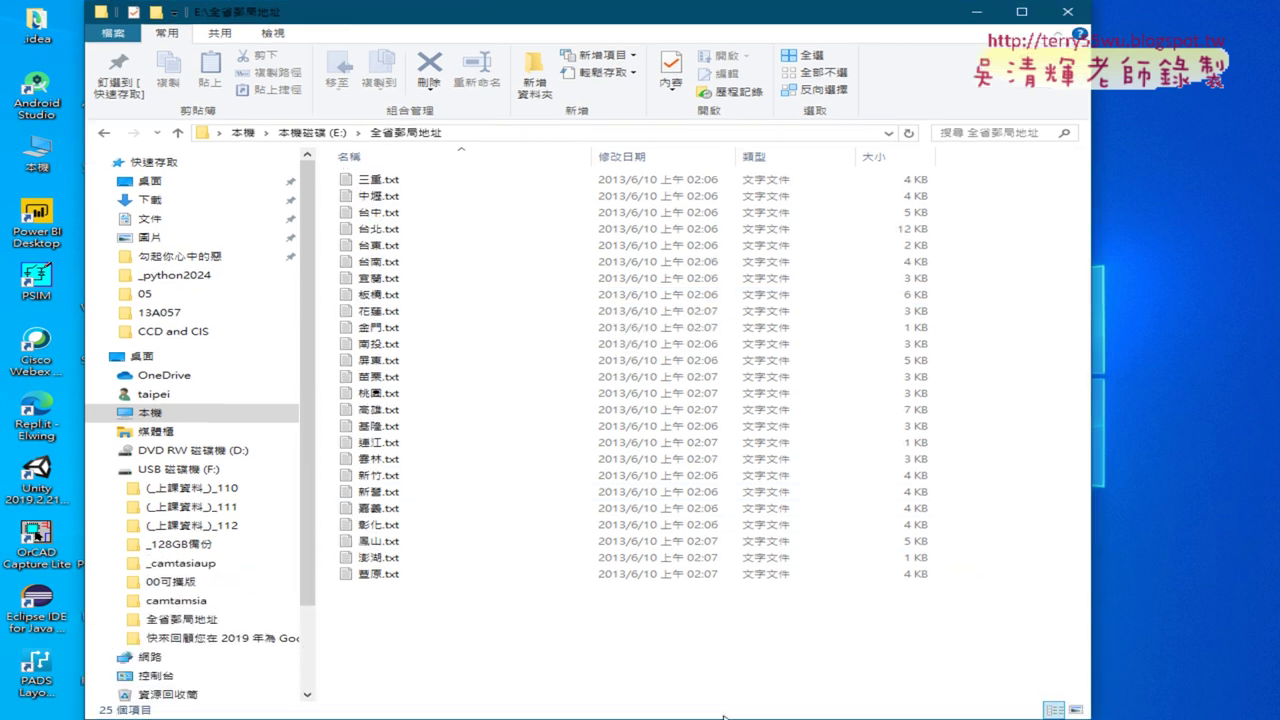
pyautogui.moveTo(482, 656); pyautogui.dragTo(505, 158)
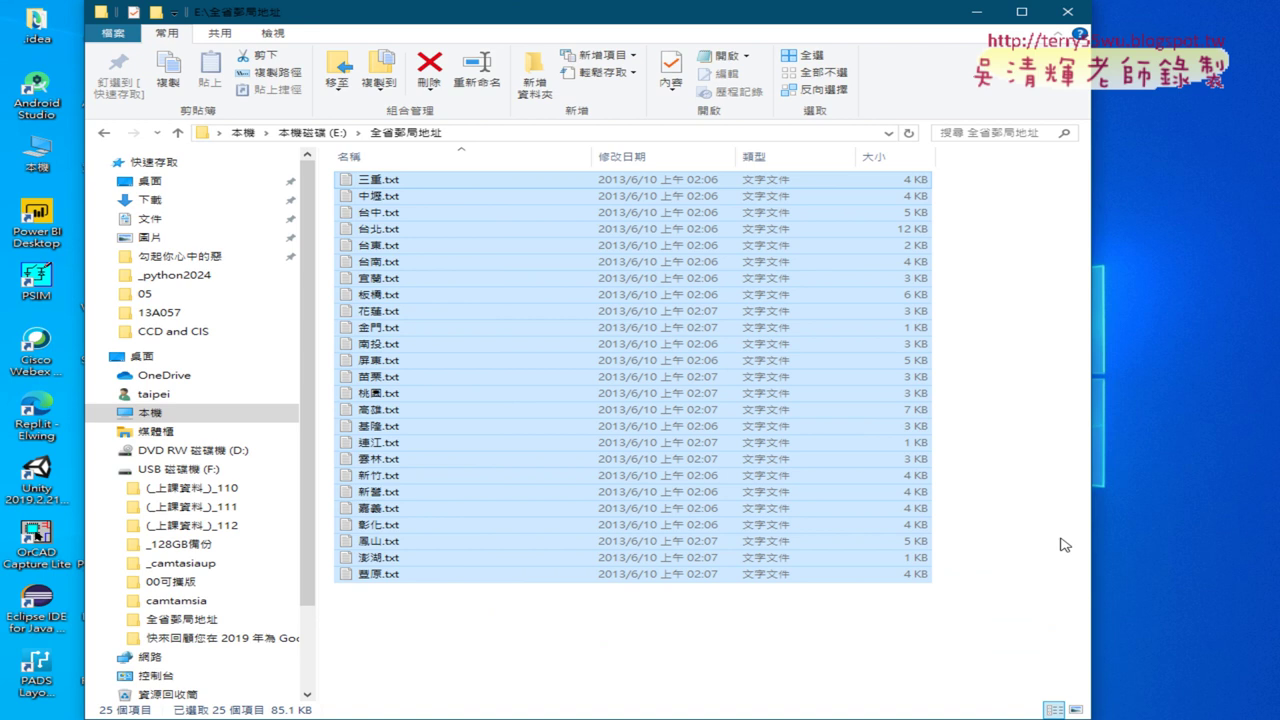
pyautogui.click(431, 180)
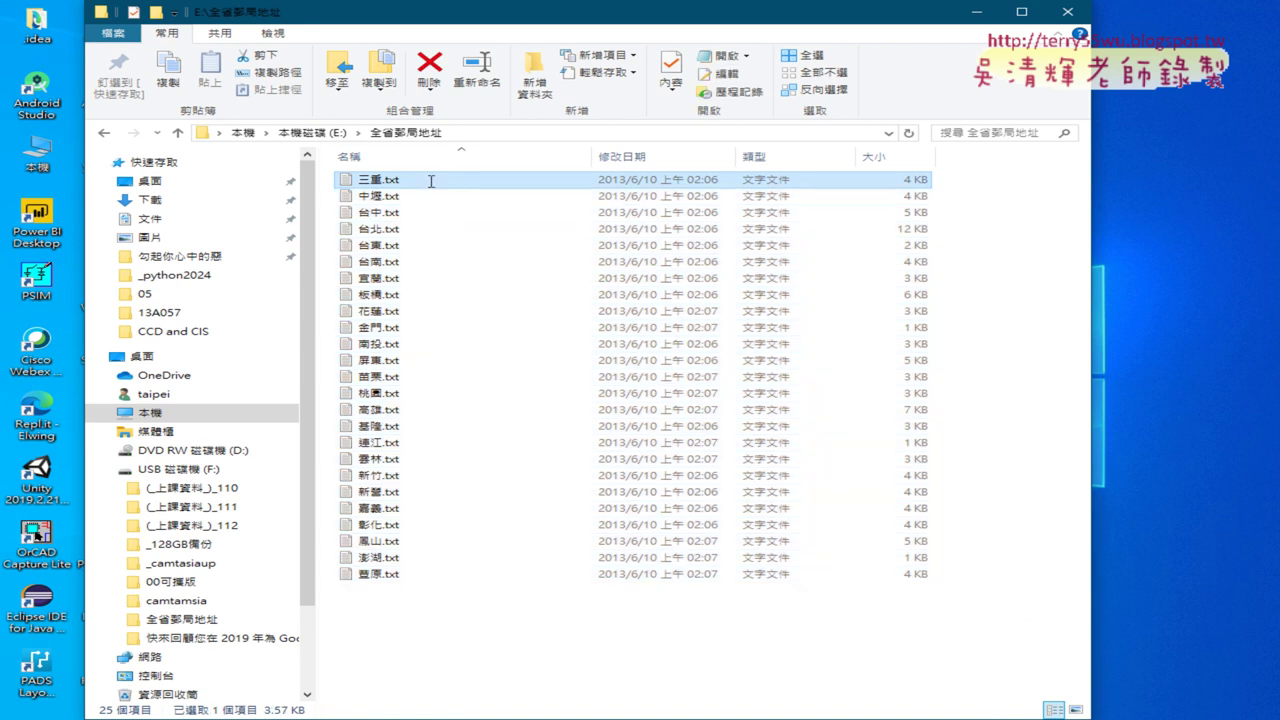
pyautogui.doubleClick(431, 180)
pyautogui.doubleClick(562, 176)
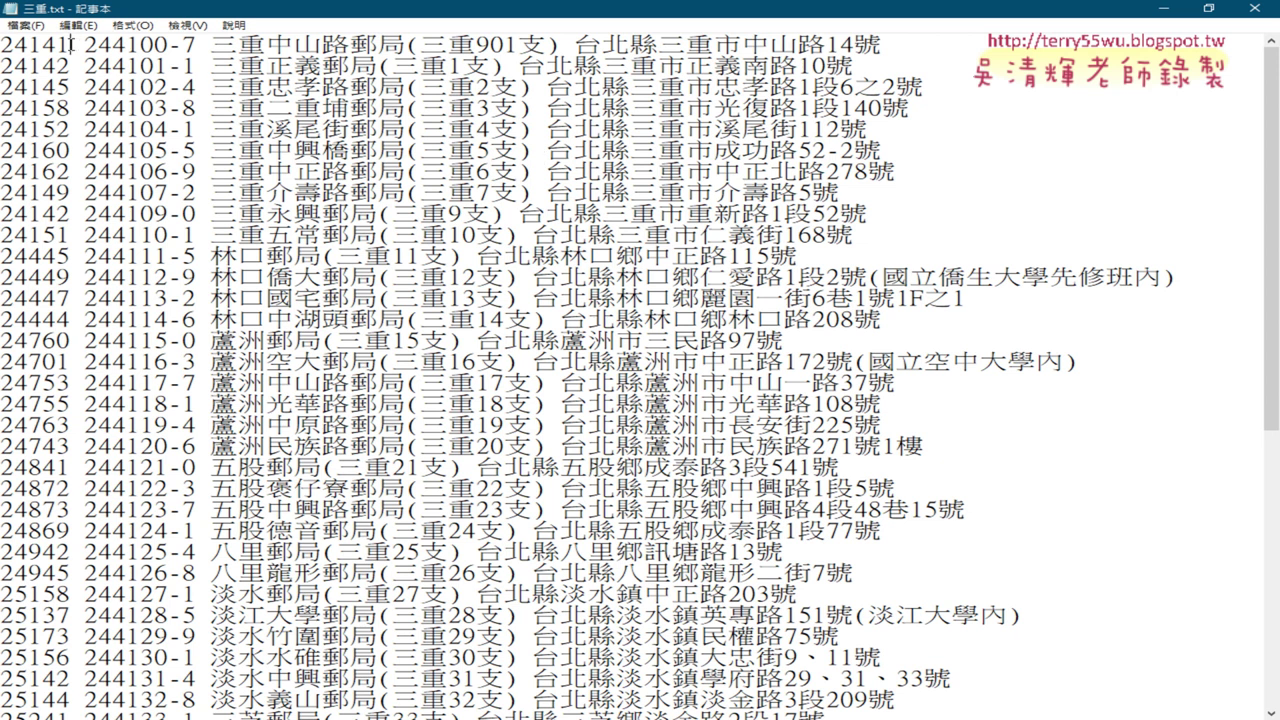
pyautogui.moveTo(75, 44); pyautogui.dragTo(2, 44)
pyautogui.moveTo(197, 44); pyautogui.dragTo(85, 44)
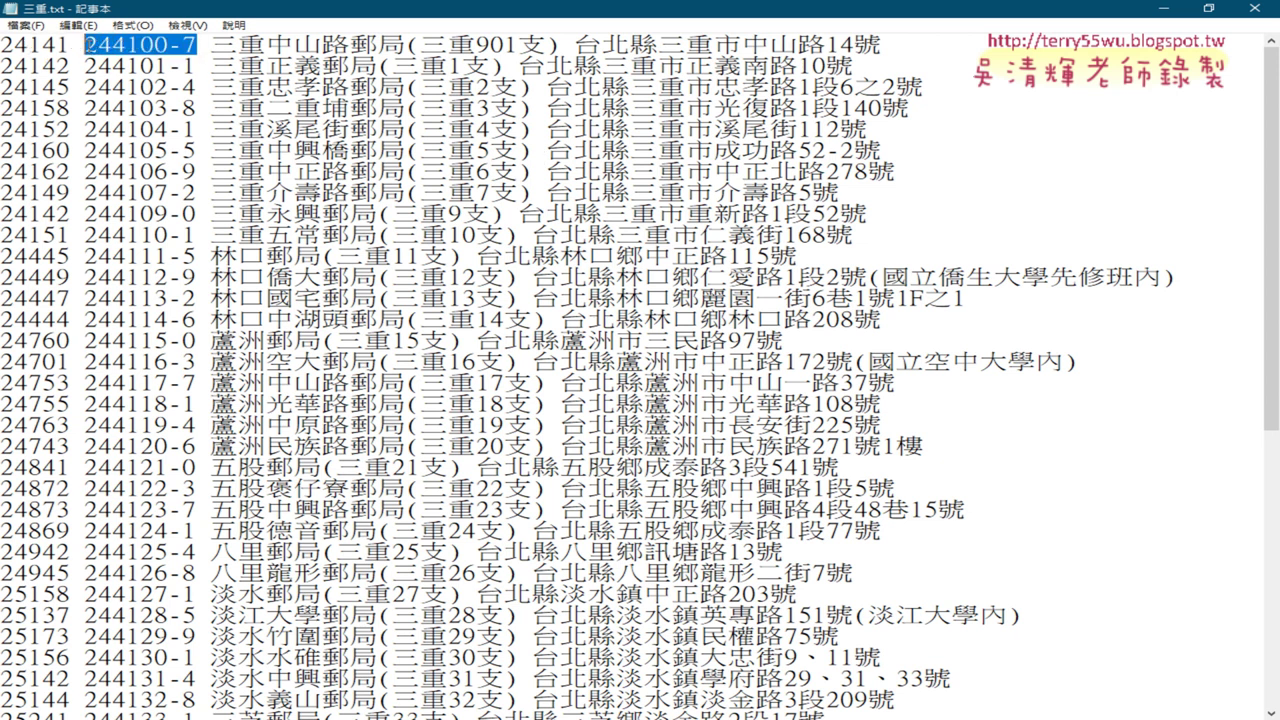
pyautogui.moveTo(560, 45); pyautogui.dragTo(211, 45)
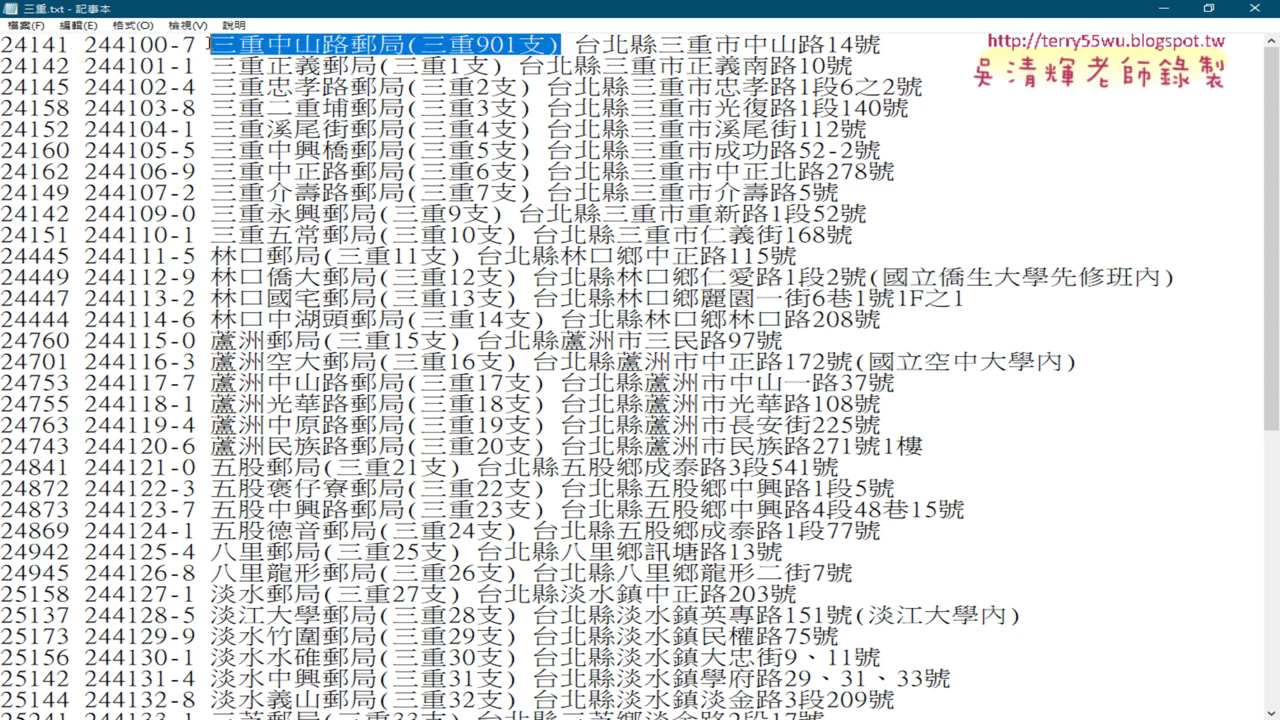
pyautogui.moveTo(882, 44); pyautogui.dragTo(560, 45)
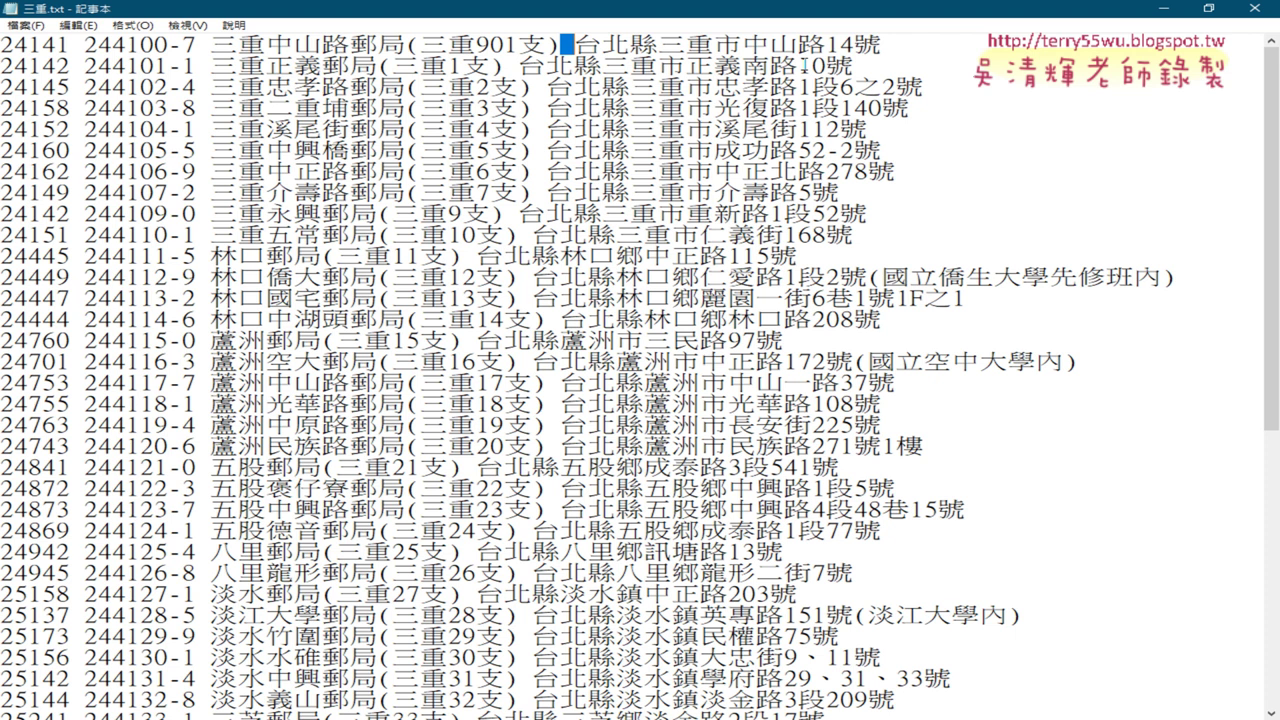
pyautogui.click(1254, 8)
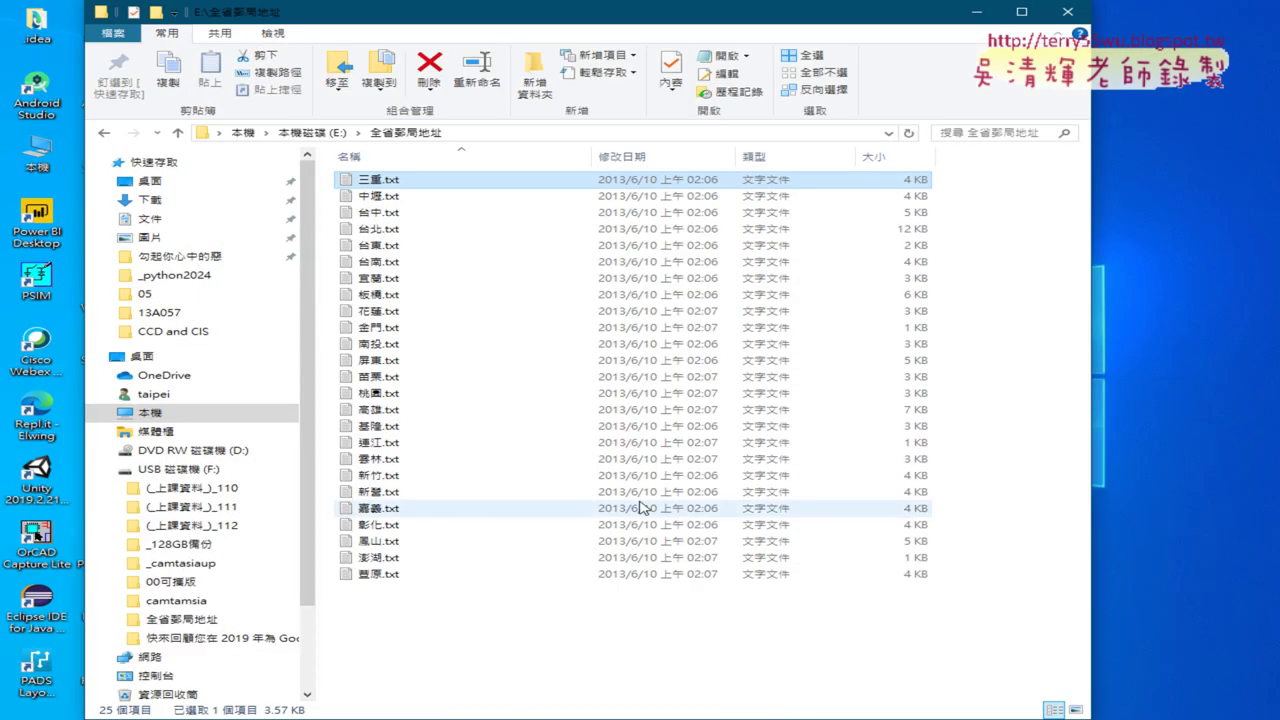
# - Reopen 三重.txt, widen the Notepad window so lines stop wrapping, and select all its text
pyautogui.moveTo(475, 637); pyautogui.dragTo(432, 150)
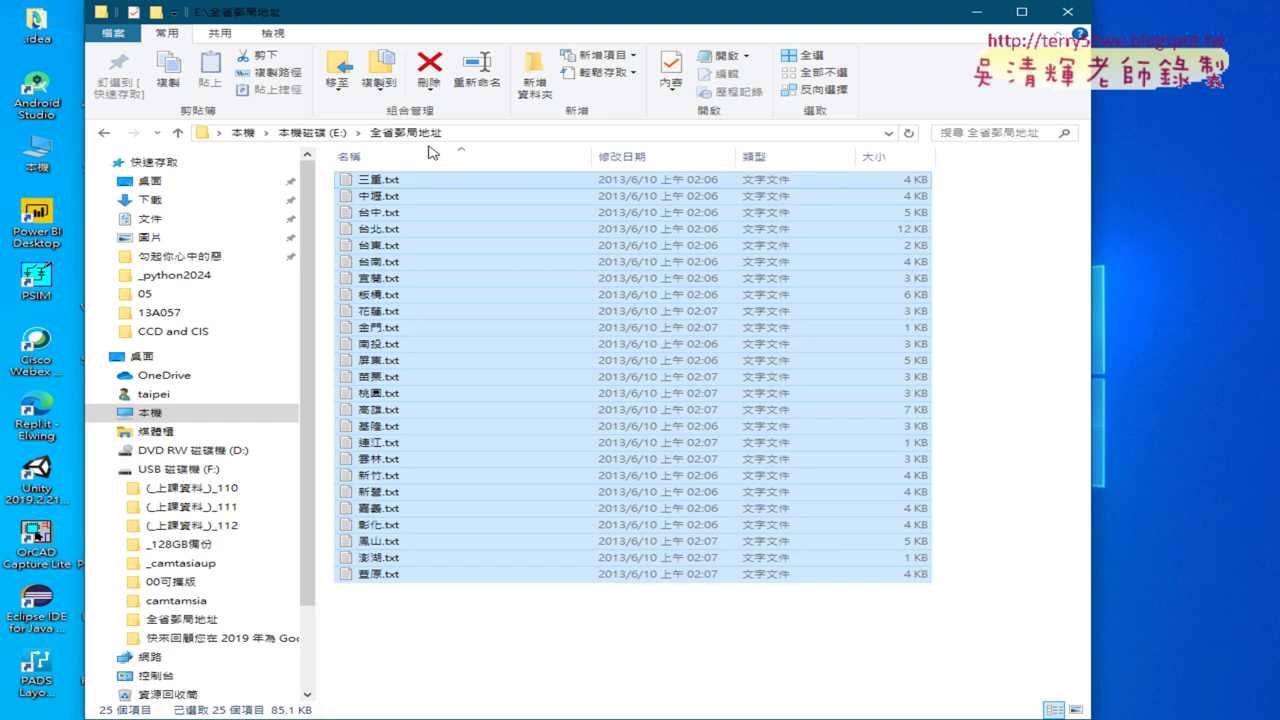
pyautogui.doubleClick(440, 179)
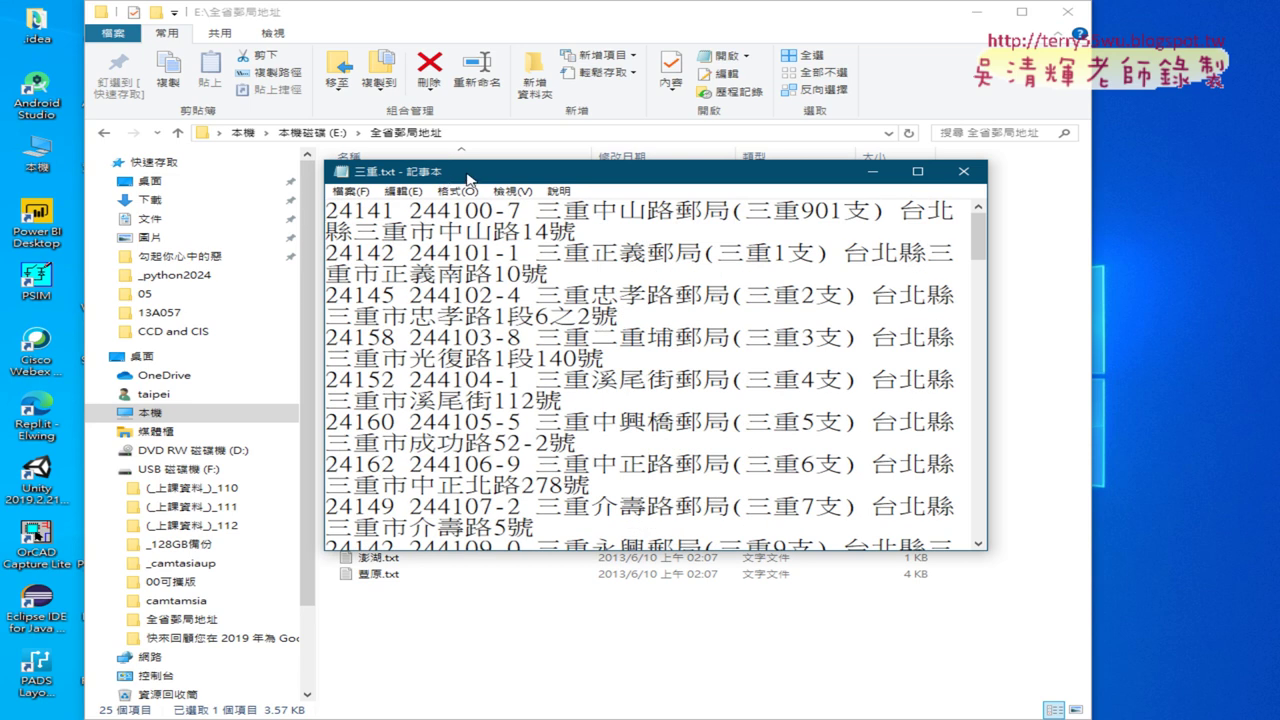
pyautogui.moveTo(440, 182); pyautogui.dragTo(166, 58)
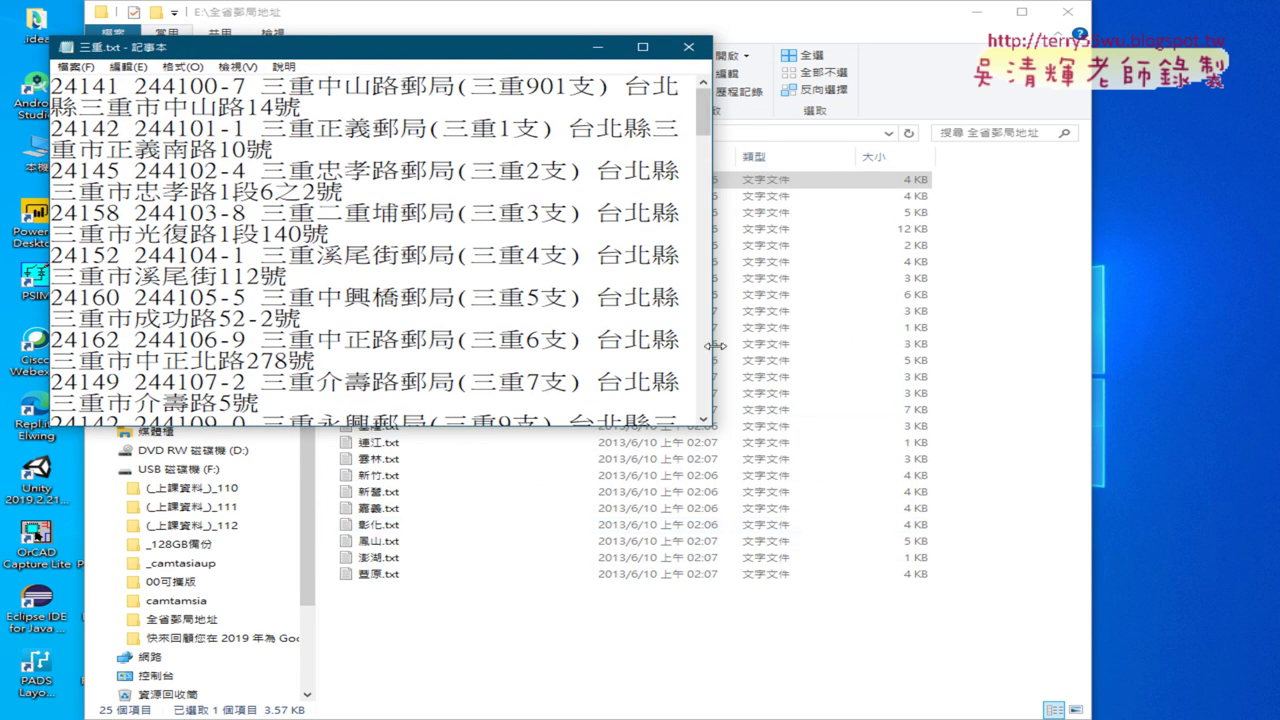
pyautogui.moveTo(710, 352); pyautogui.dragTo(1263, 355)
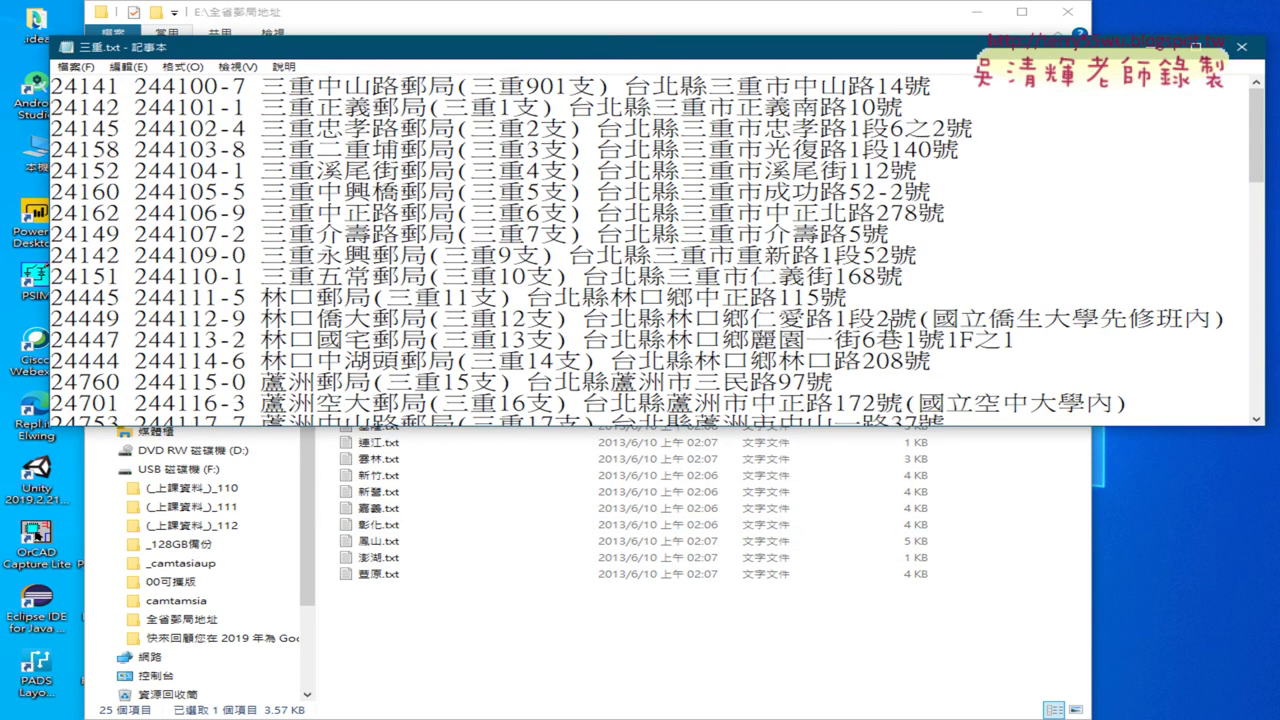
pyautogui.hotkey('ctrl', 'a')
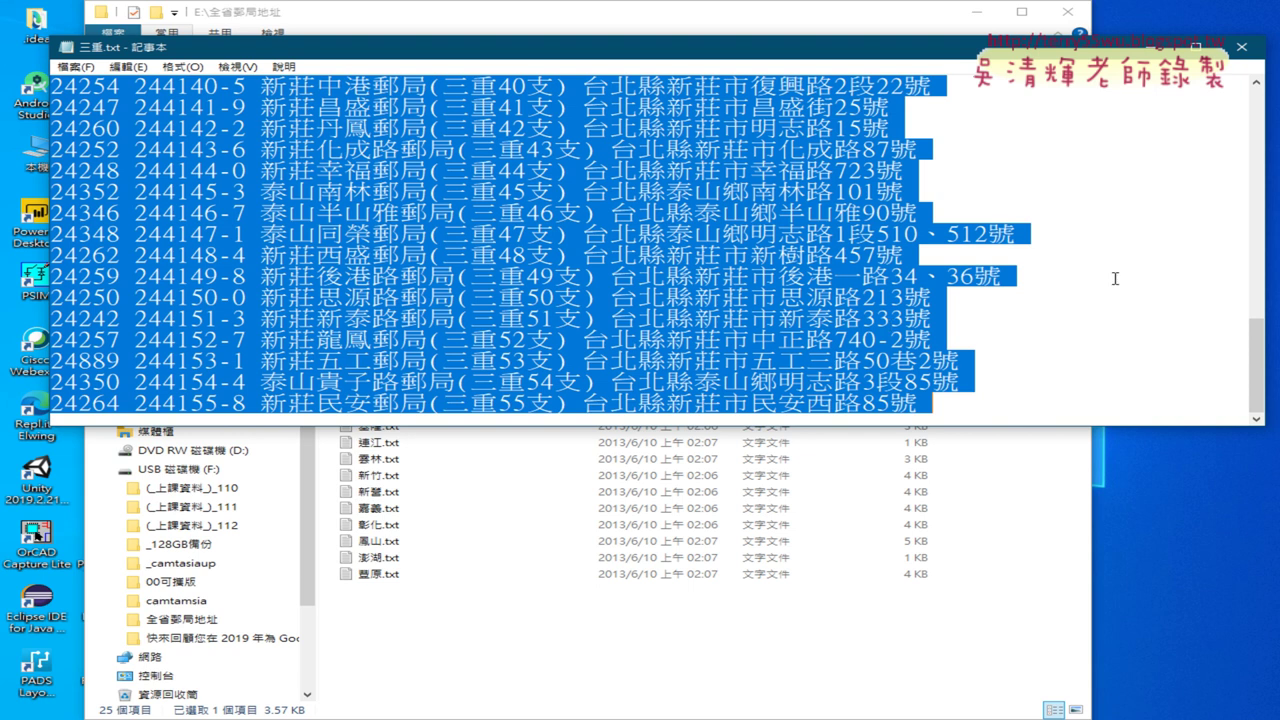
# - Close 三重.txt and go up from 全省郵局地址 to the root of drive E:
pyautogui.click(1241, 47)
pyautogui.click(392, 197)
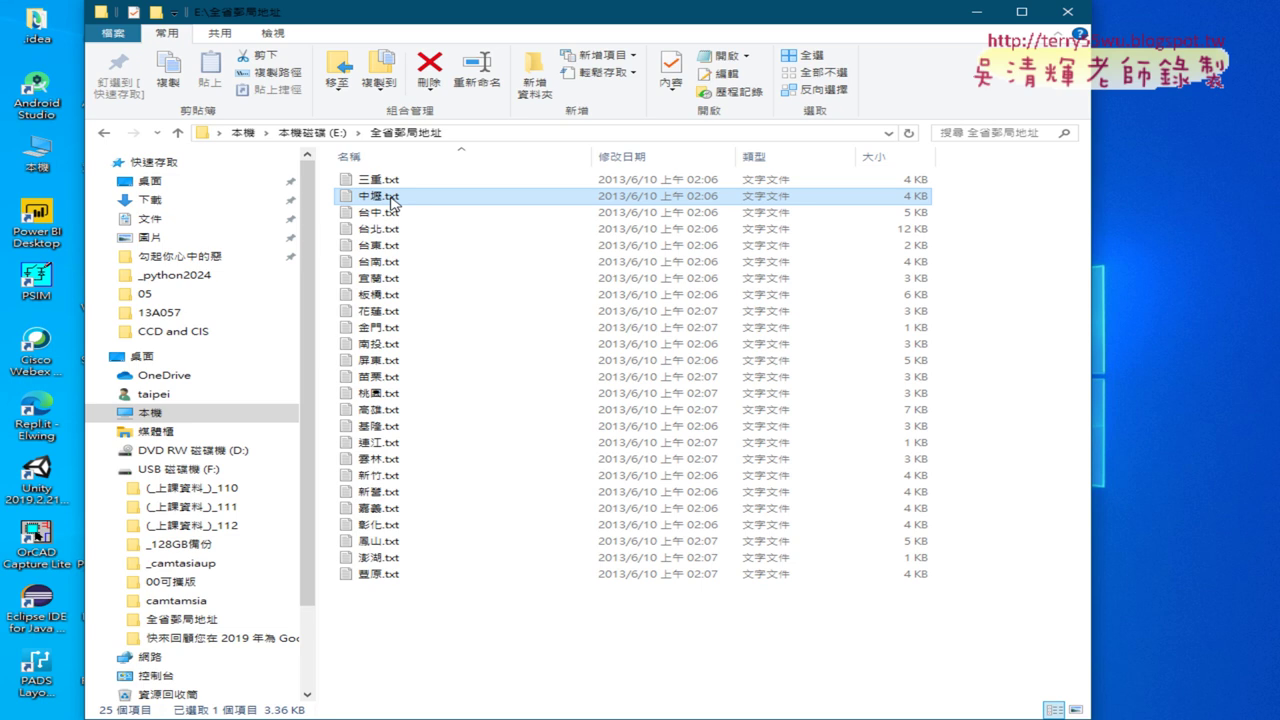
pyautogui.click(325, 133)
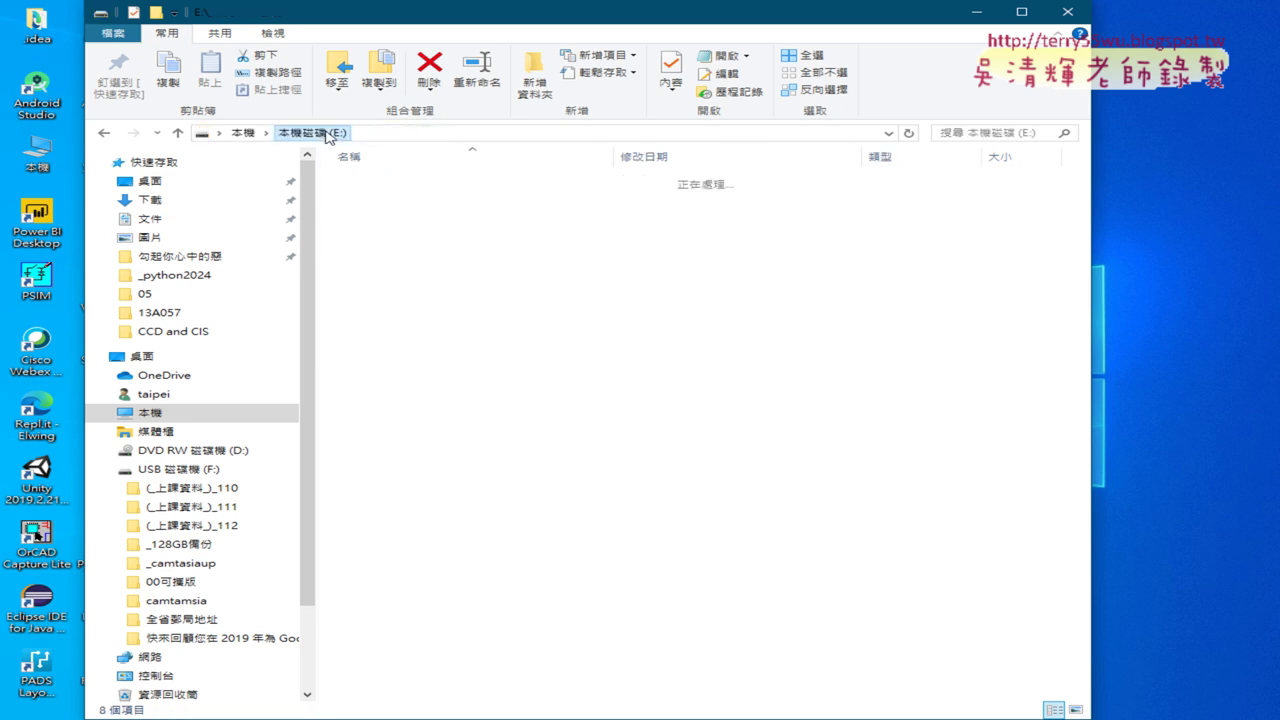